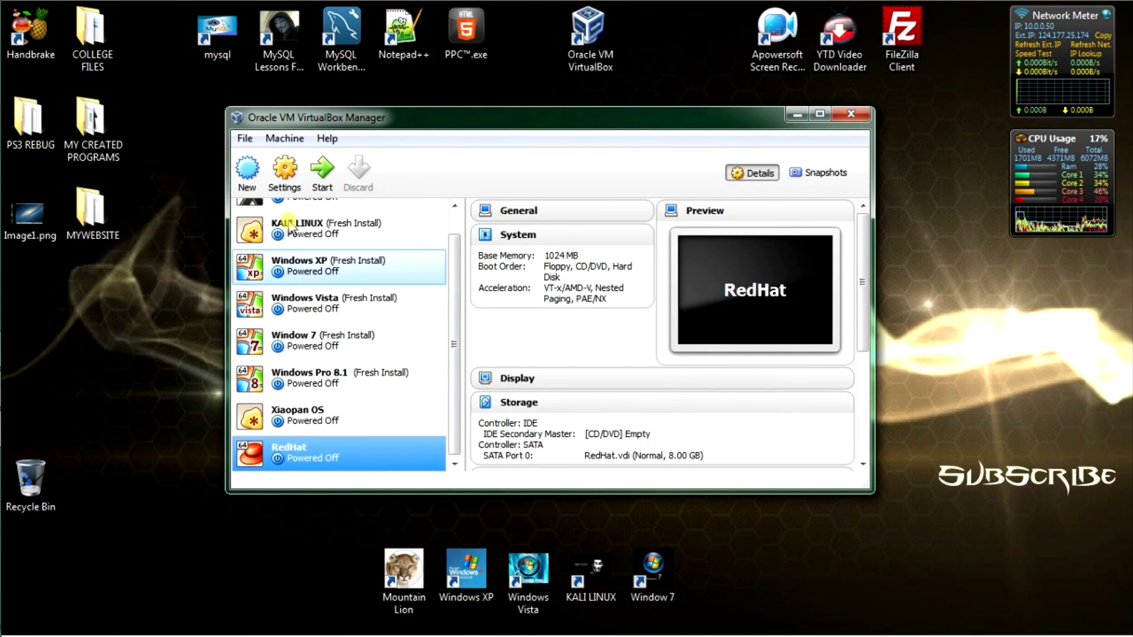
Step: Under General > Advanced, set Shared Clipboard and Drag'n'Drop to Bidirectional and untick Mini ToolBar in fullscreen
left_click(285, 172)
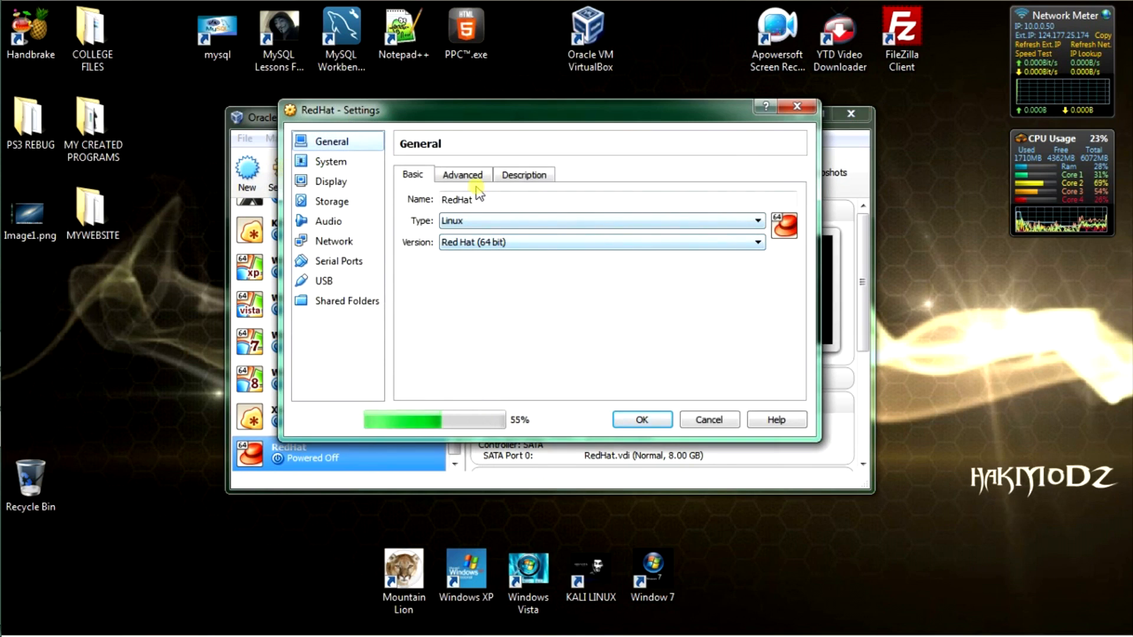
left_click(468, 176)
left_click(485, 302)
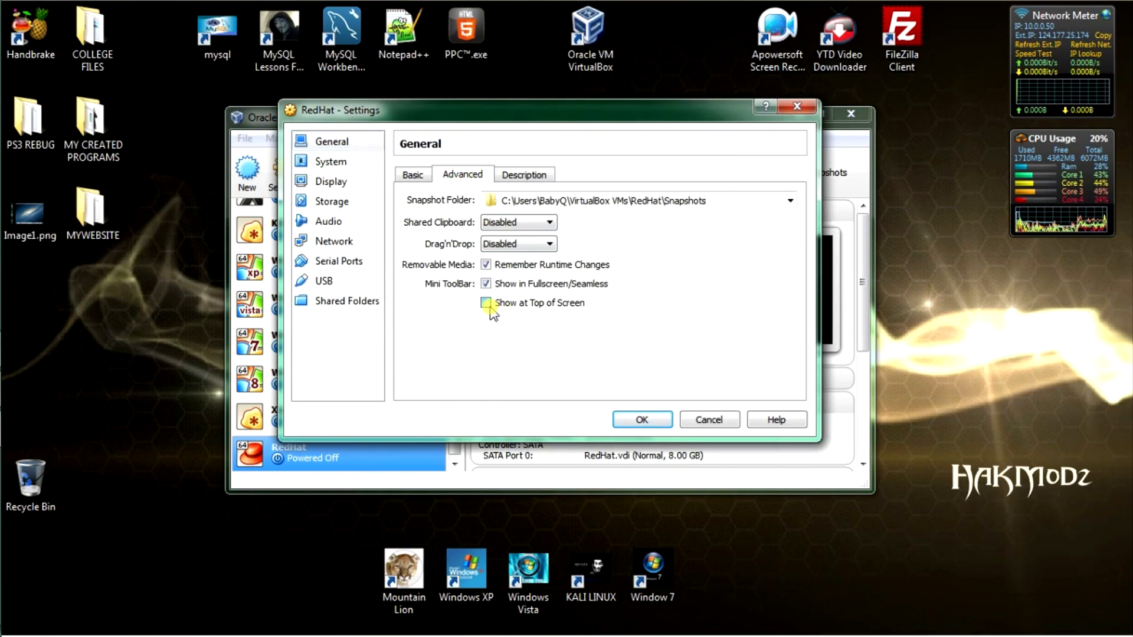
left_click(539, 222)
left_click(507, 223)
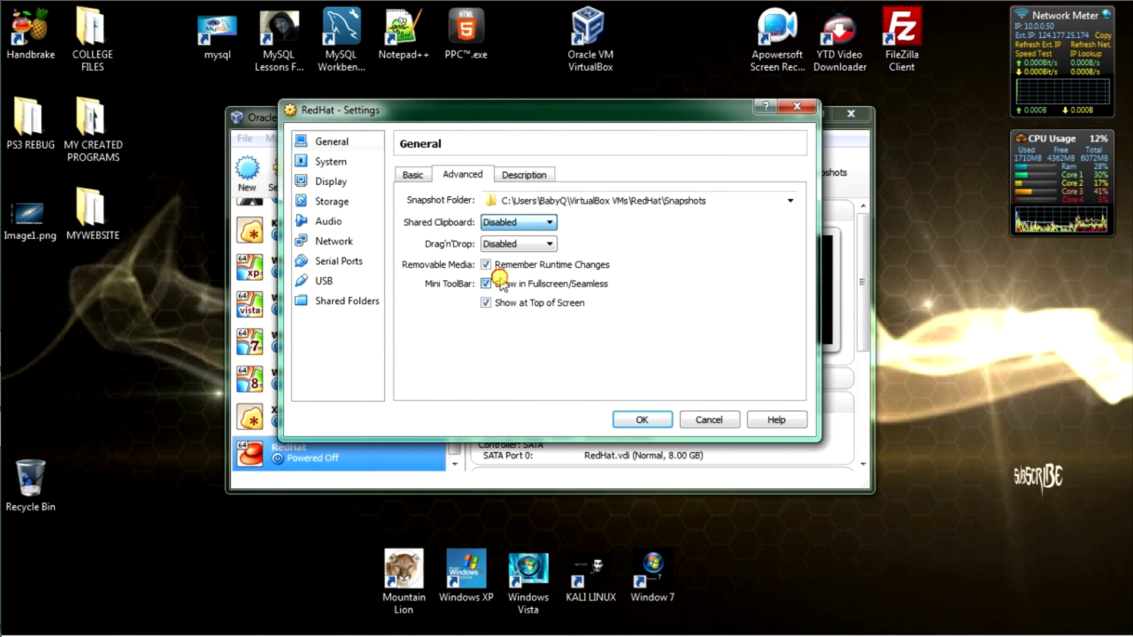
left_click(486, 284)
left_click(500, 247)
left_click(499, 295)
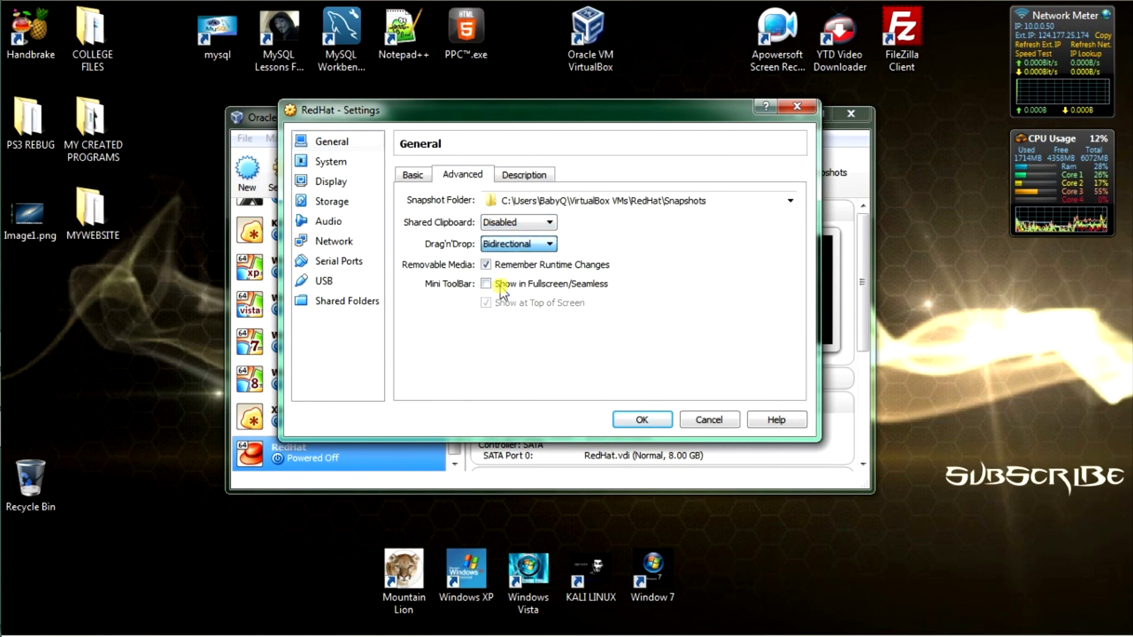
left_click(501, 223)
left_click(498, 272)
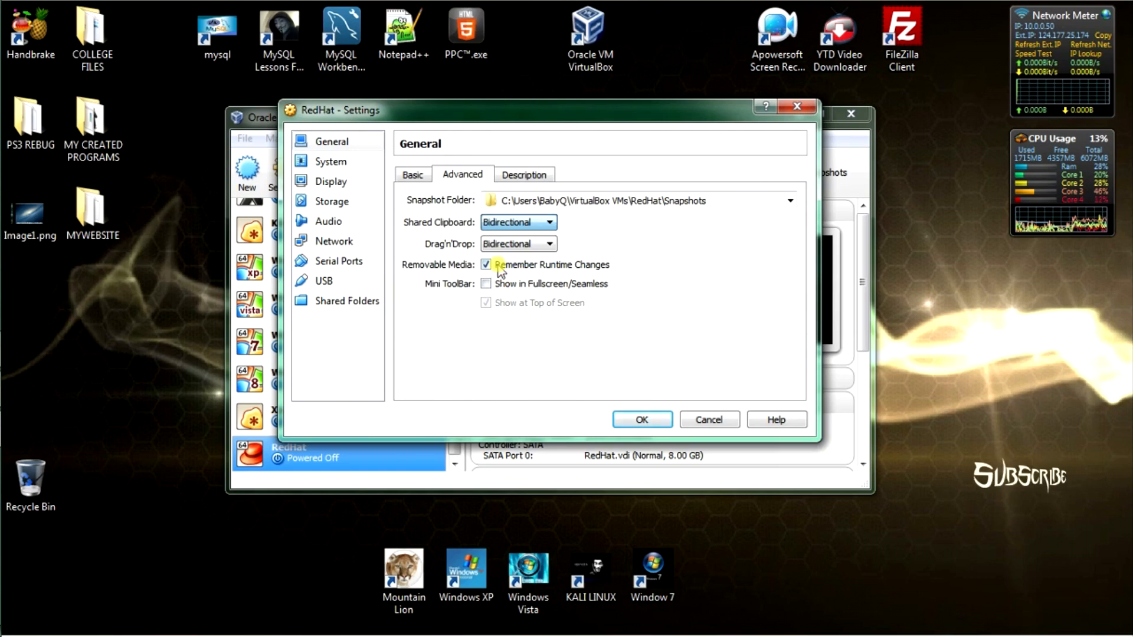
left_click(331, 161)
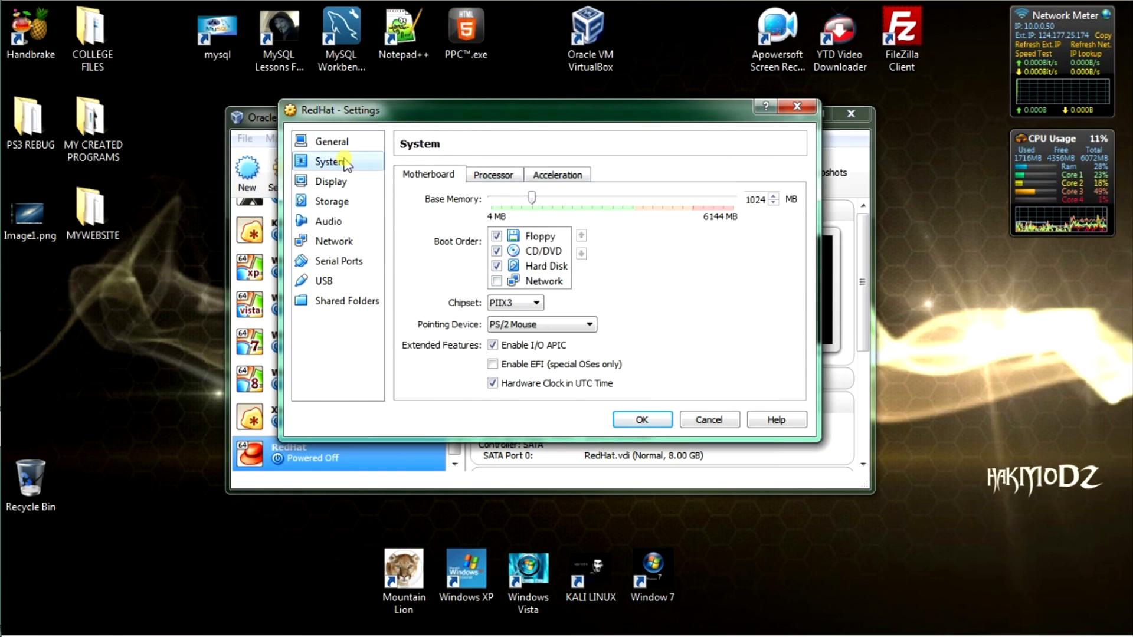
Step: Uncheck Floppy, move it to the bottom and put Hard Disk first in the boot order
left_click(534, 237)
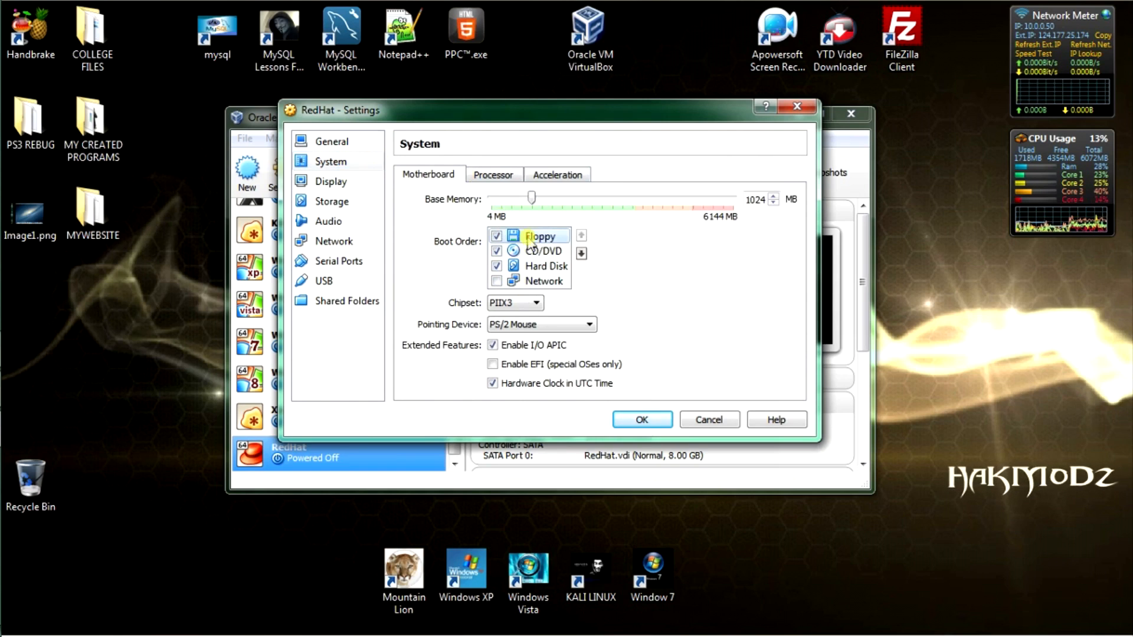
left_click(496, 236)
left_click(581, 253)
left_click(581, 253)
left_click(581, 253)
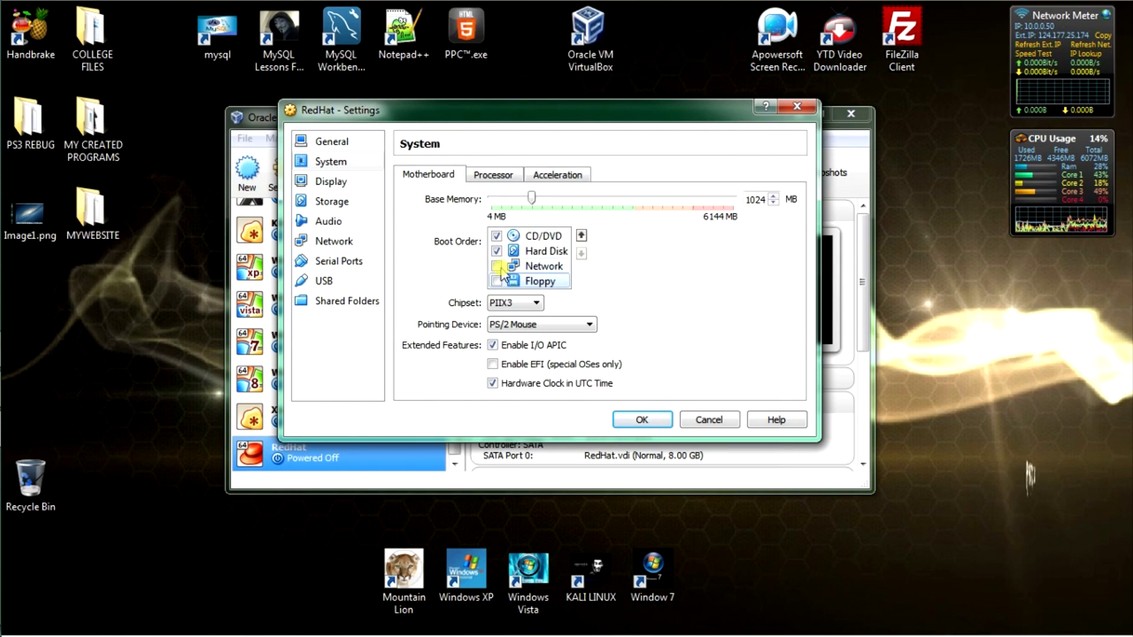
left_click(526, 252)
left_click(581, 235)
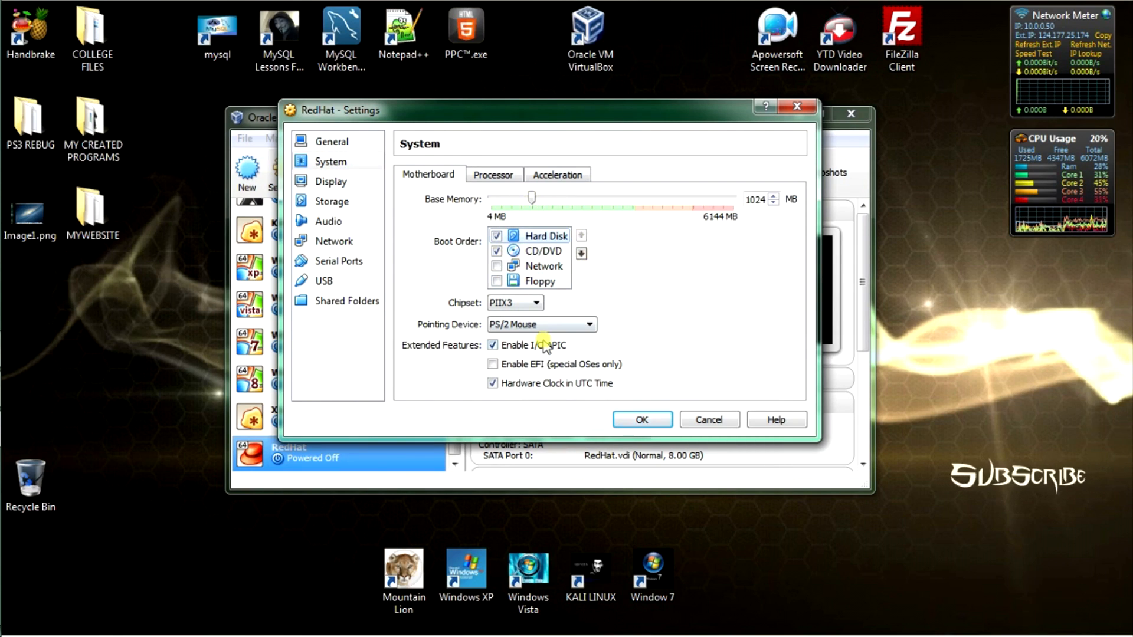
Step: Lower the processor count from 3 to 2
left_click(492, 175)
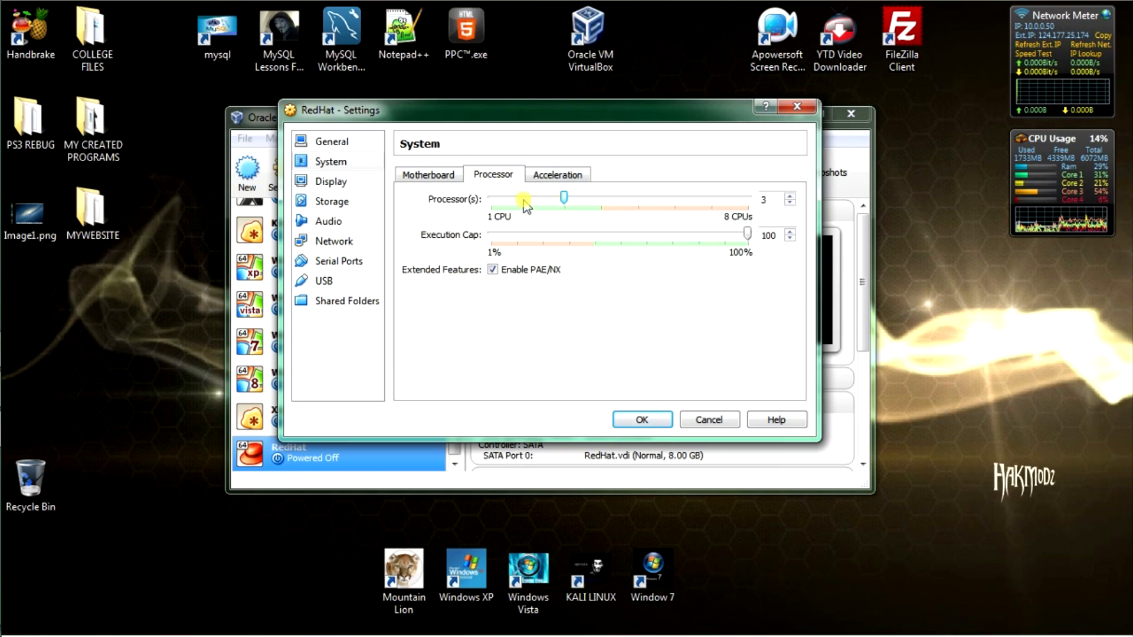
left_click(547, 179)
left_click(426, 177)
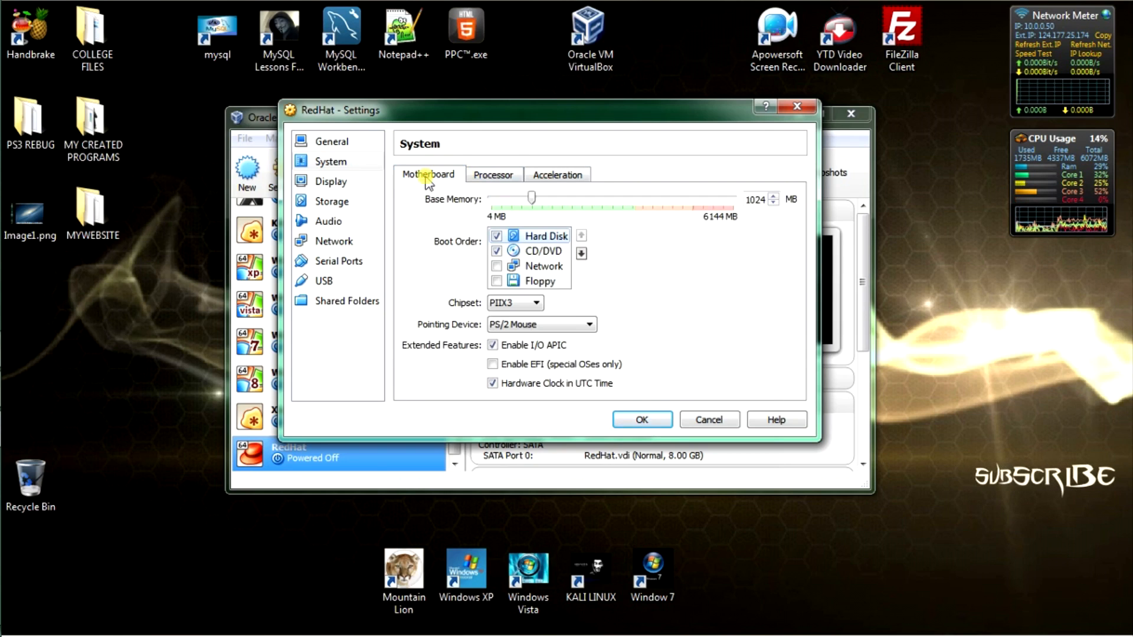
left_click(475, 177)
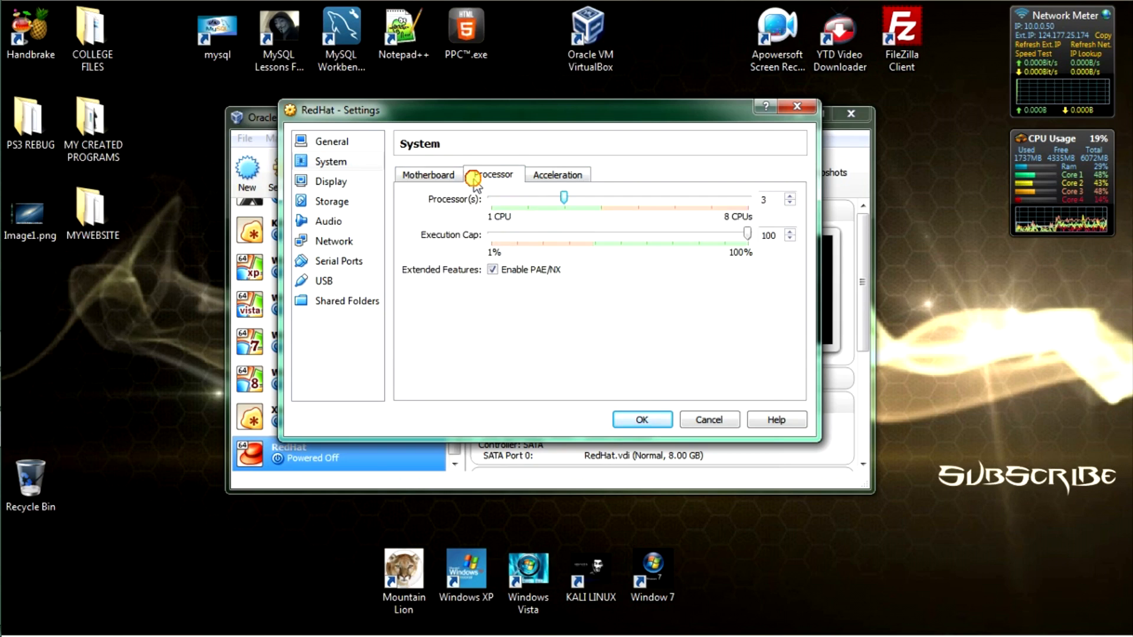
left_click(531, 208)
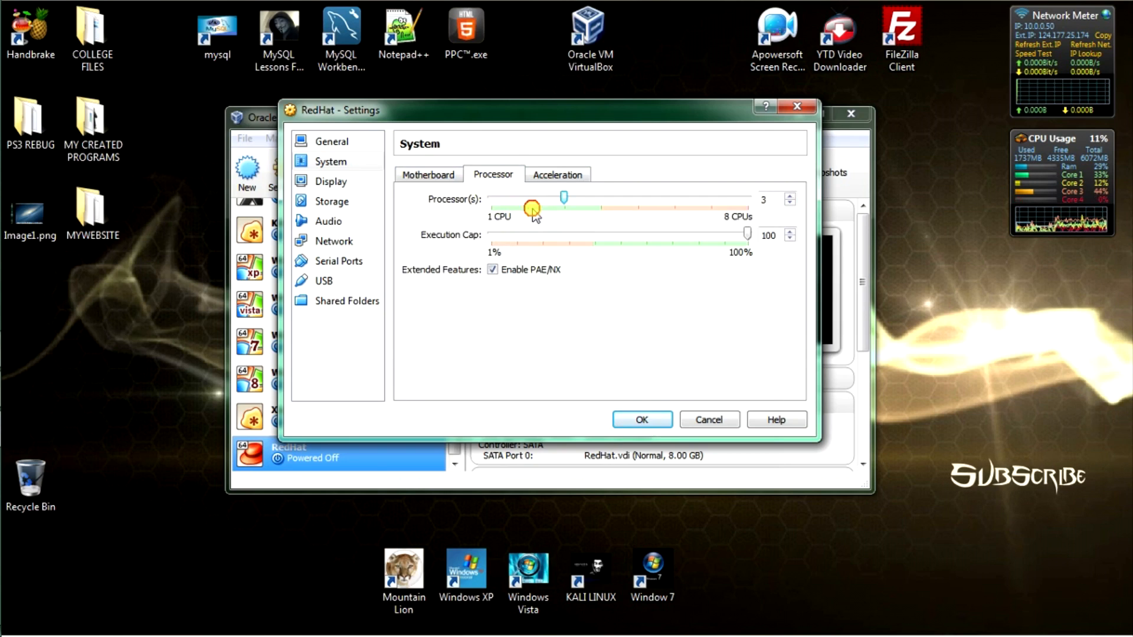
Step: Raise the display's video memory to 118 MB
left_click(323, 183)
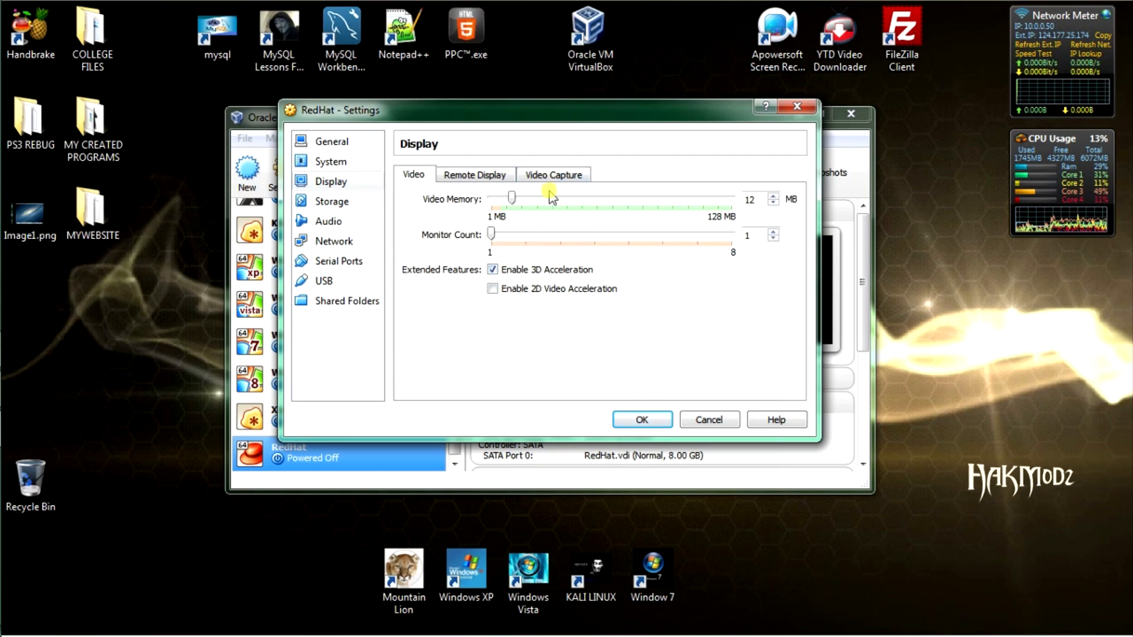
left_click(708, 199)
left_click_drag(713, 201, 713, 199)
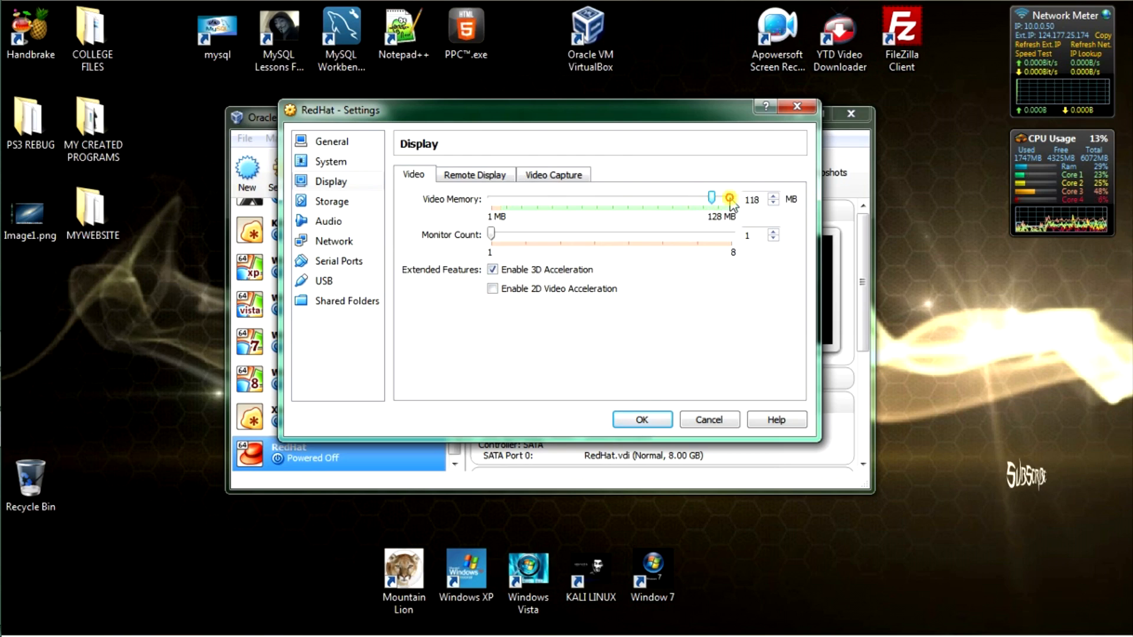
left_click(347, 205)
Step: Insert RedHat64.iso into the empty CD/DVD drive under Controller: IDE
left_click(454, 213)
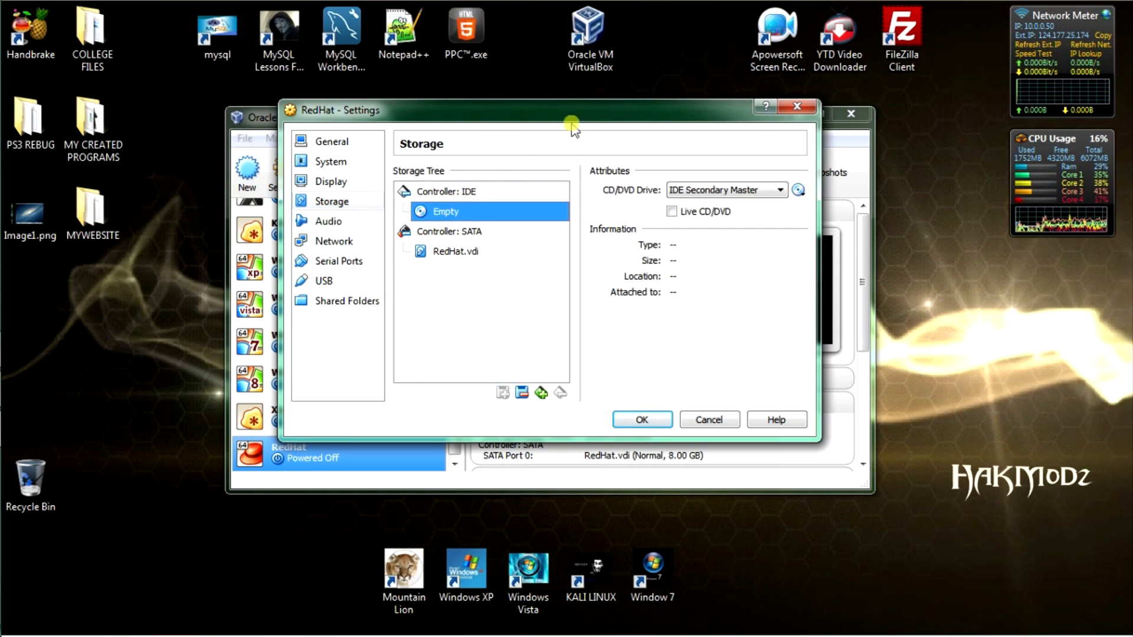
left_click(800, 189)
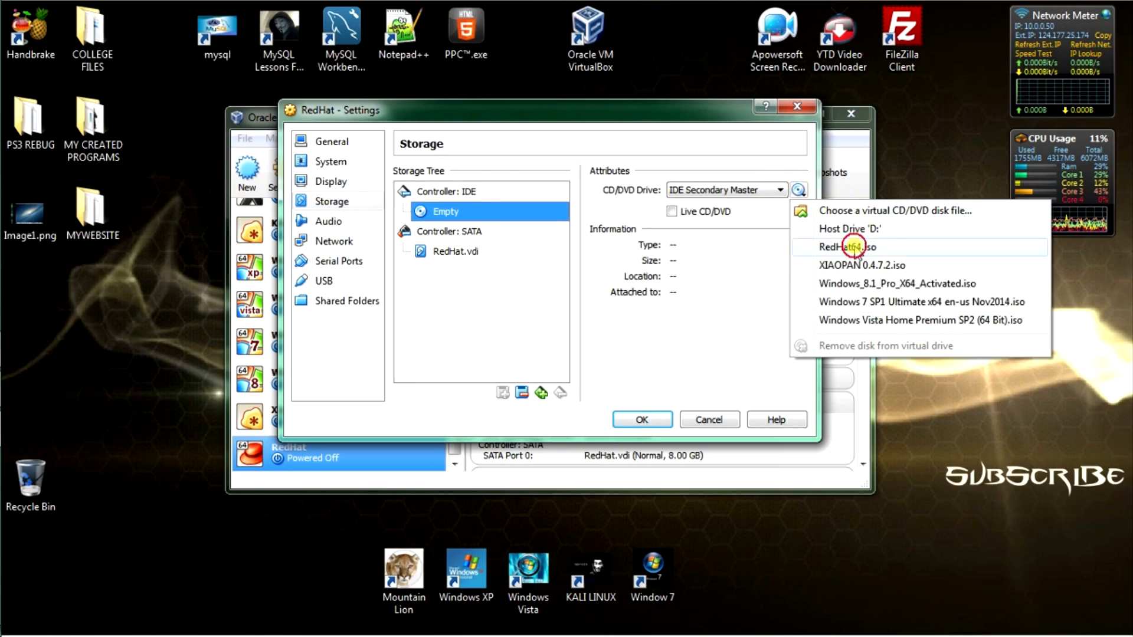
left_click(862, 247)
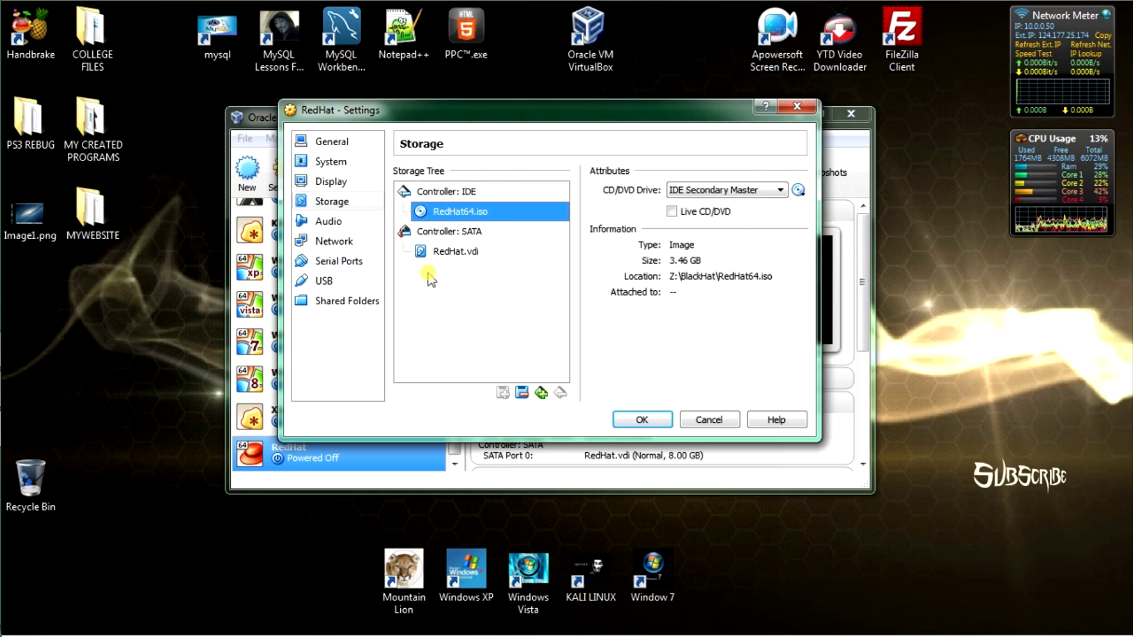
Step: Review the Audio, Network, Serial Ports and USB pages, then save the settings with OK
left_click(324, 224)
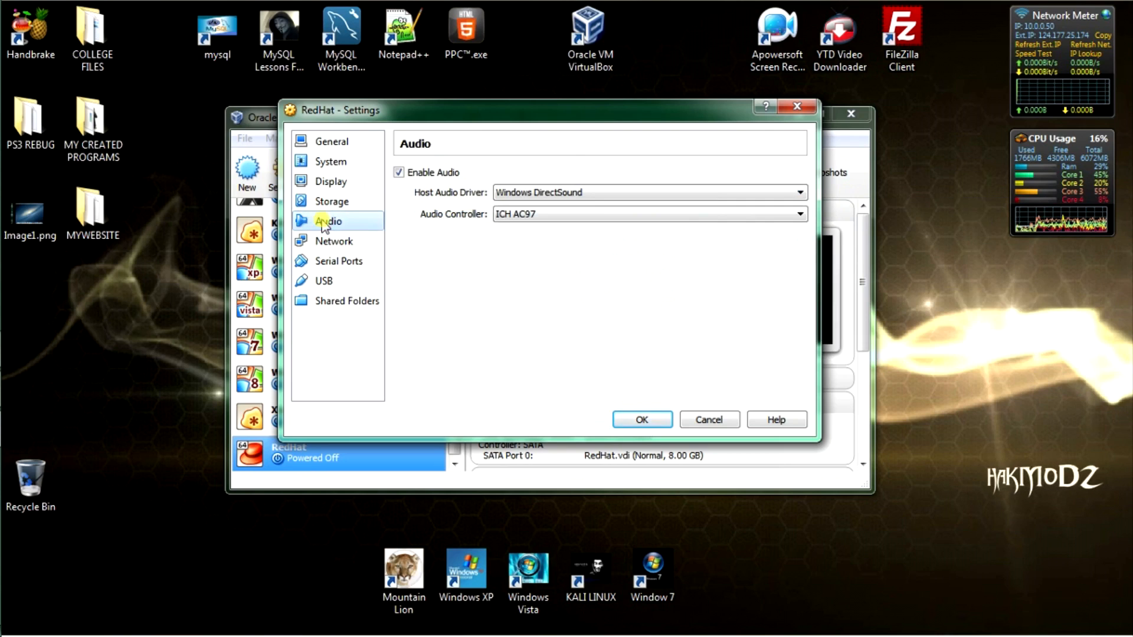
left_click(323, 242)
left_click(325, 264)
left_click(326, 282)
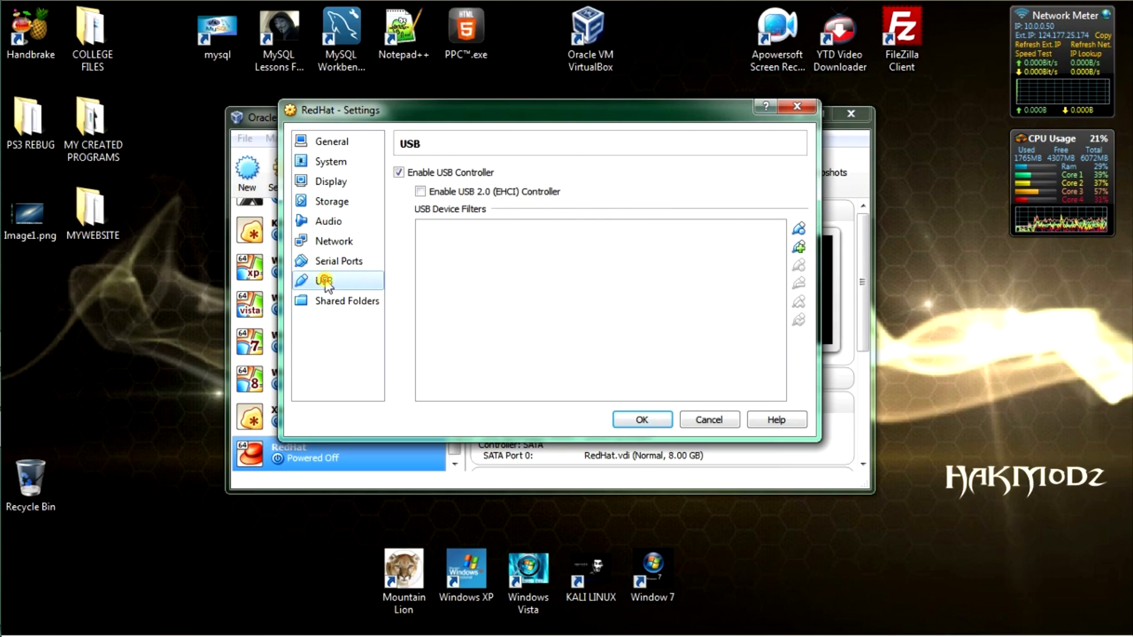
left_click(639, 419)
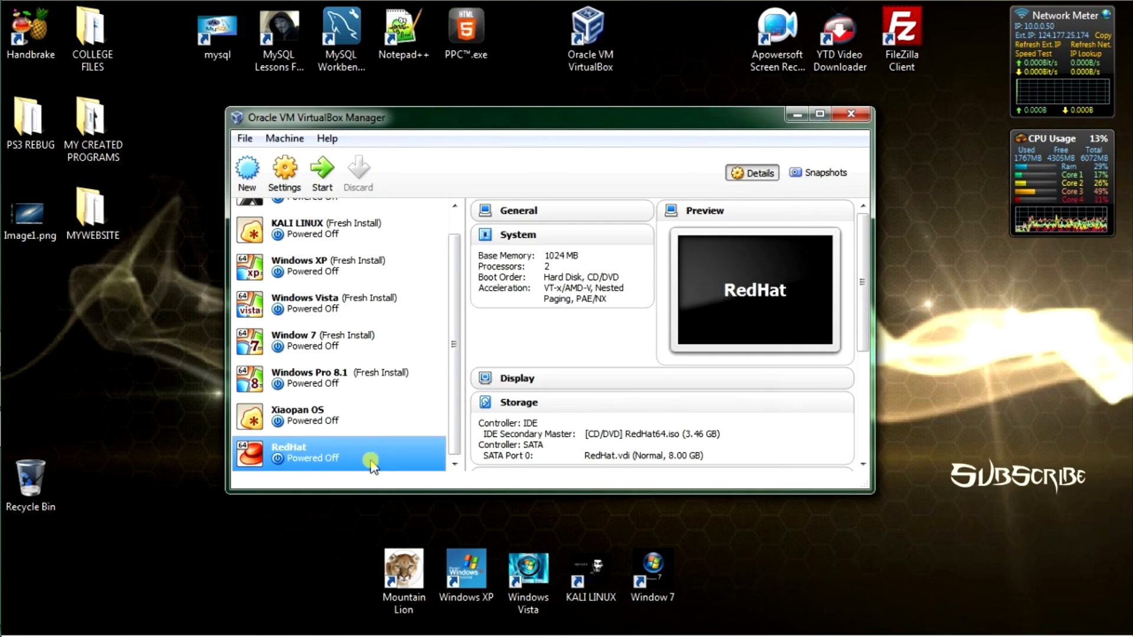
Step: Start the RedHat VM, choose 'Install or upgrade an existing system' and select Skip at Disc Found
left_click(324, 169)
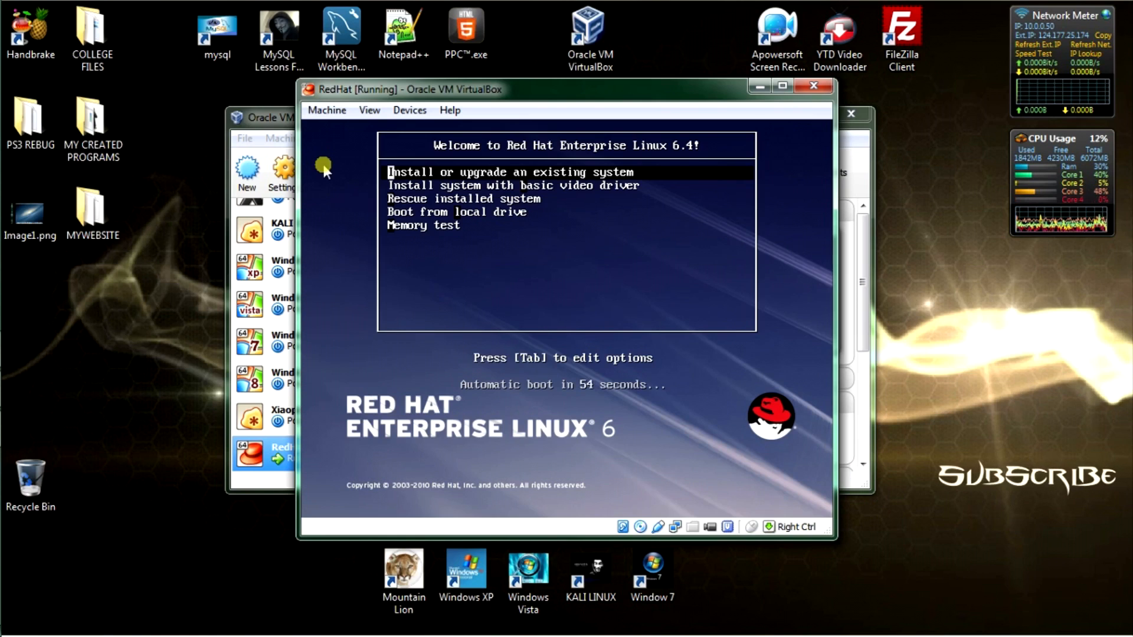
key("Return")
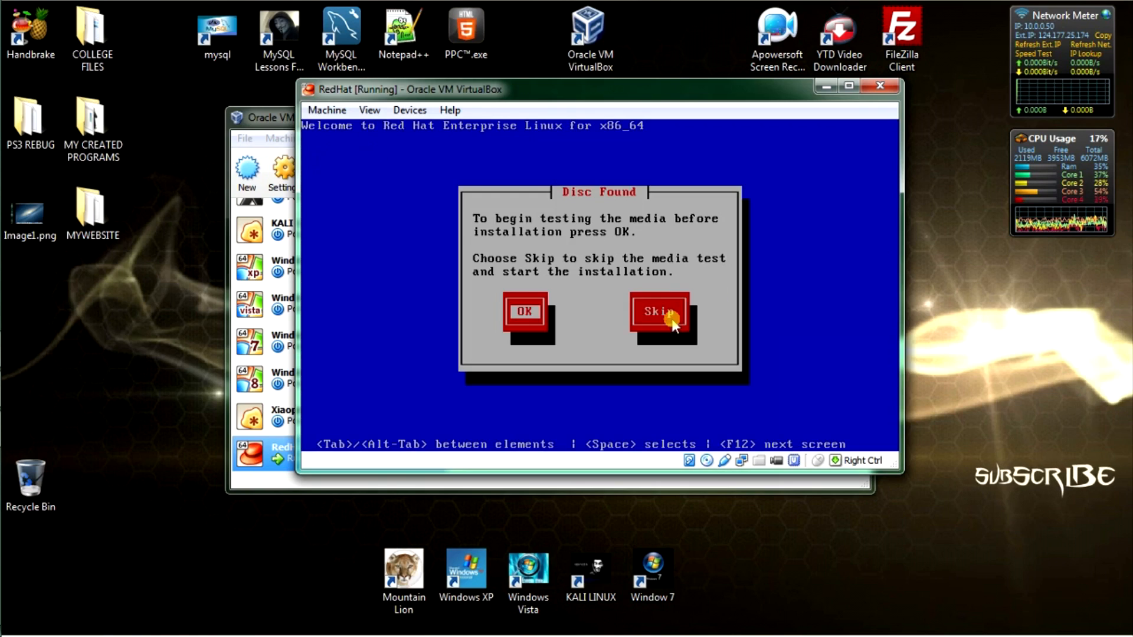
key("Tab")
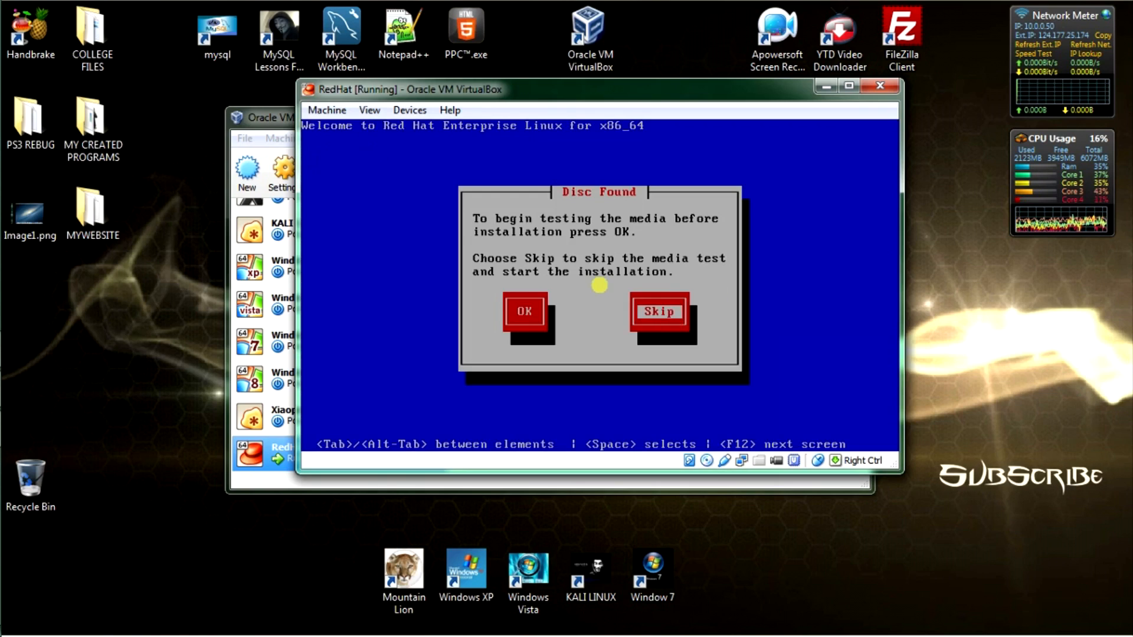
Step: Skip the media test, then pass the splash, accepting English language and U.S. English keyboard
key("Return")
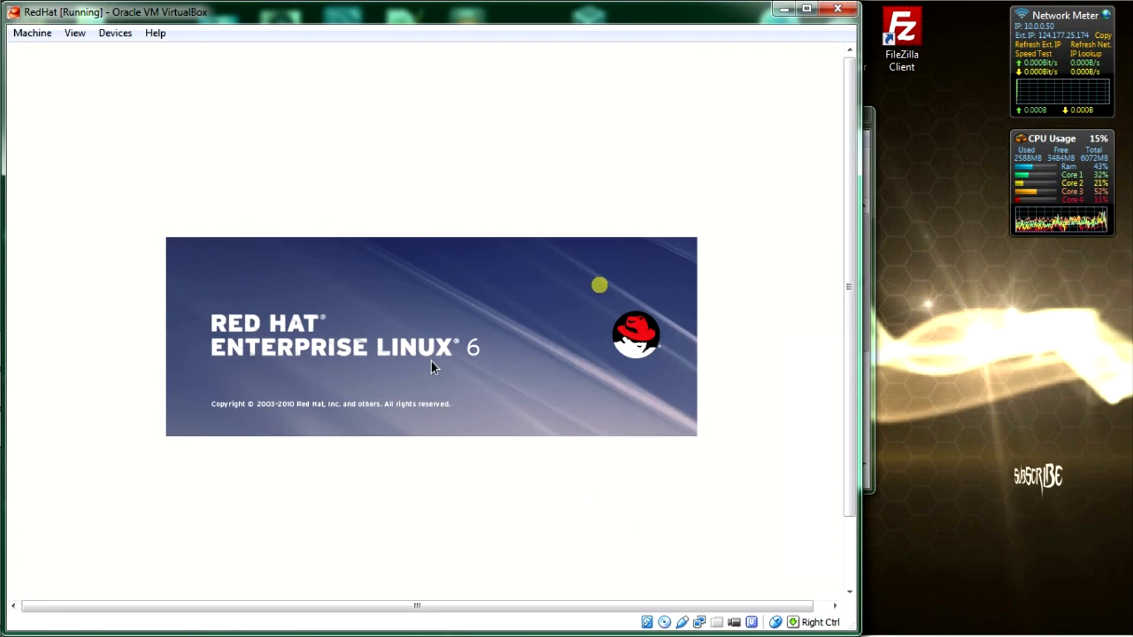
left_click_drag(847, 276, 849, 453)
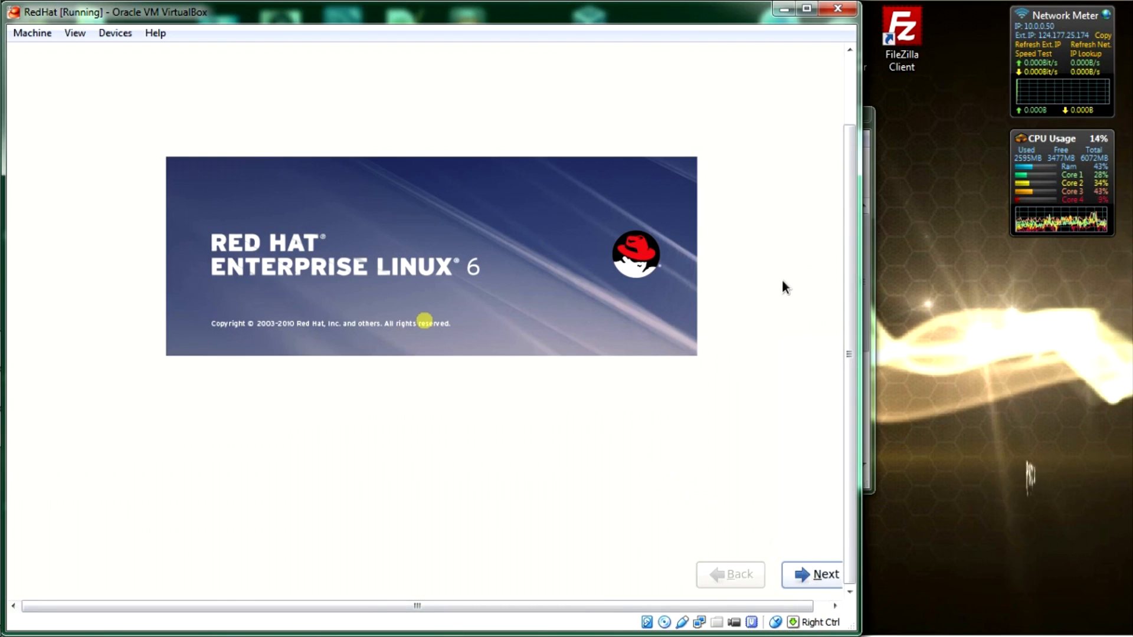
left_click(813, 575)
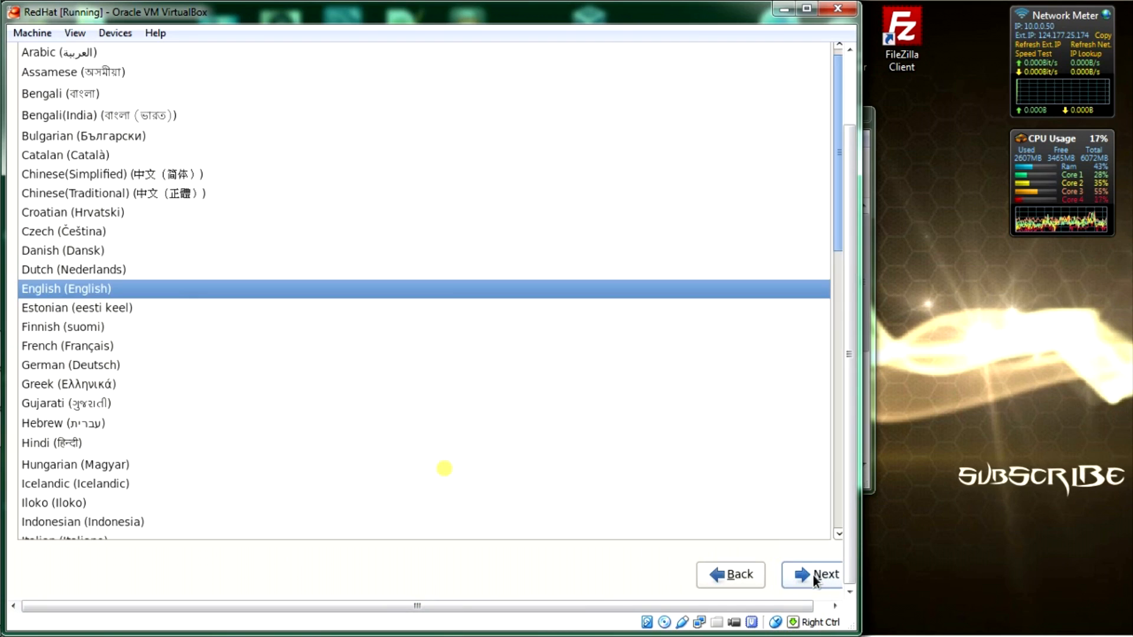
left_click(813, 575)
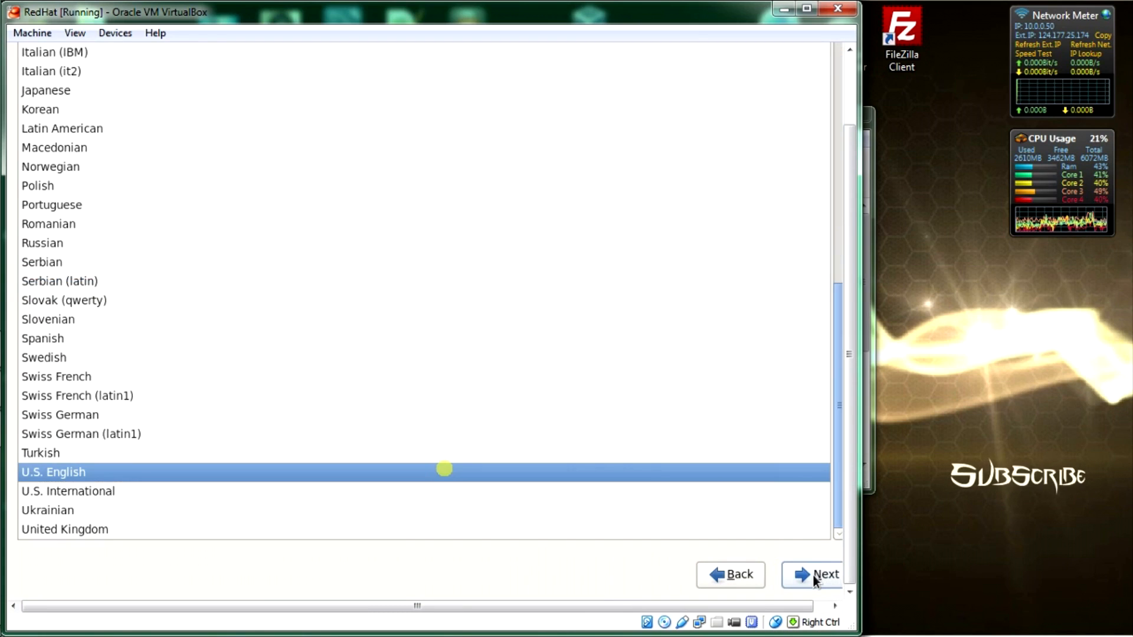
left_click(813, 575)
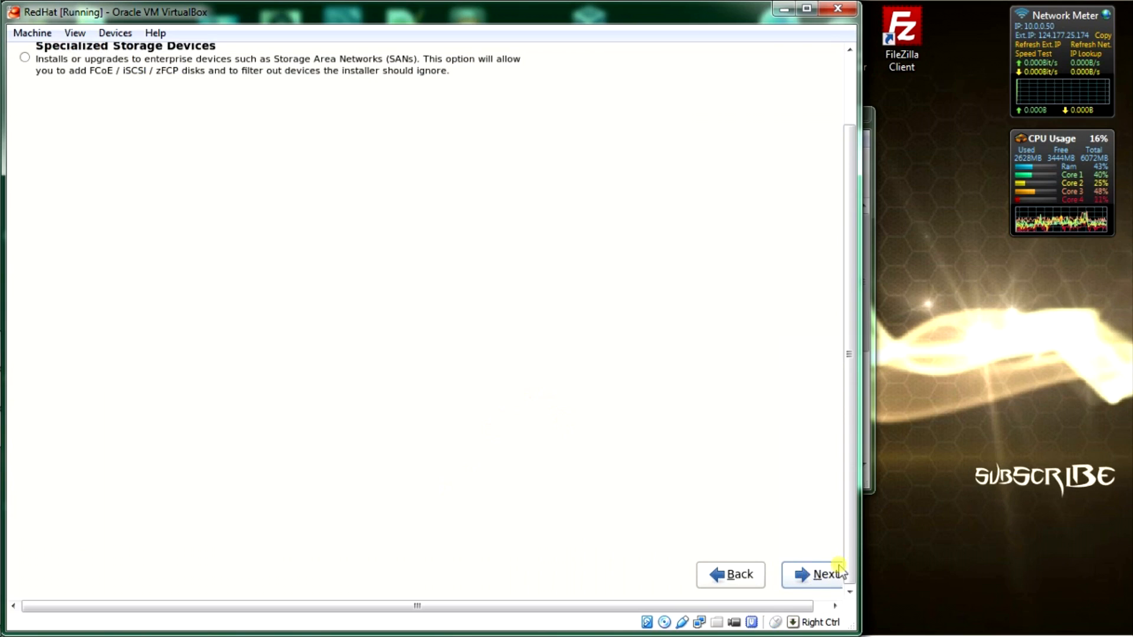
Step: Continue with basic storage, answer 'Yes, discard any data' and scroll up to the Hostname field
left_click_drag(849, 515, 848, 613)
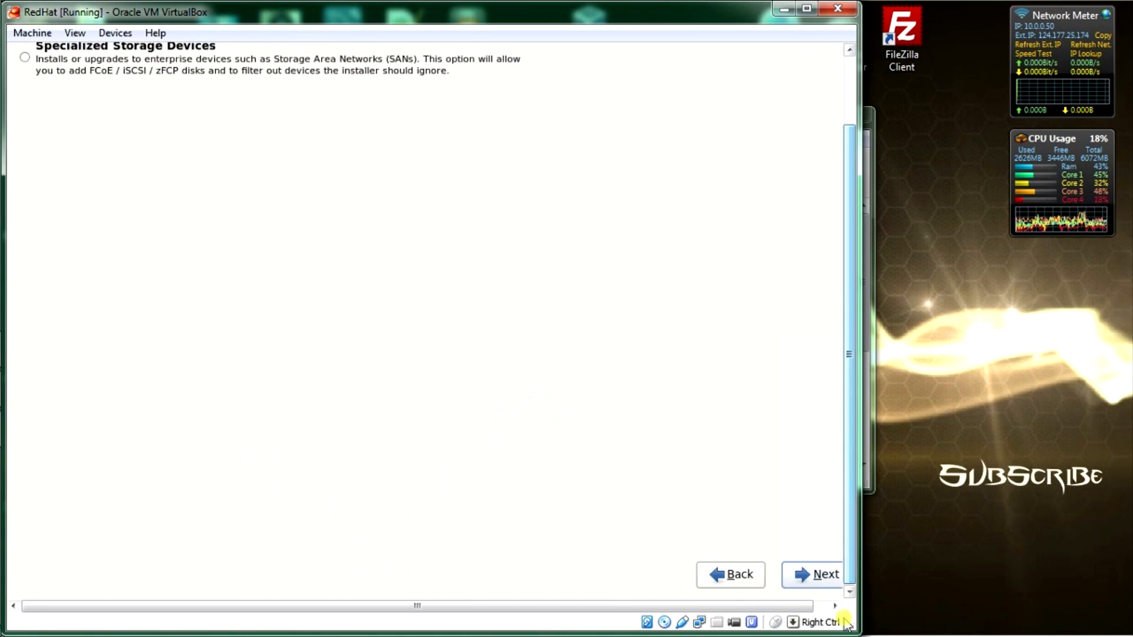
left_click(816, 580)
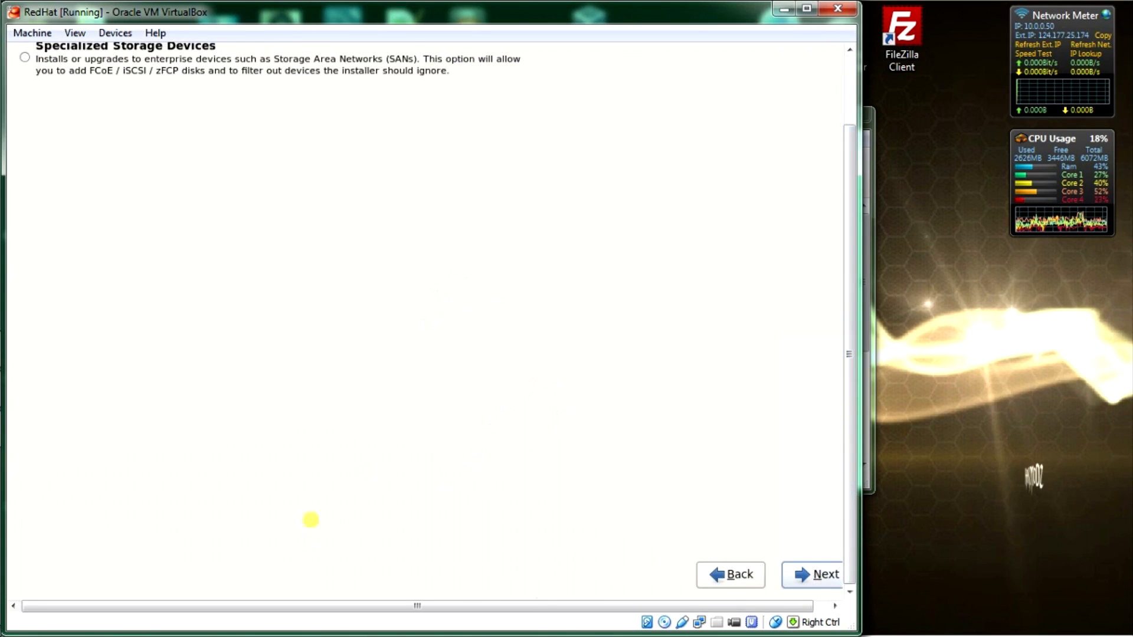
left_click(823, 576)
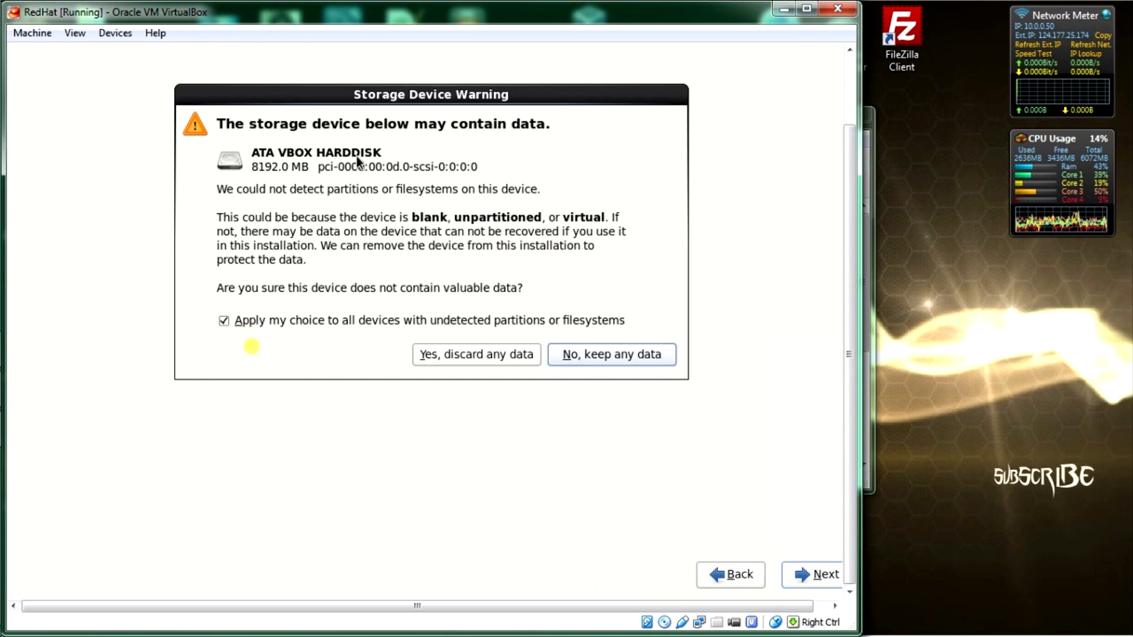
left_click(493, 354)
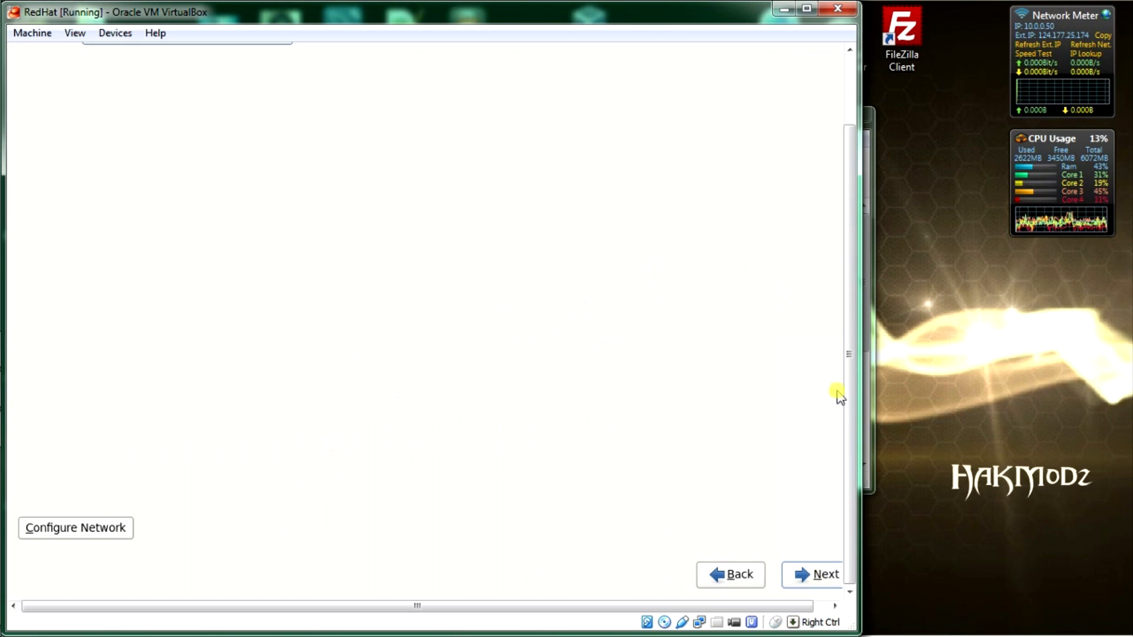
left_click_drag(849, 413, 857, 245)
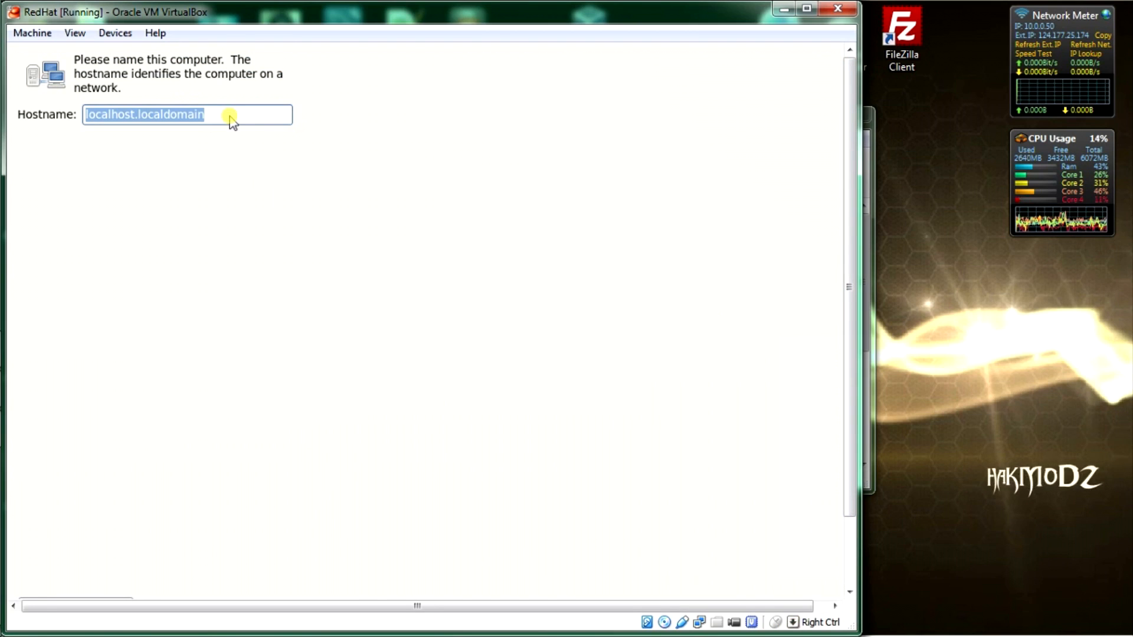
Step: Replace localhost.localdomain with the hostname RedHatBox and continue
key("BackSpace")
type("R")
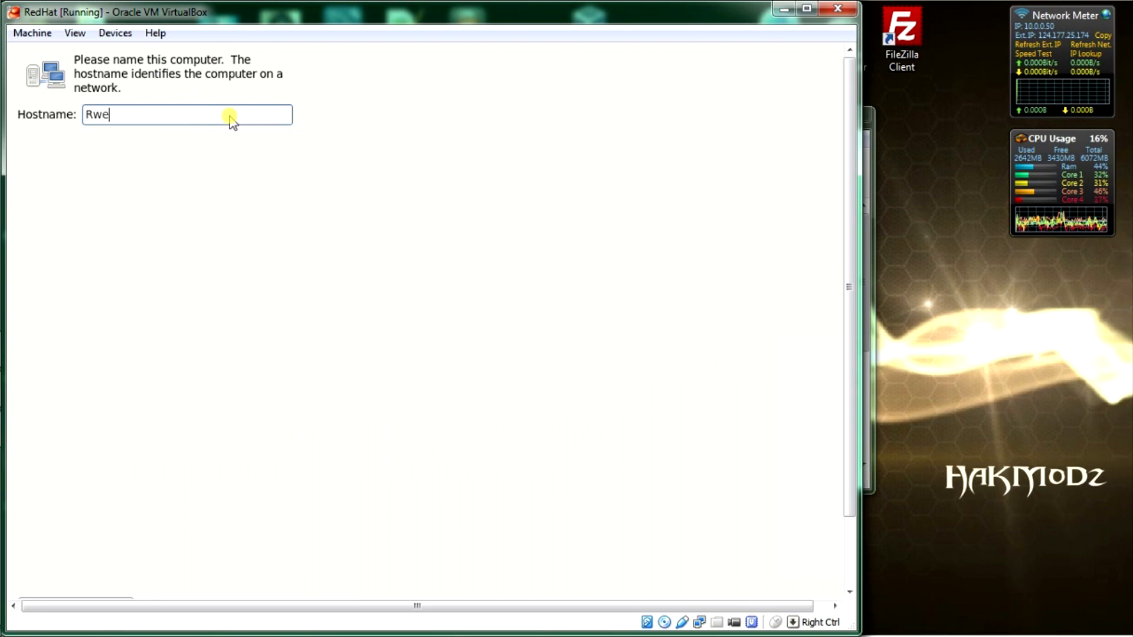
type("we")
key("BackSpace")
type("ed")
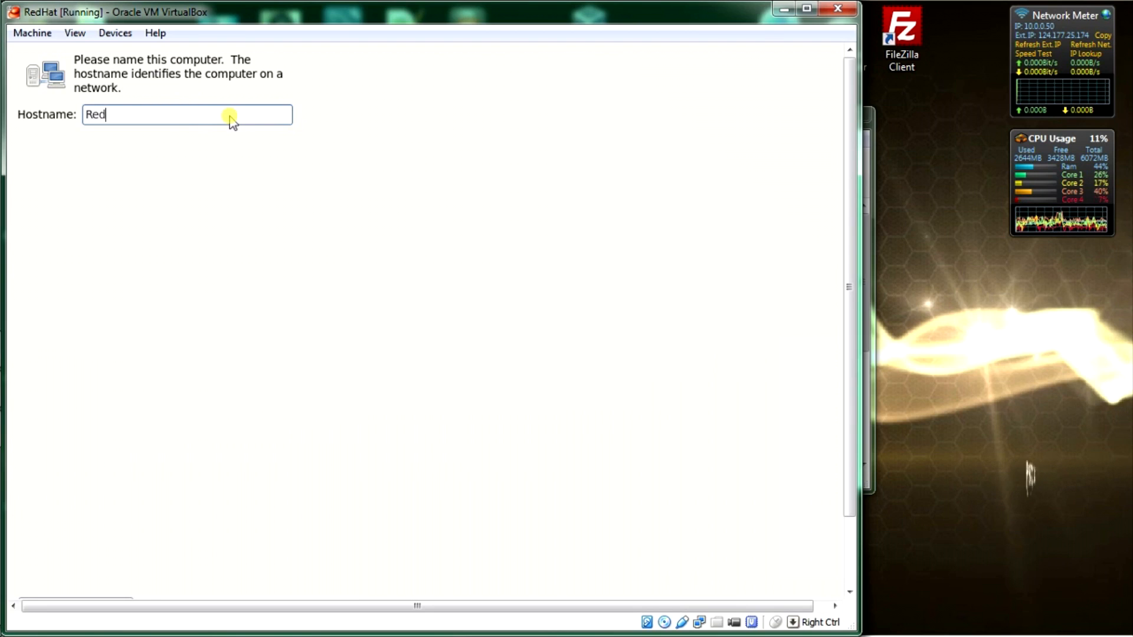
type("Hat")
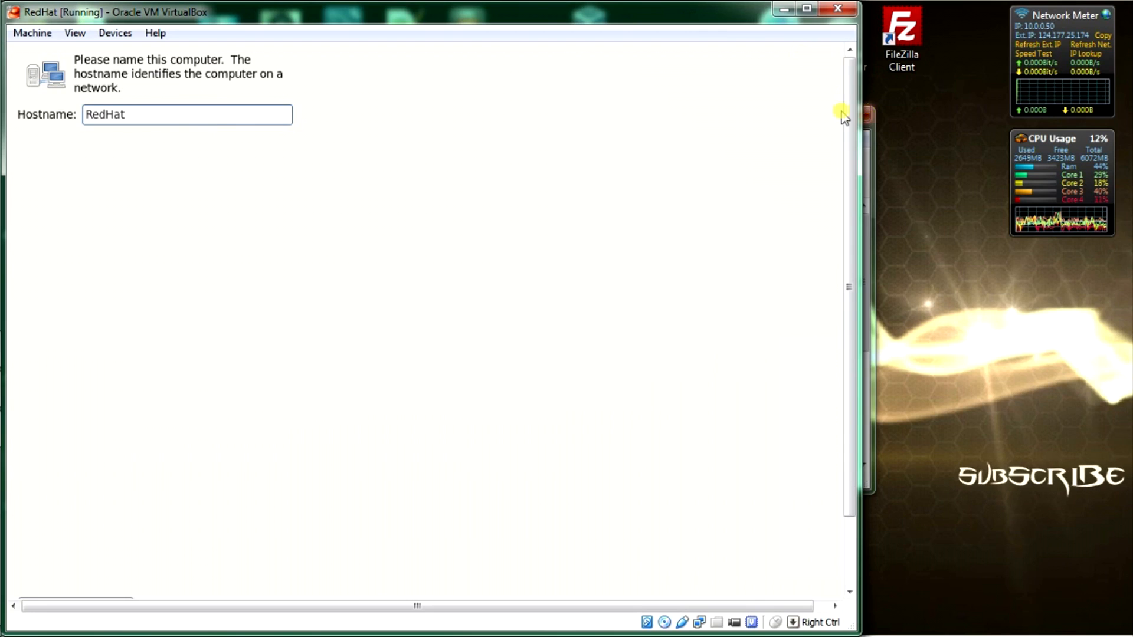
mouse_move(849, 107)
left_mouse_down()
mouse_move(854, 269)
mouse_move(849, 89)
left_mouse_up()
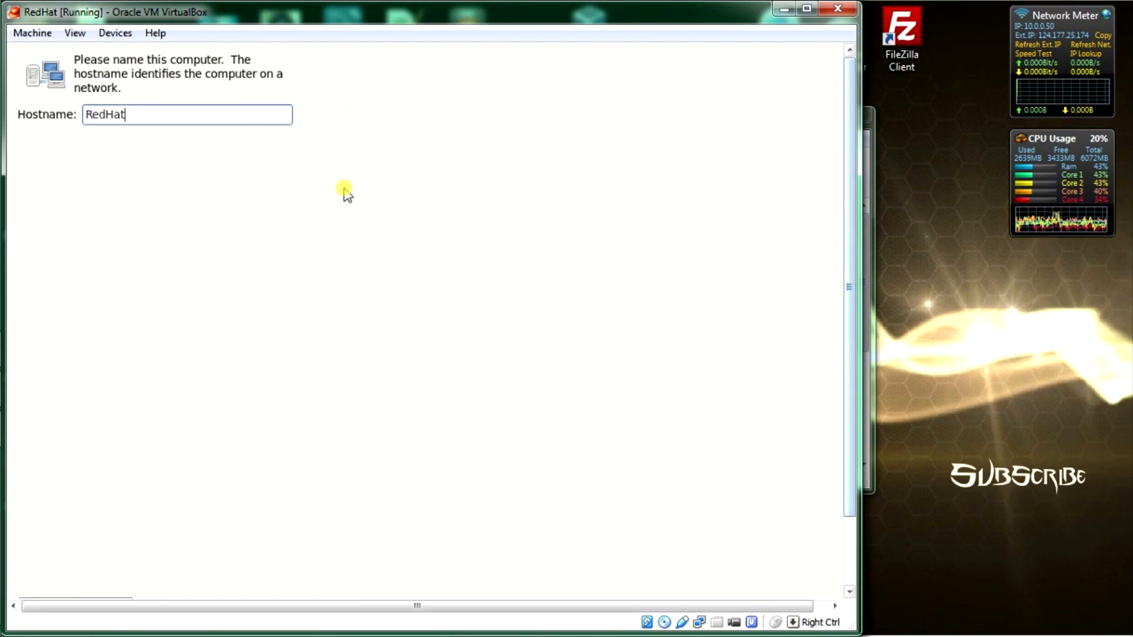
type("BV")
key("BackSpace")
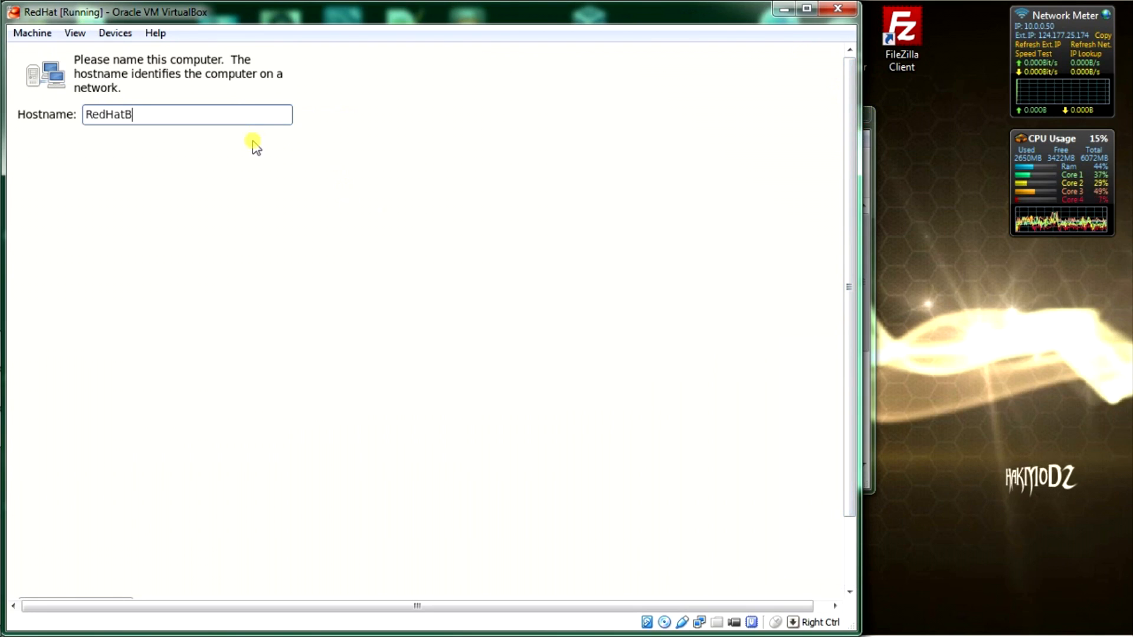
type("ox")
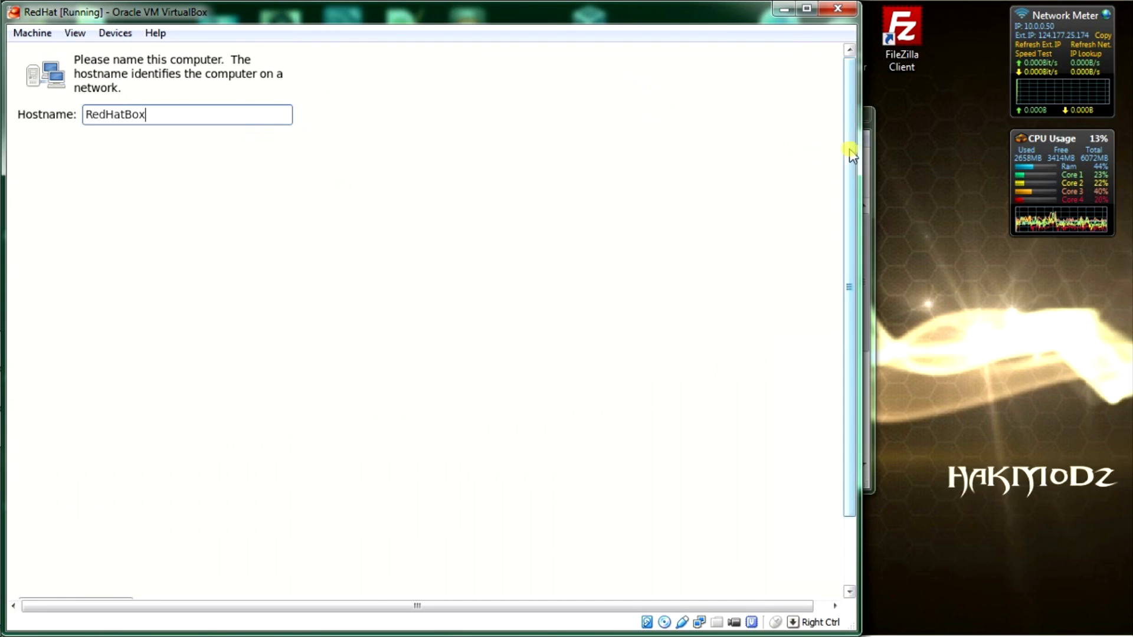
left_click_drag(851, 155, 852, 291)
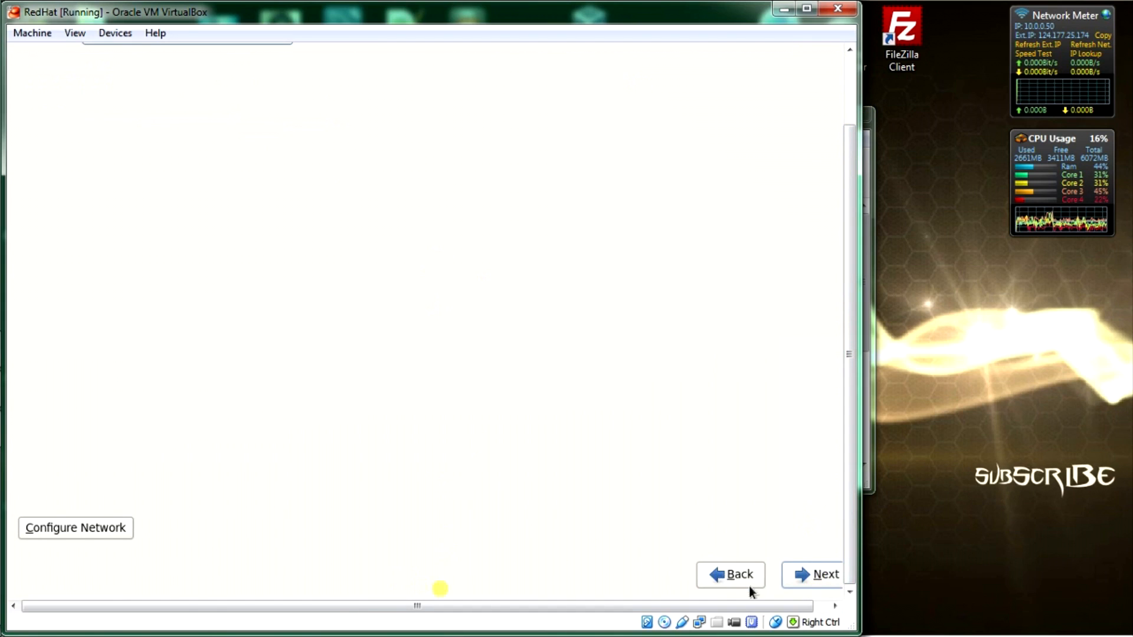
left_click(813, 575)
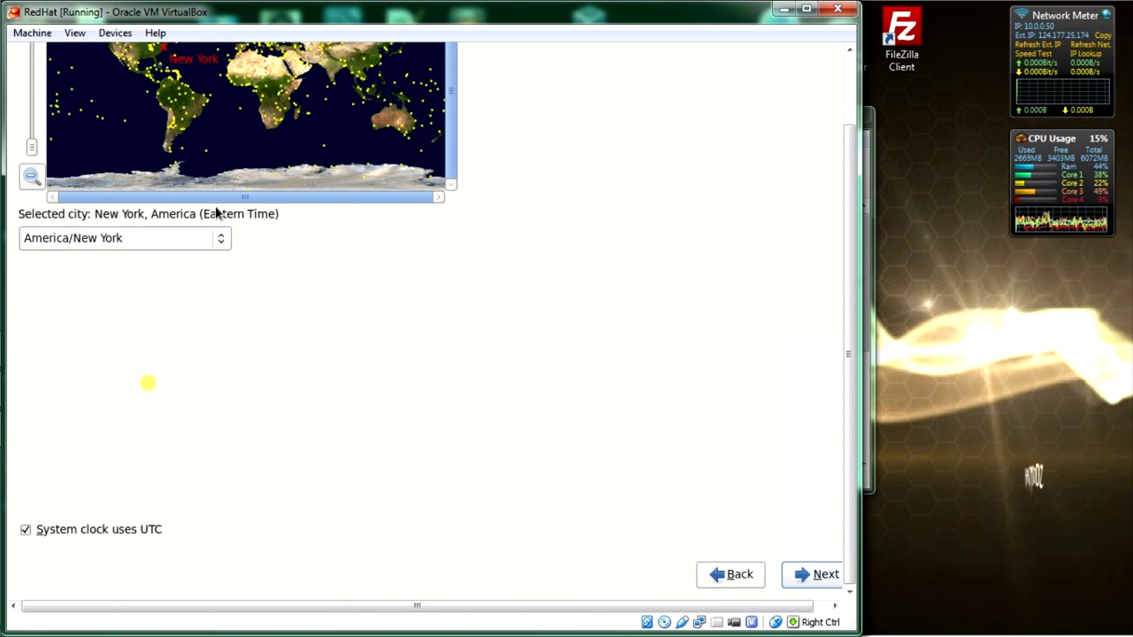
Step: Pick Hobart on the map, confirm Australia/Hobart as the time zone, and continue
left_click(412, 141)
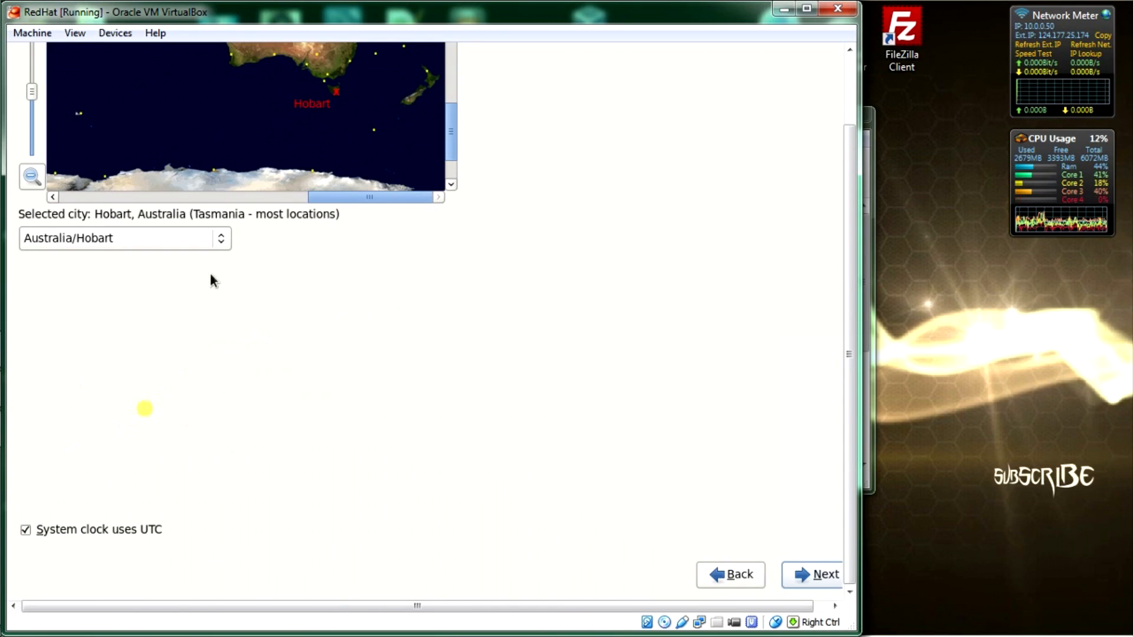
left_click(225, 239)
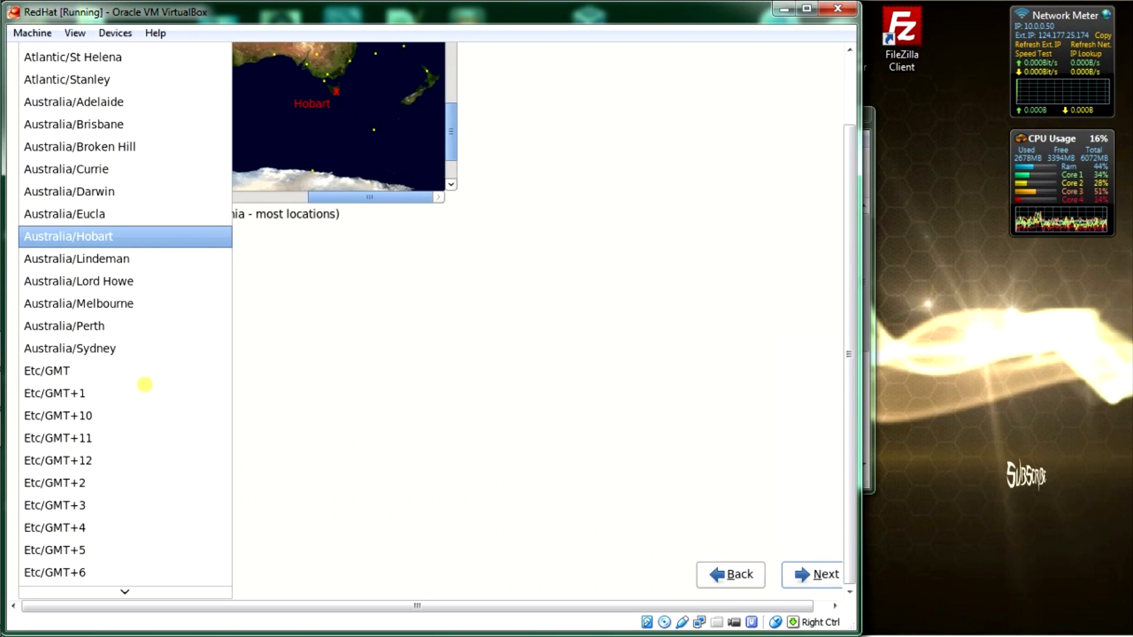
left_click(192, 234)
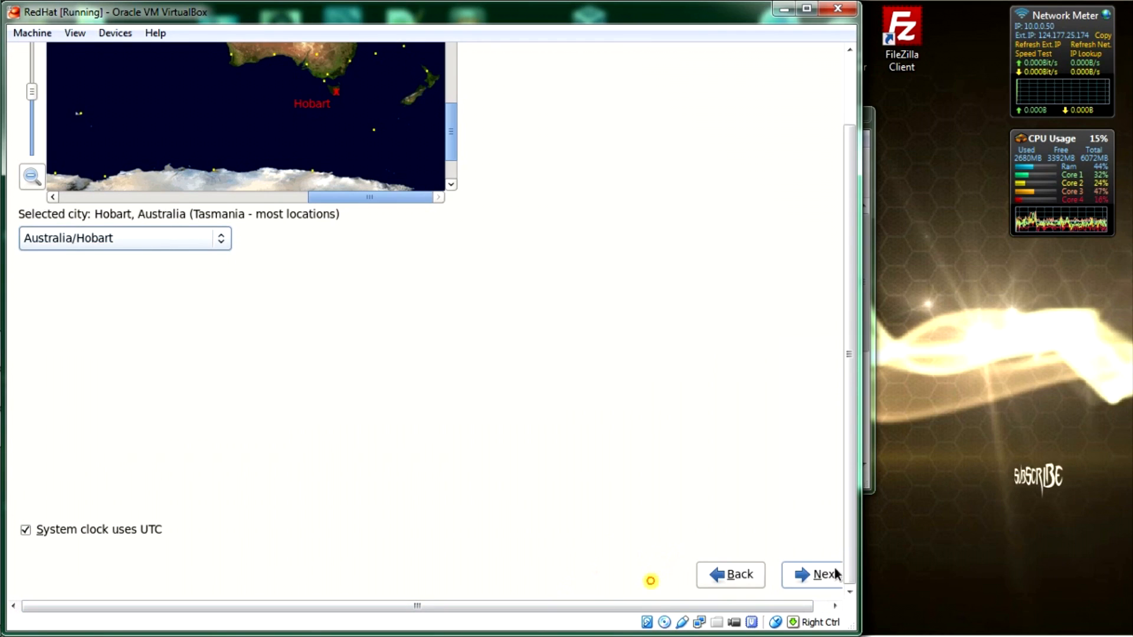
left_click(817, 574)
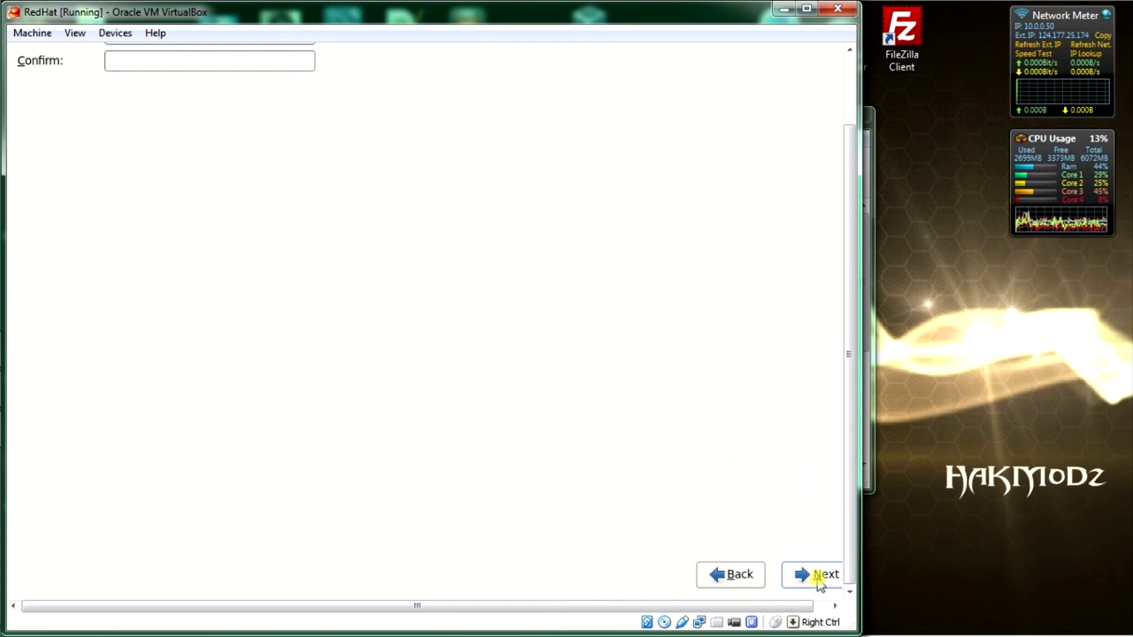
Step: Enter the root password in both fields, submit, and choose Use Anyway at the weak-password warning
left_click_drag(854, 438, 852, 331)
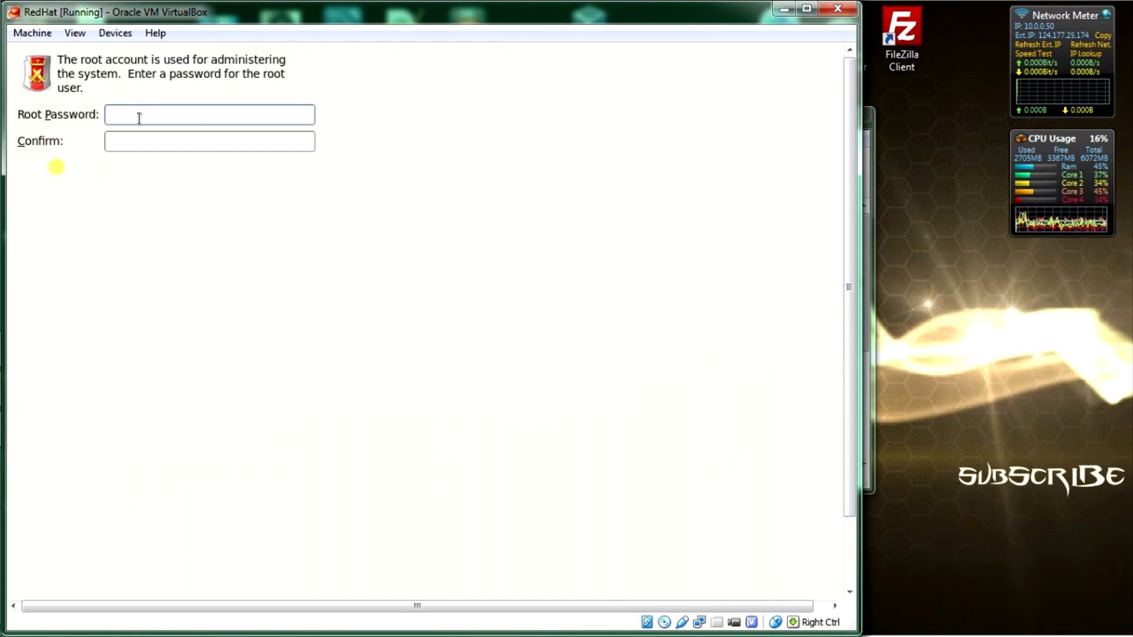
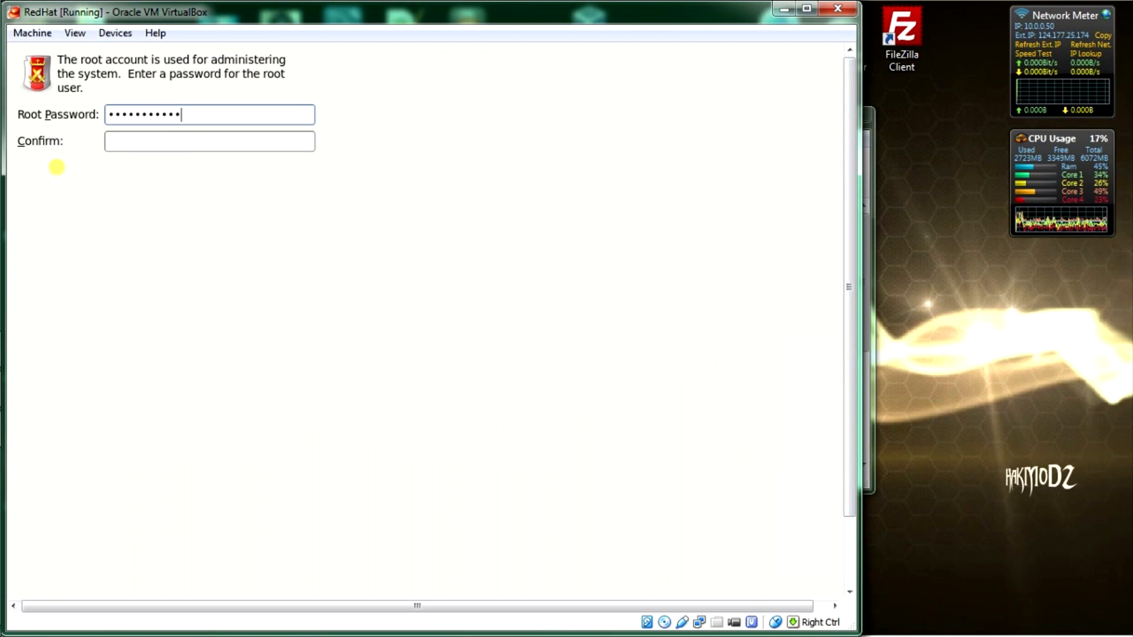
key("Tab")
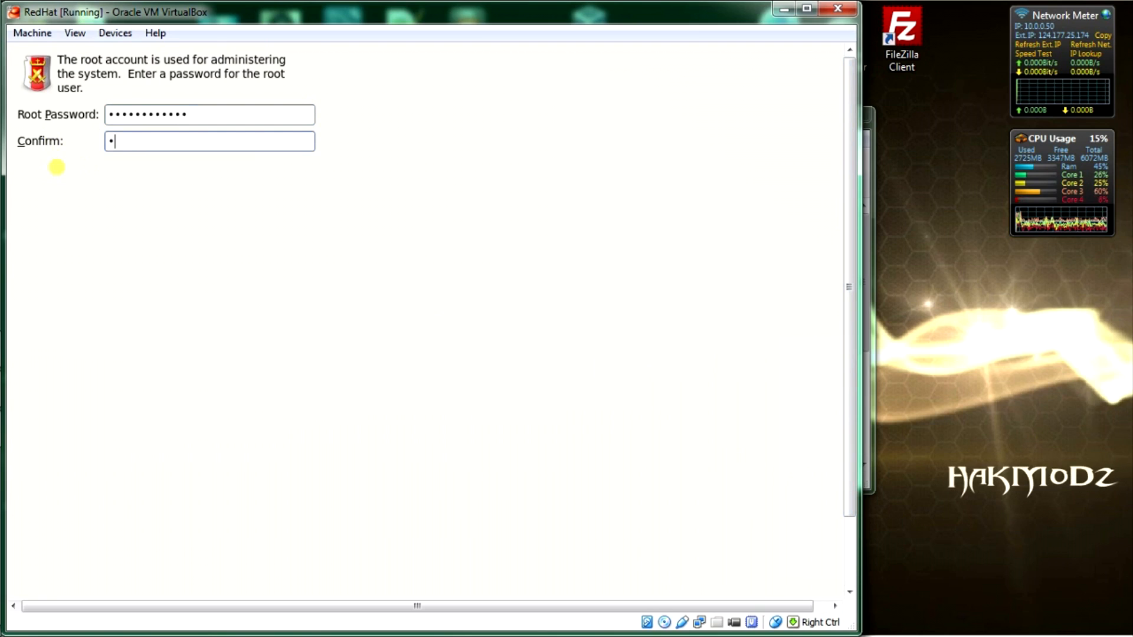
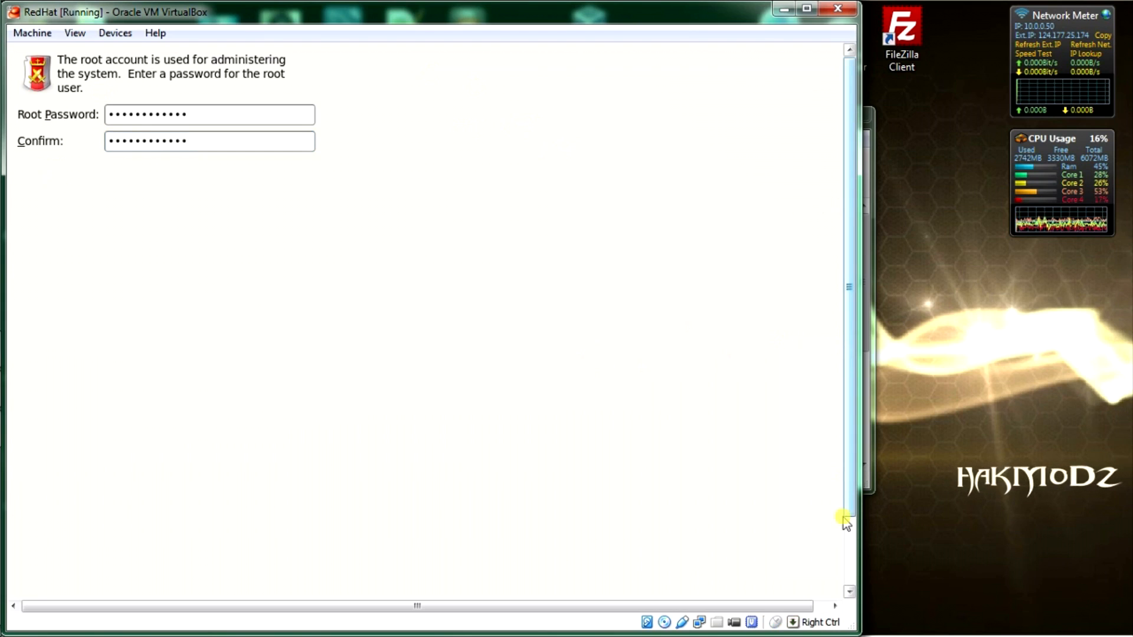
left_click_drag(845, 480, 855, 623)
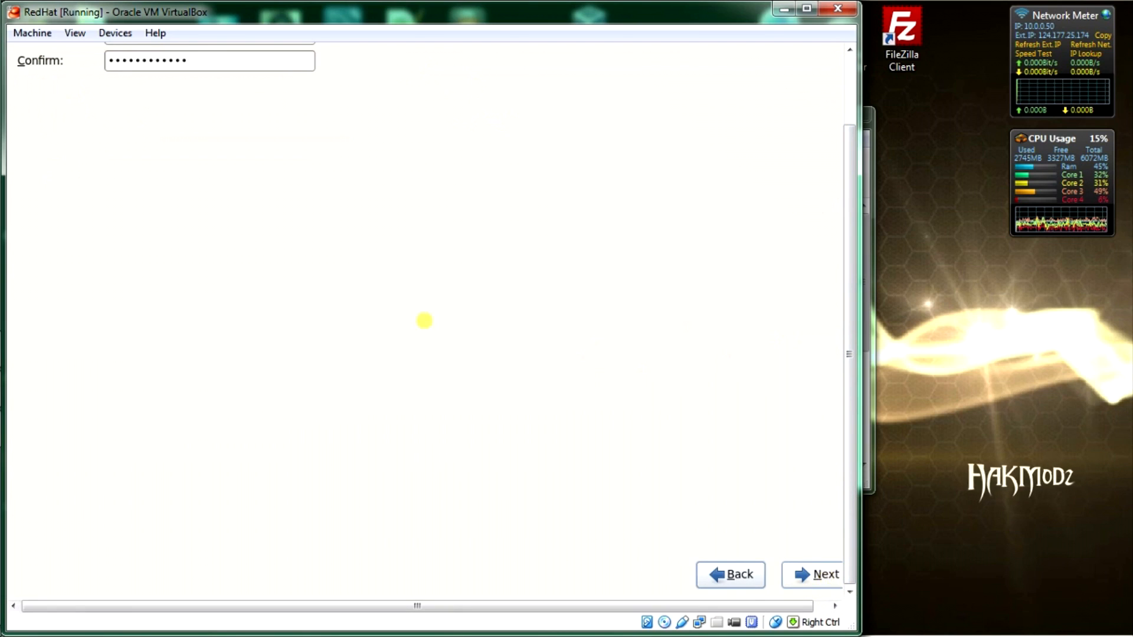
left_click(818, 580)
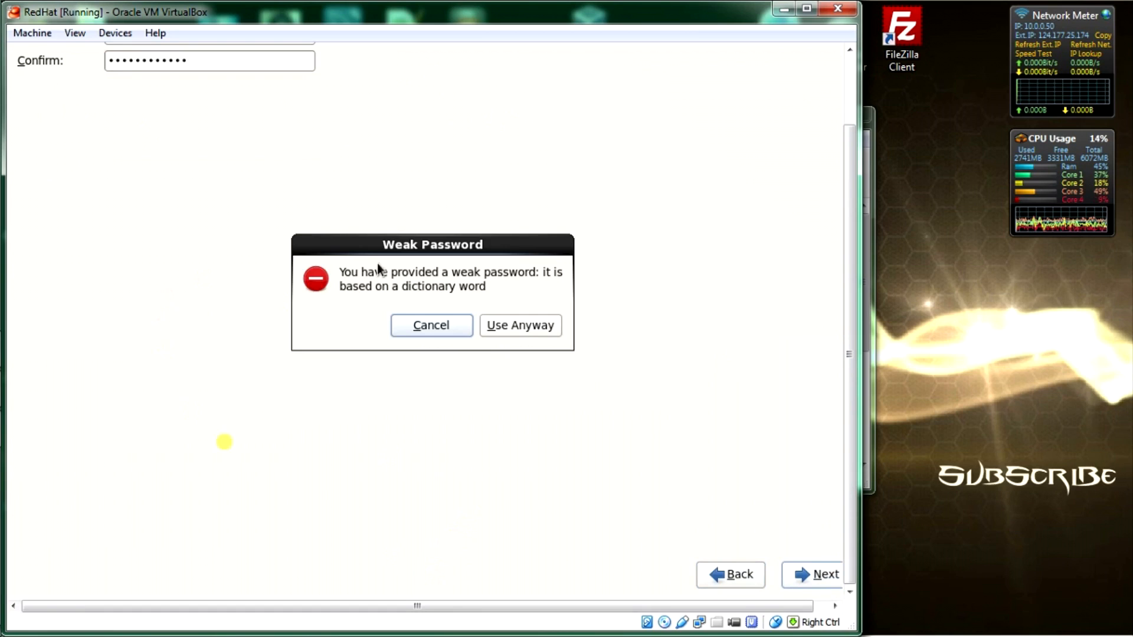
left_click(536, 324)
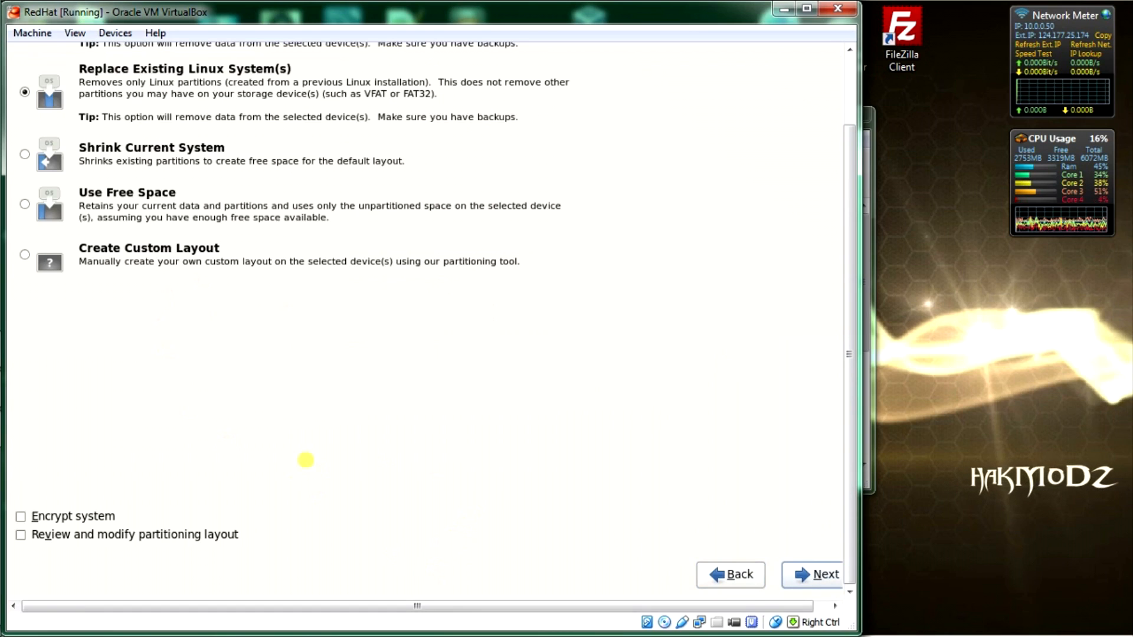
Step: Select 'Create Custom Layout' and proceed to the partition editor showing sda's 8189 MB free
left_click(112, 250)
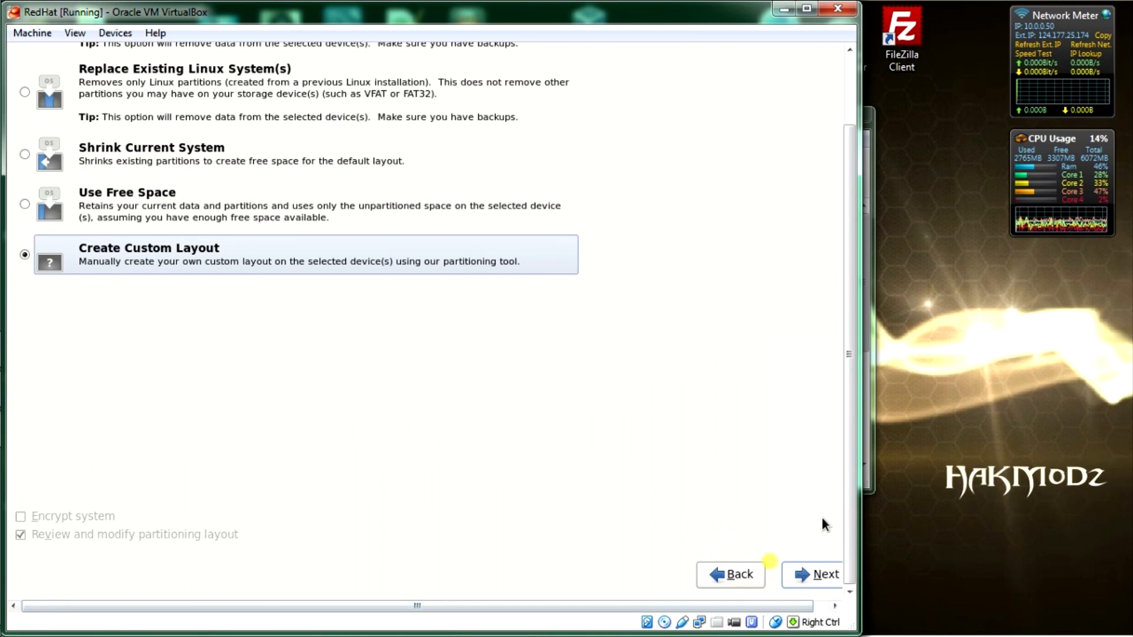
left_click(825, 575)
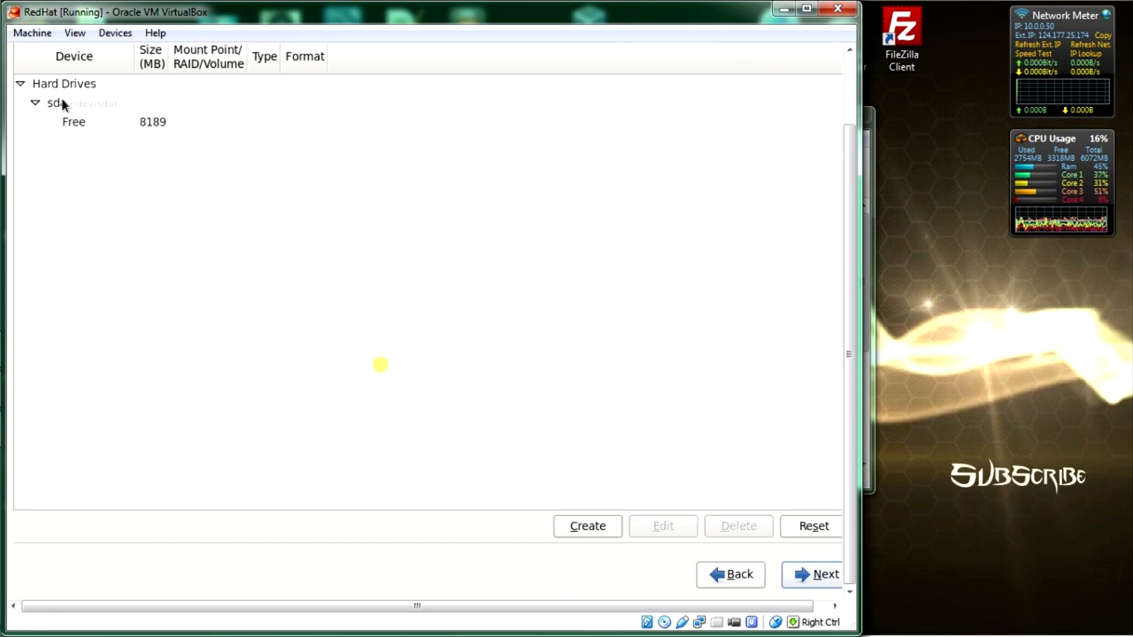
Step: Create a 2048 MB swap standard partition in the 8189 MB of free space on sda
left_click(65, 123)
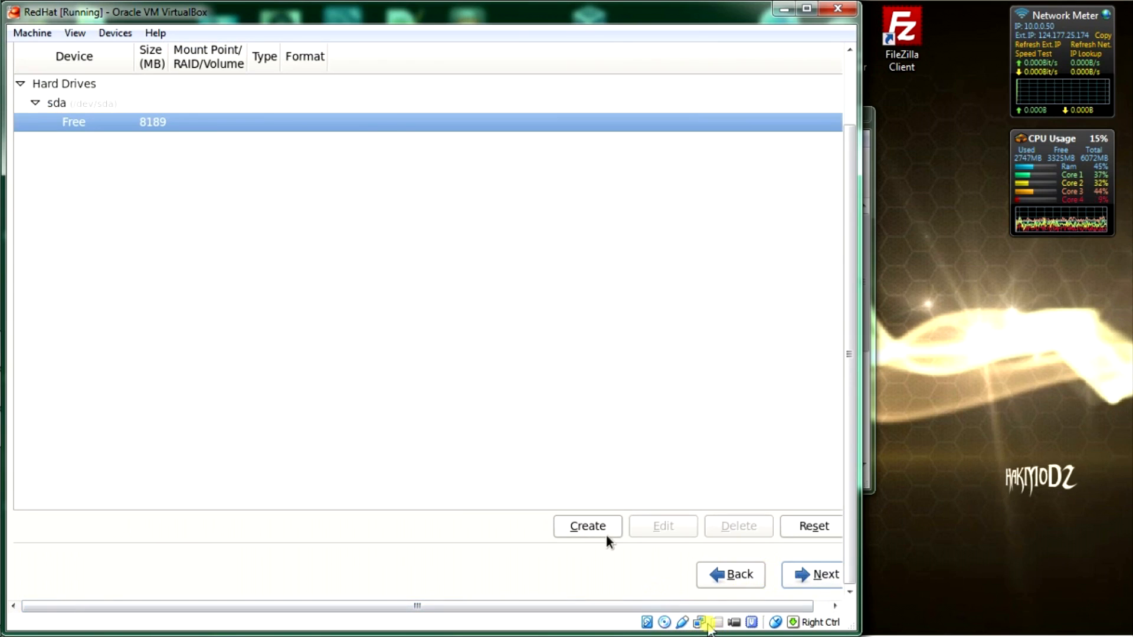
left_click(590, 528)
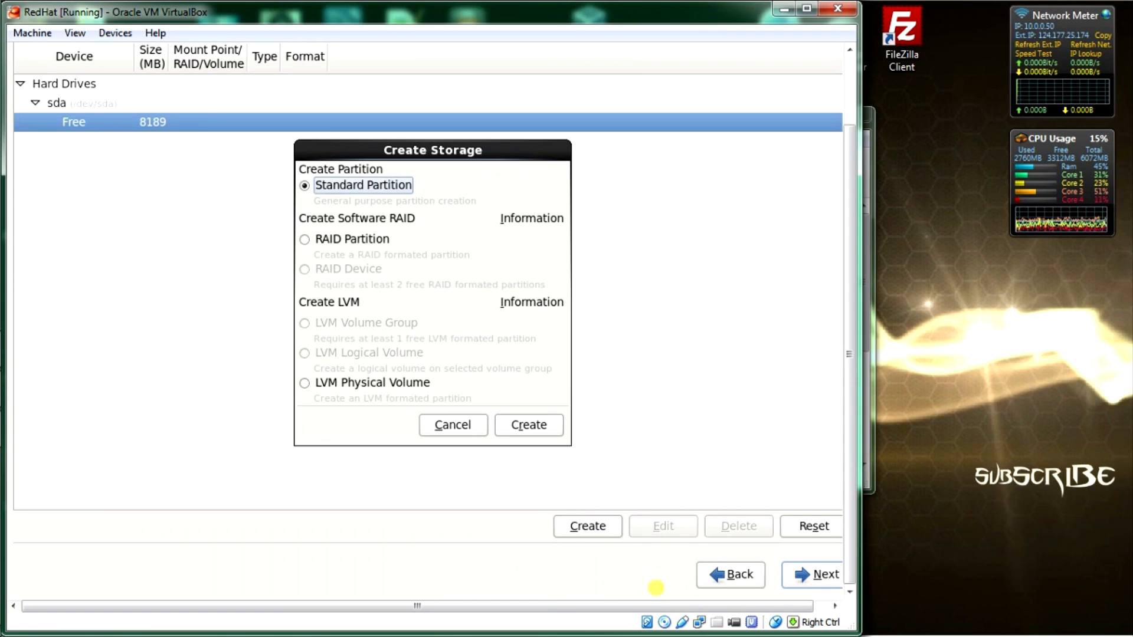
mouse_move(3, 558)
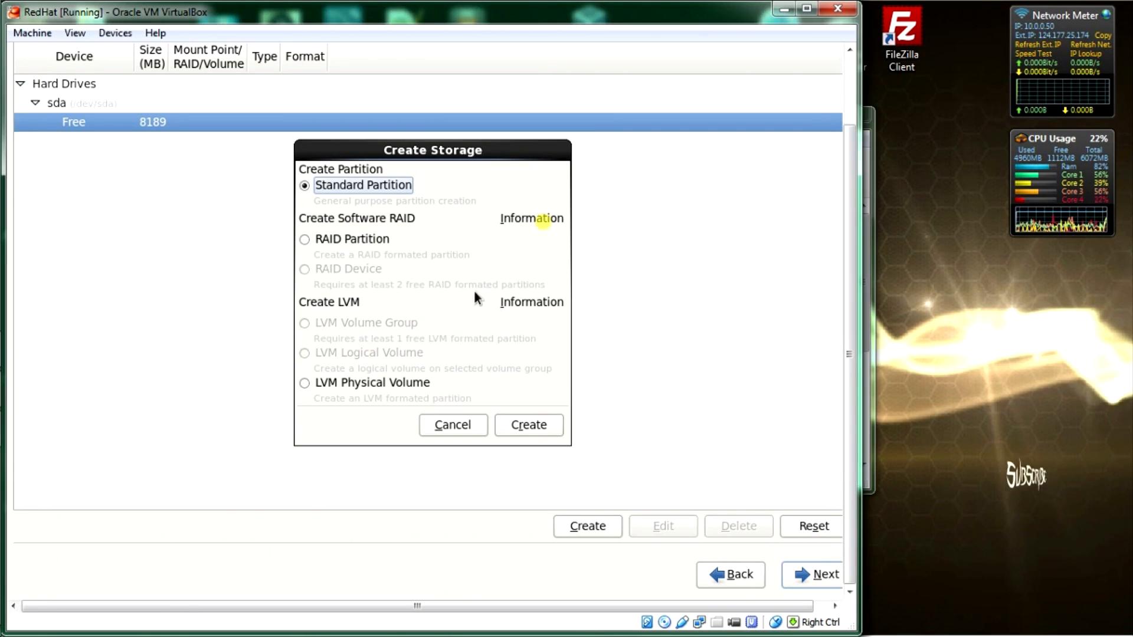
left_click(527, 426)
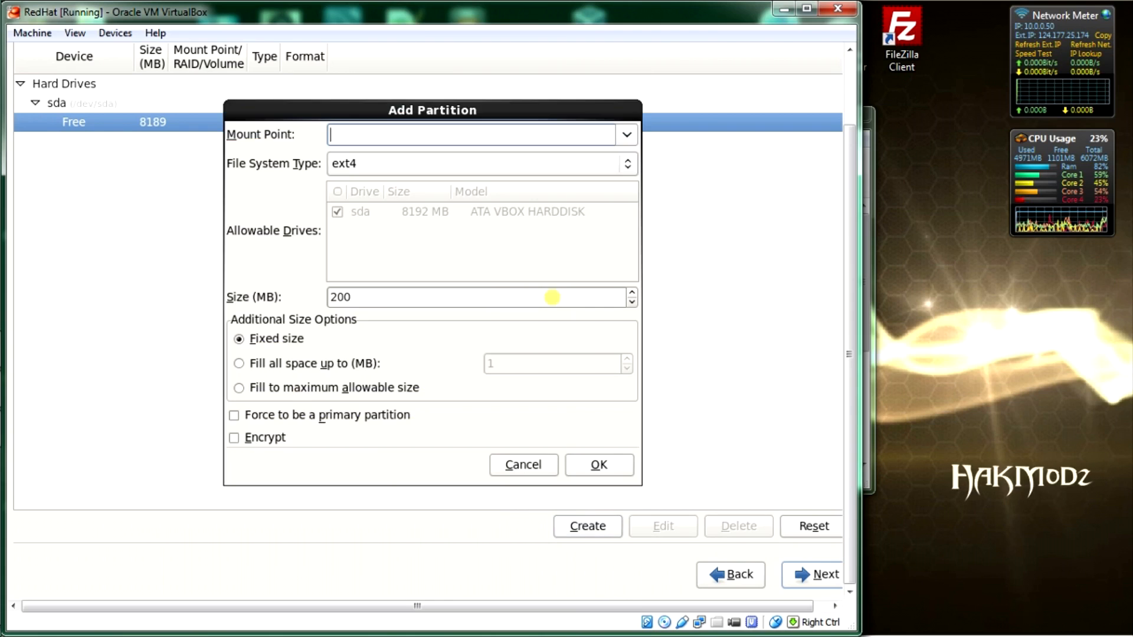
left_click(458, 157)
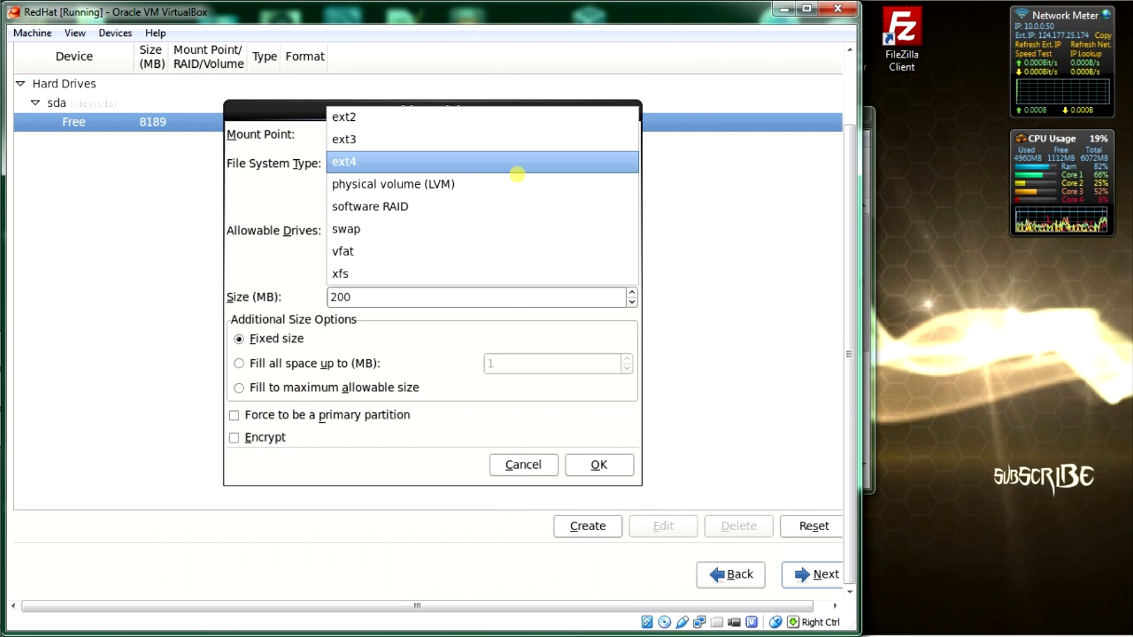
left_click(437, 228)
left_click(374, 298)
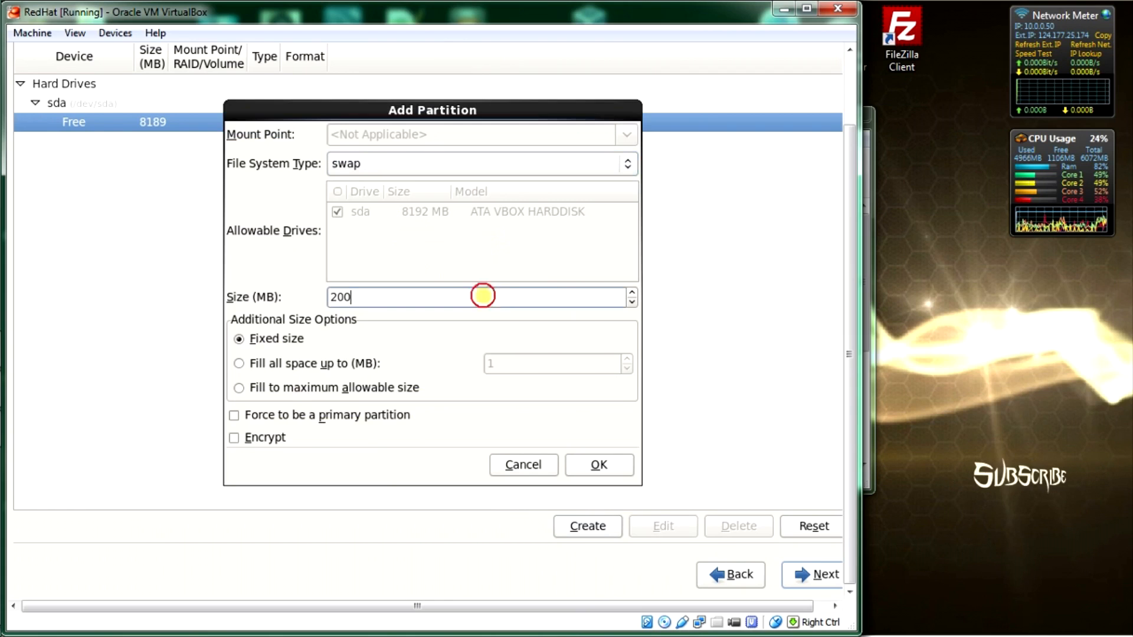
double_click(483, 295)
type("2")
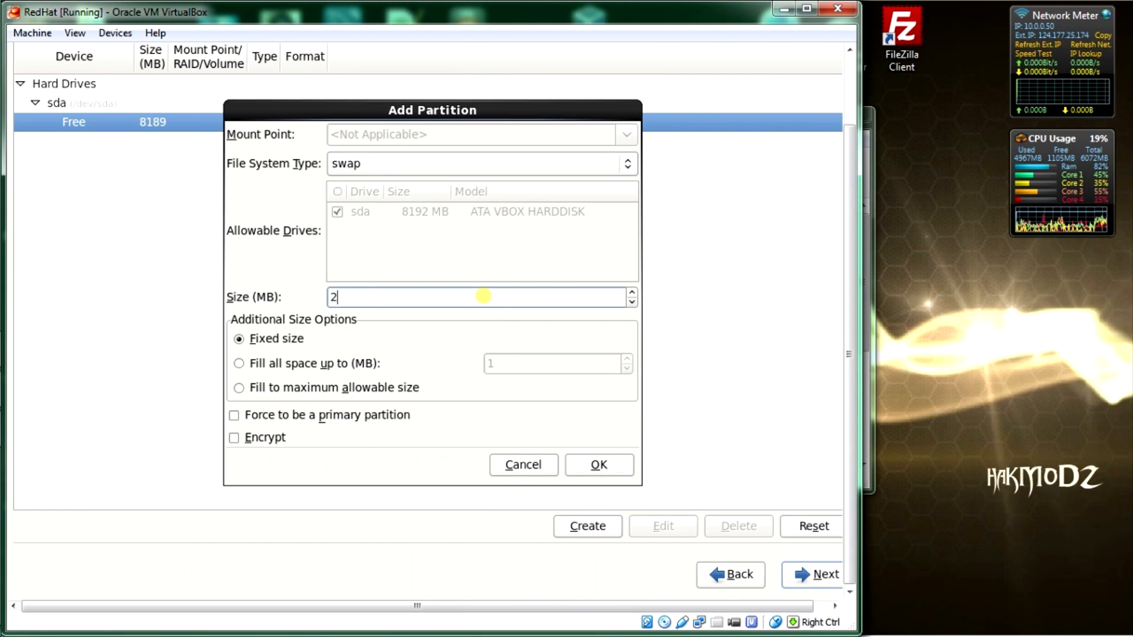
type("048")
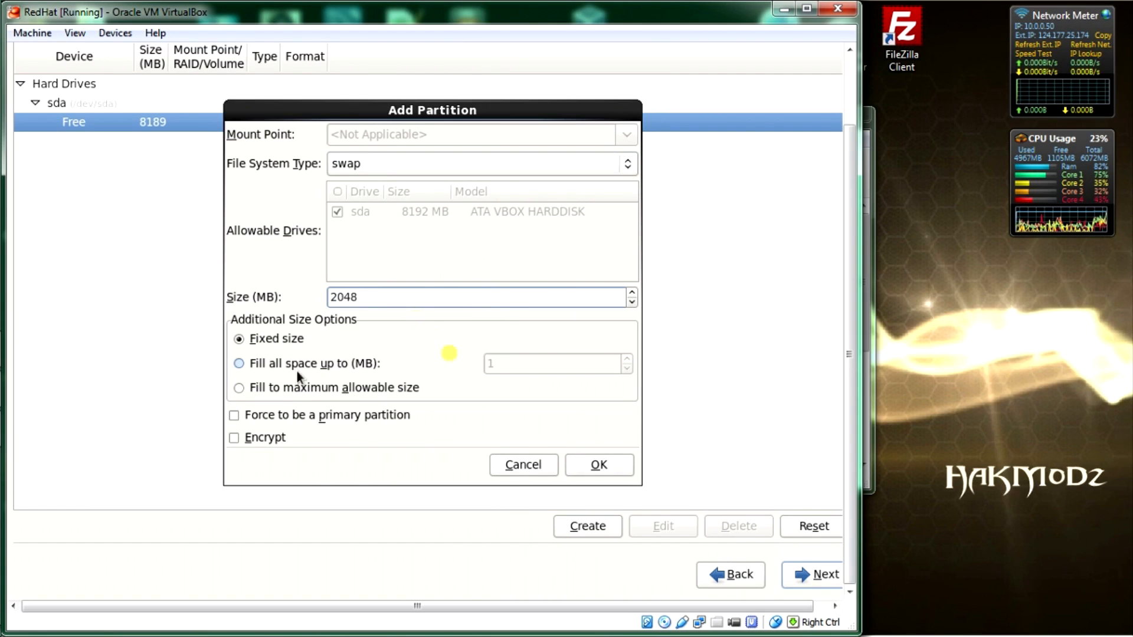
left_click(581, 466)
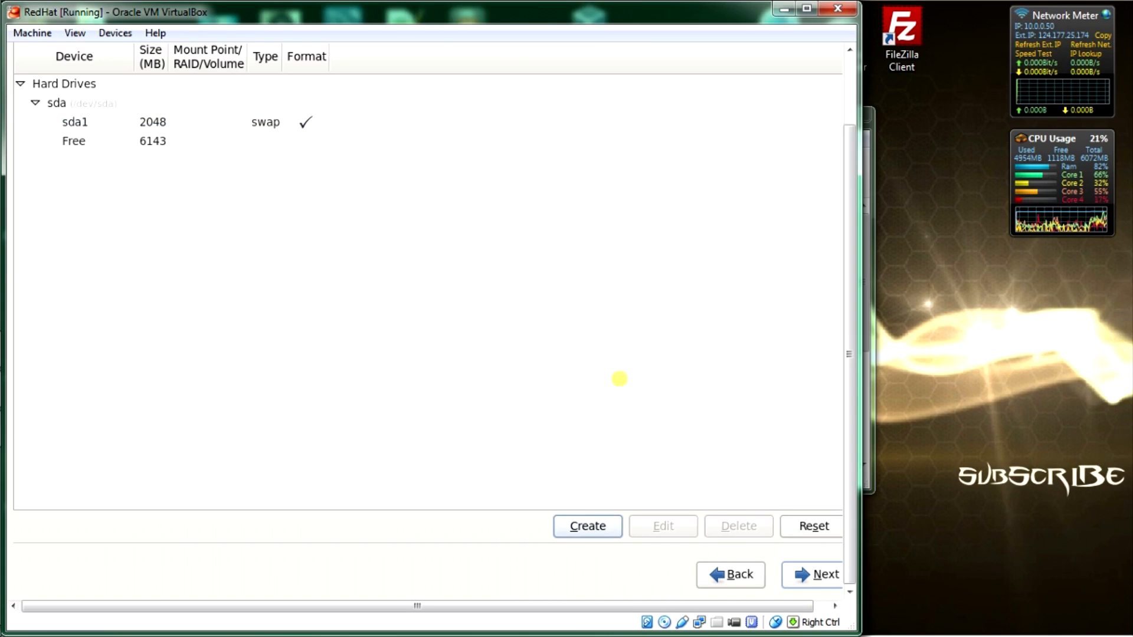
Step: Start a new standard ext4 partition in the 6143 MB of free space
left_click(77, 139)
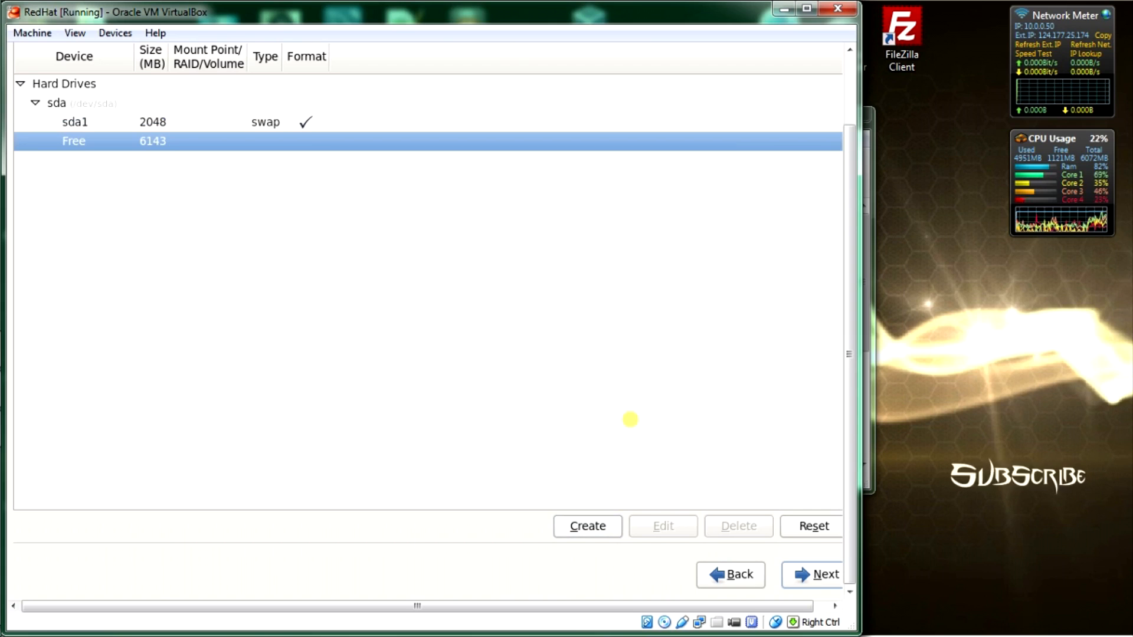
left_click(592, 533)
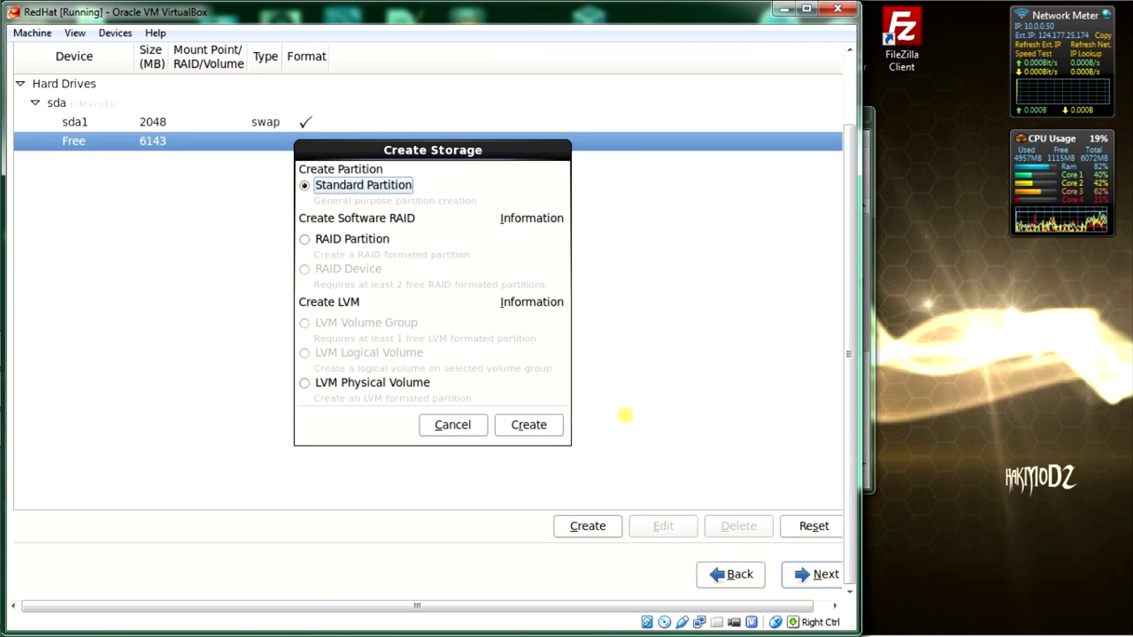
left_click(523, 423)
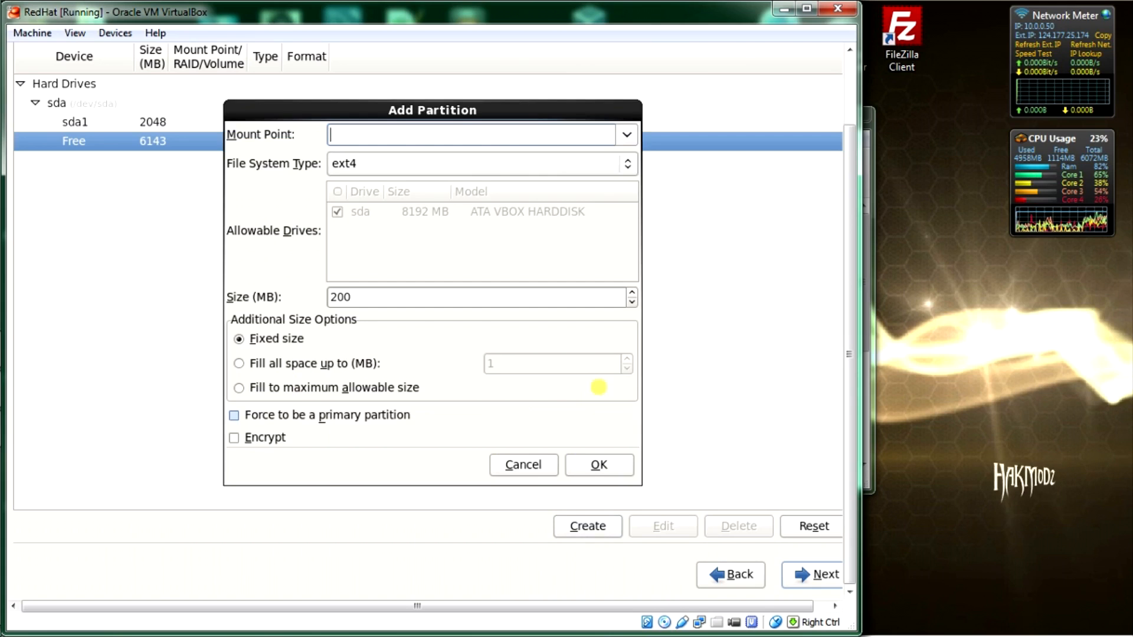
left_click(458, 162)
left_click(458, 162)
Step: Set the partition's mount point to /boot and its size to 100 MB, then confirm
left_click(482, 131)
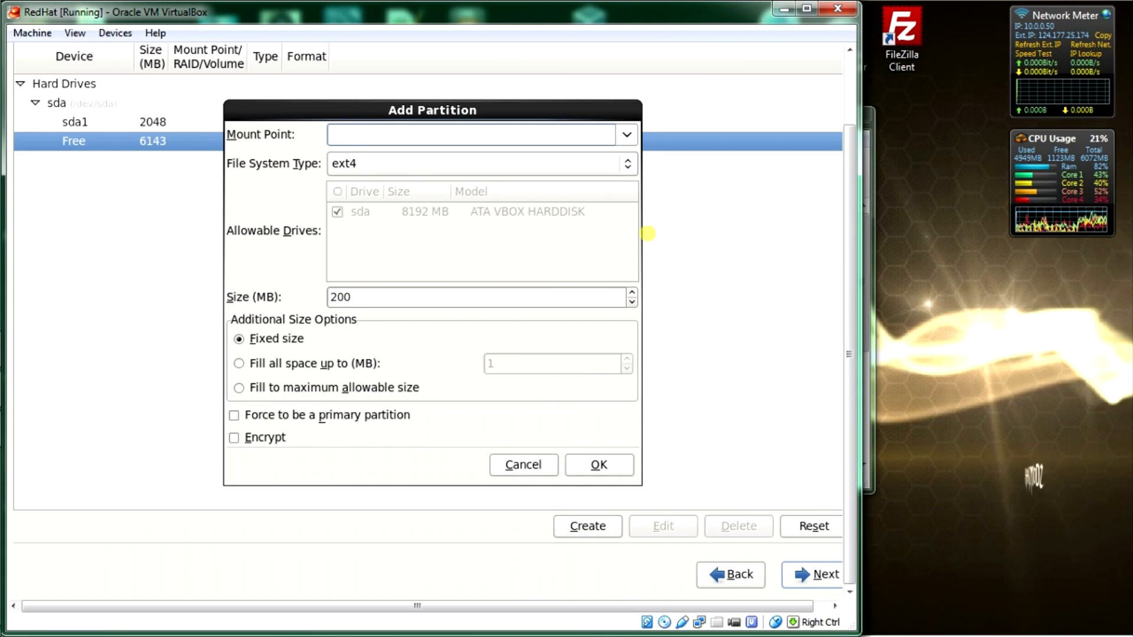
type("t")
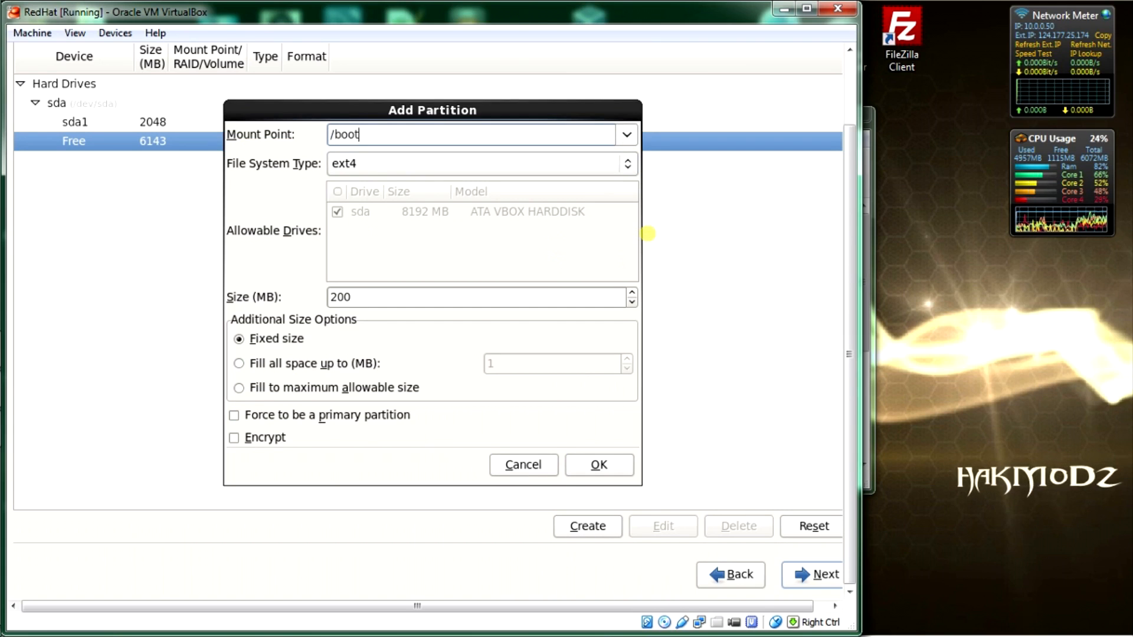
left_click(629, 133)
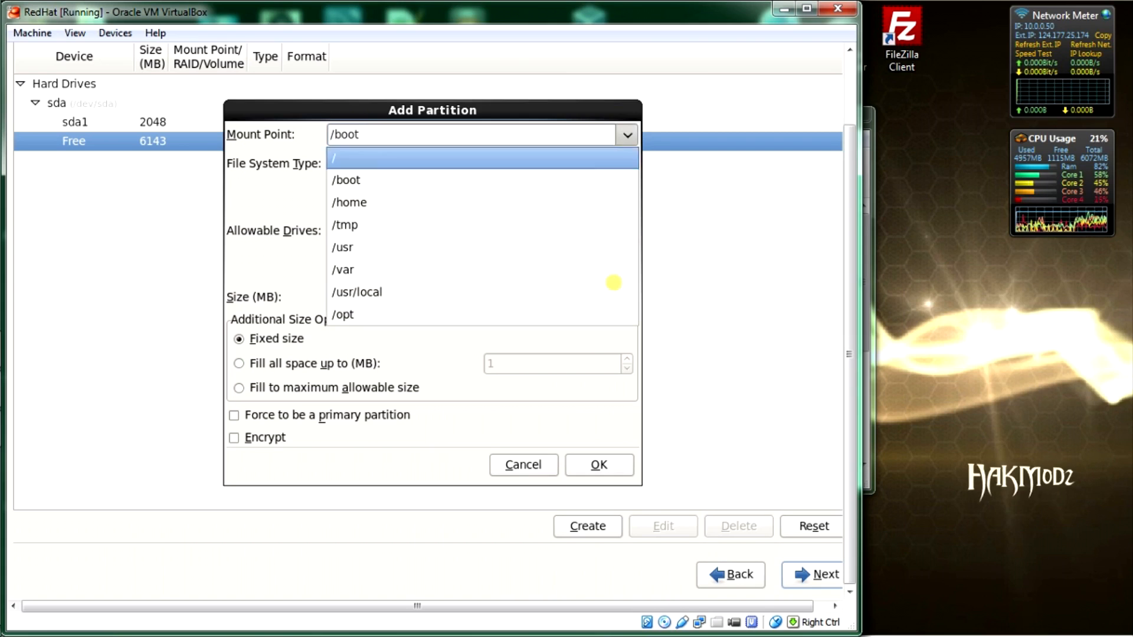
left_click(562, 186)
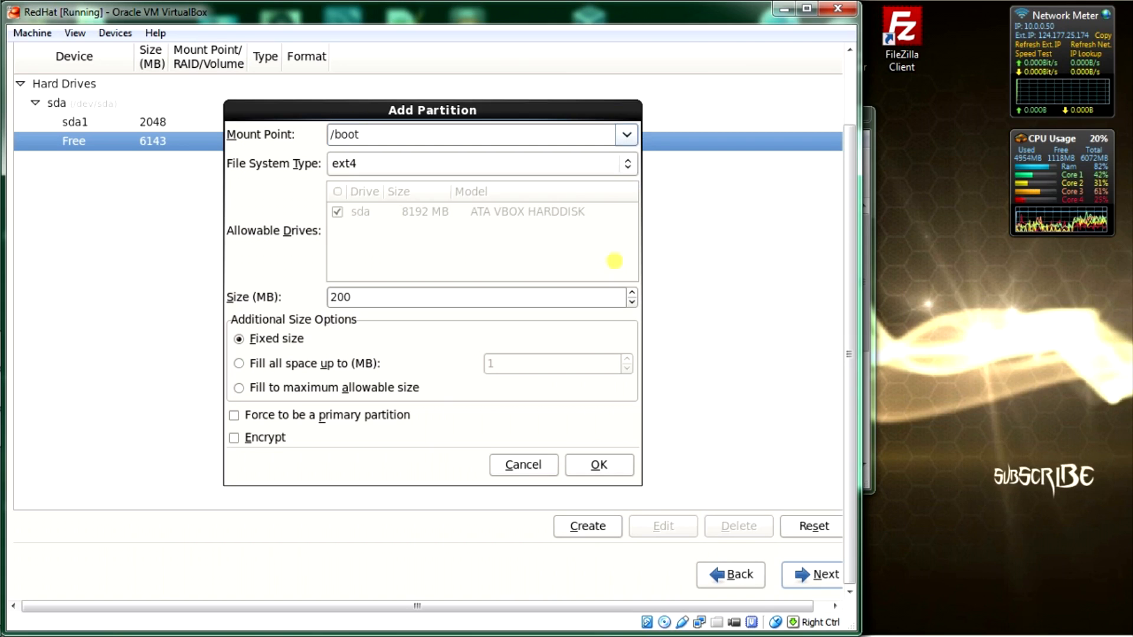
left_click(365, 298)
key("BackSpace")
key("BackSpace")
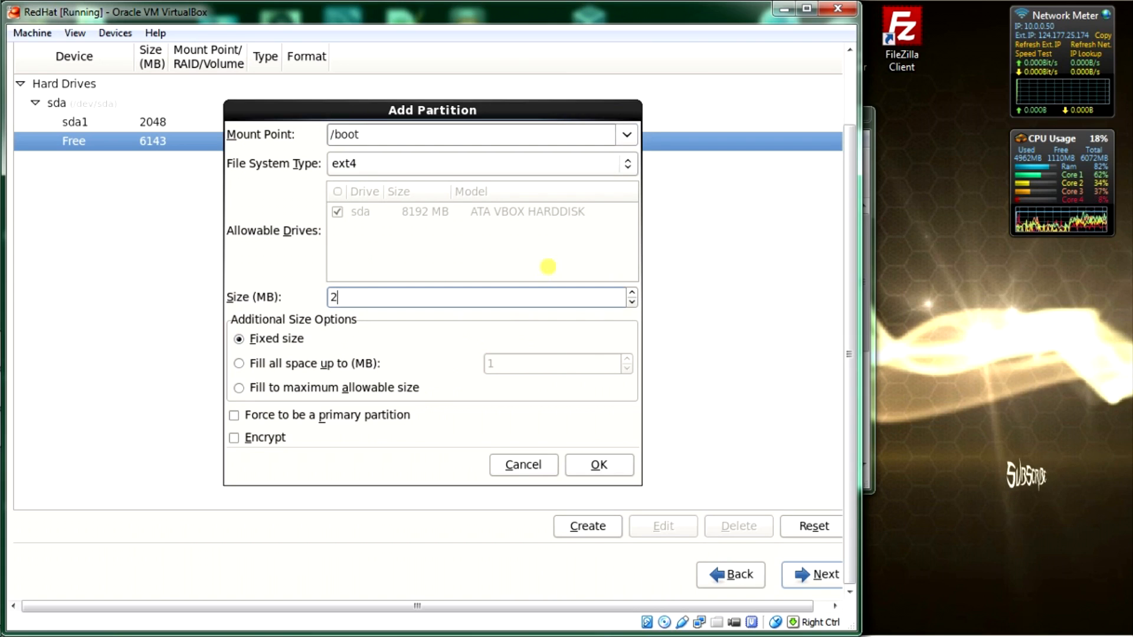
type("100")
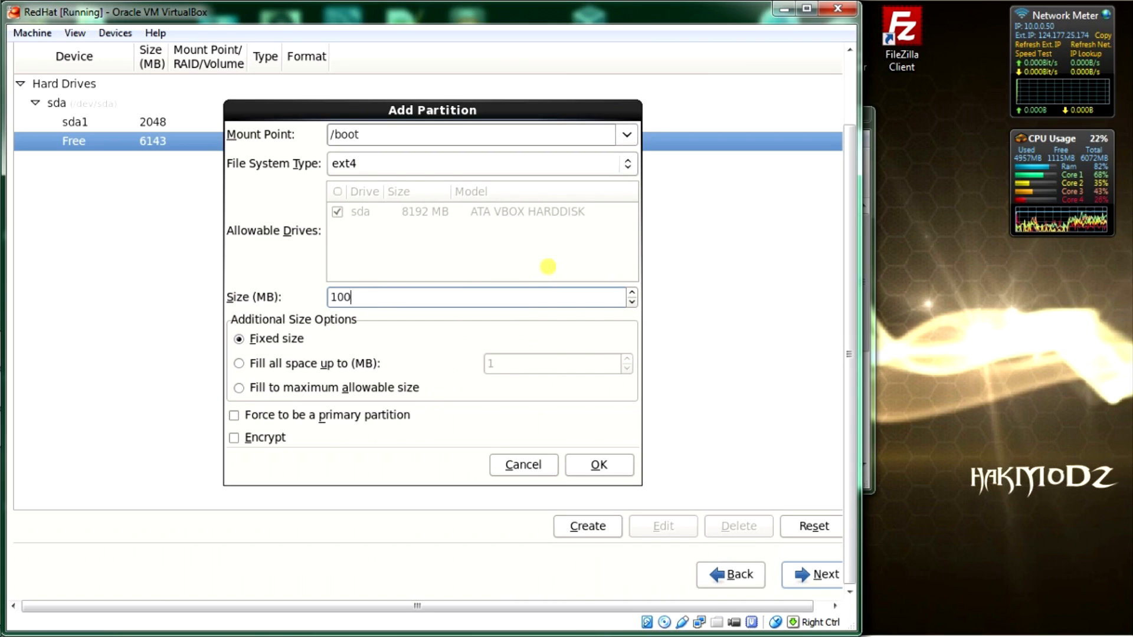
left_click(614, 458)
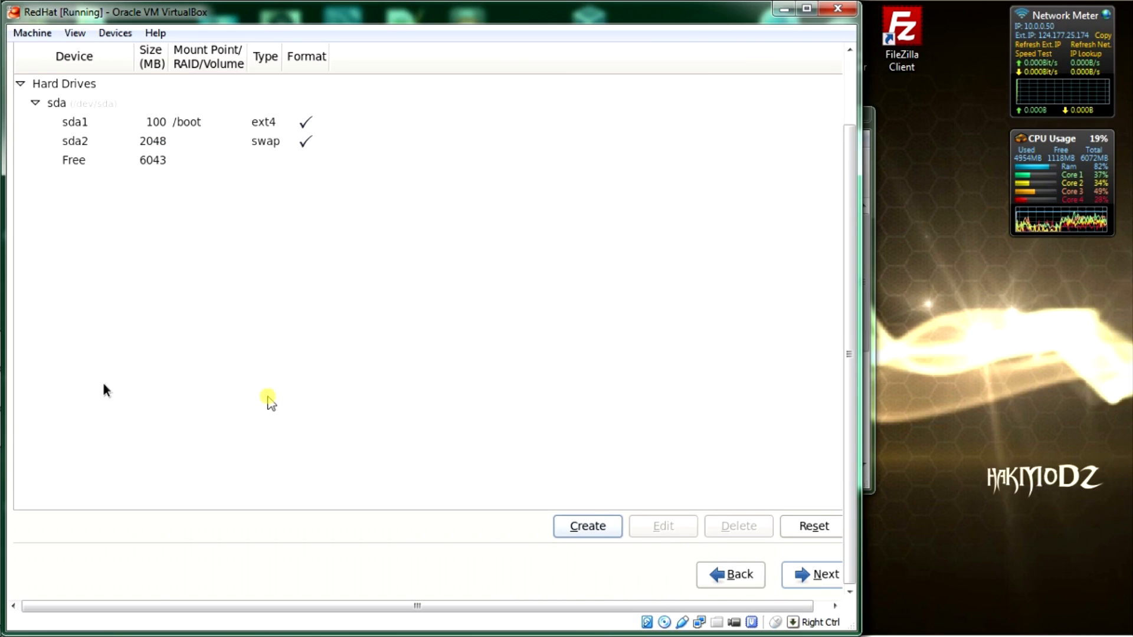
Step: Create a standard partition mounted at / that uses all 6043 MB of remaining free space
left_click(20, 463)
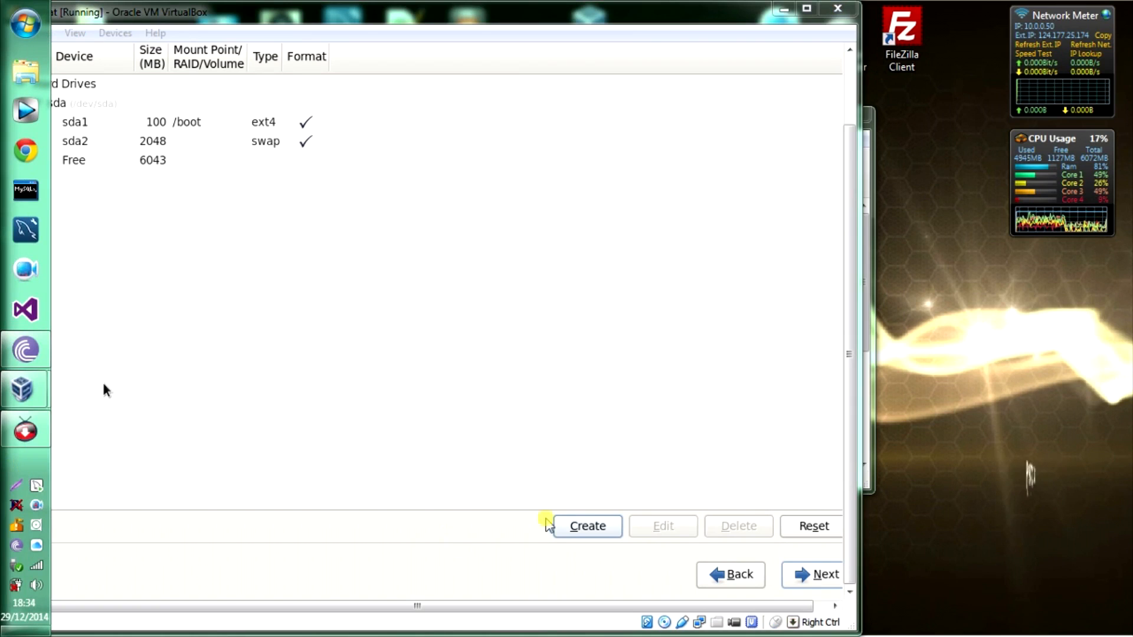
left_click(423, 320)
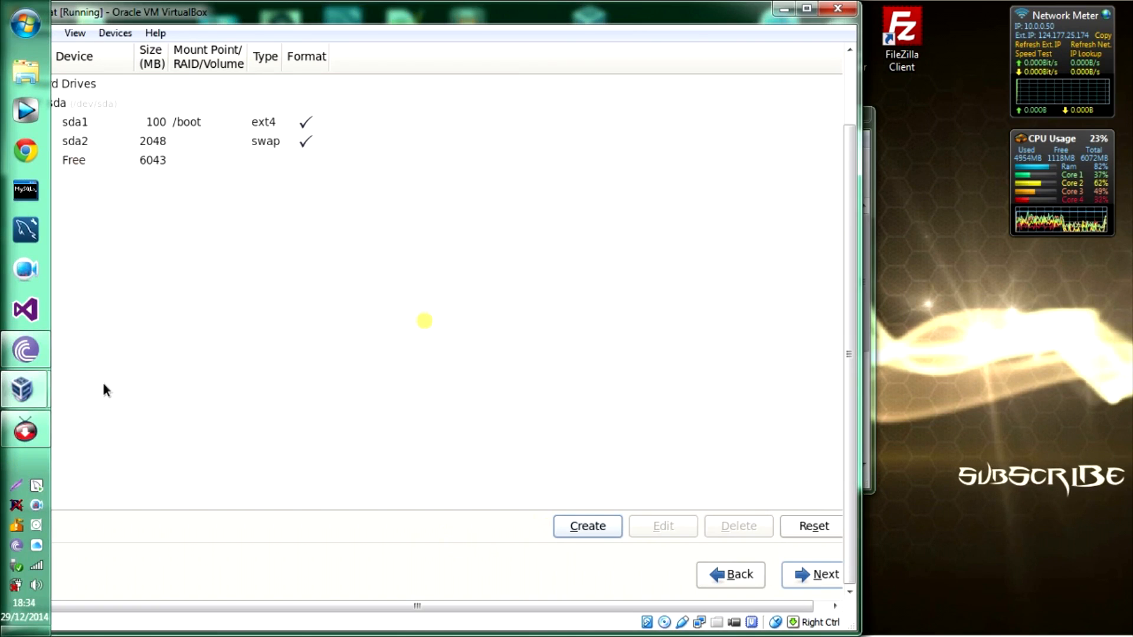
left_click(104, 385)
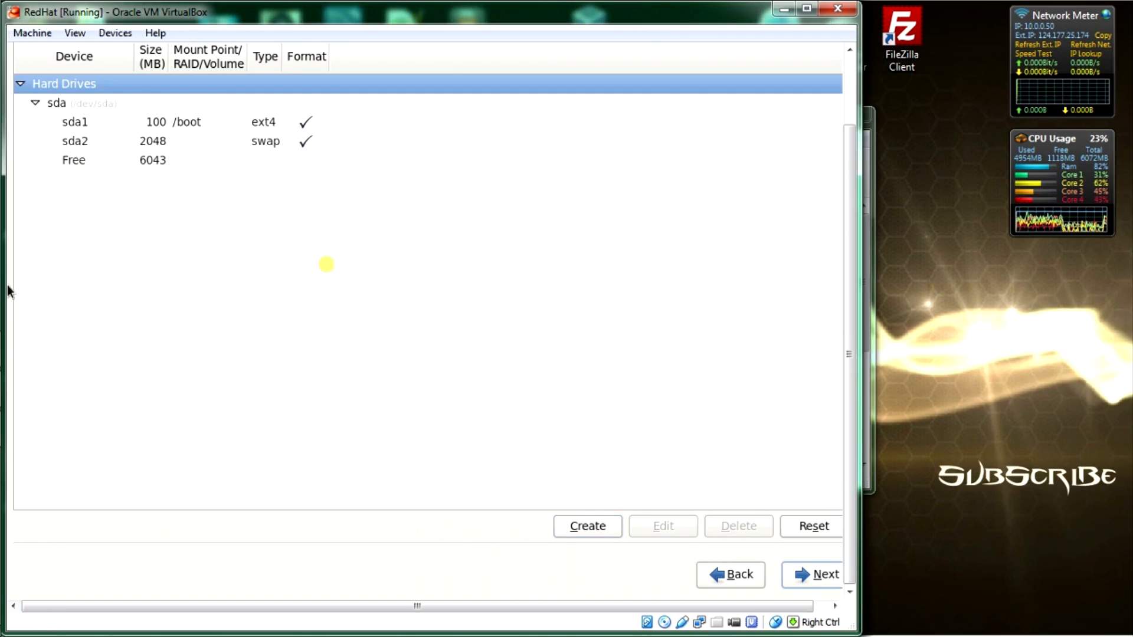
left_click(69, 167)
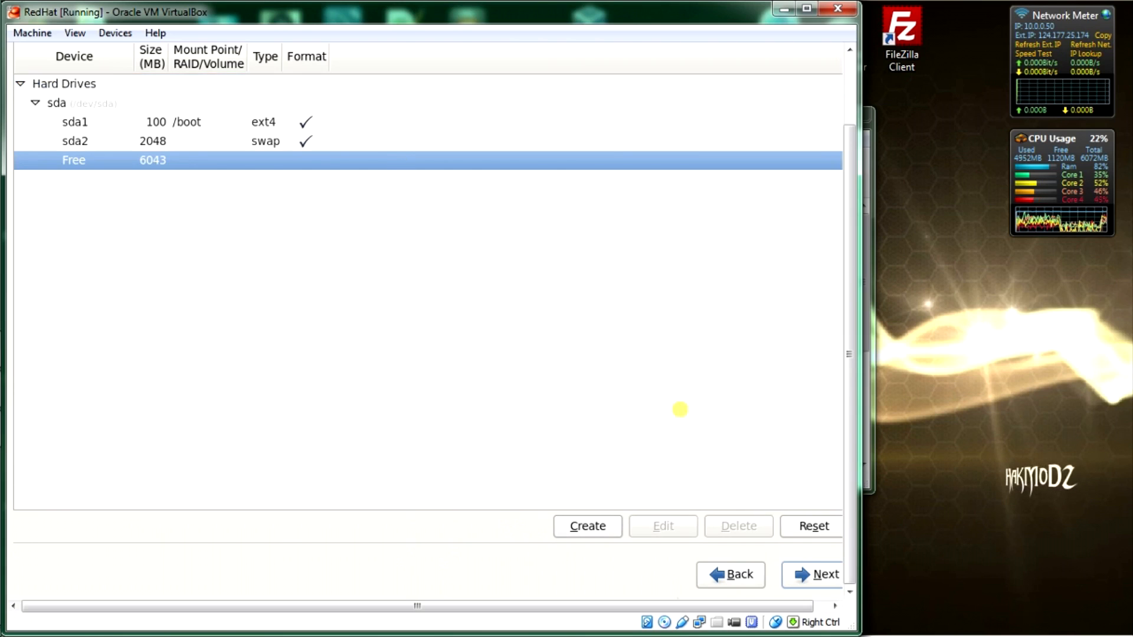
left_click(598, 527)
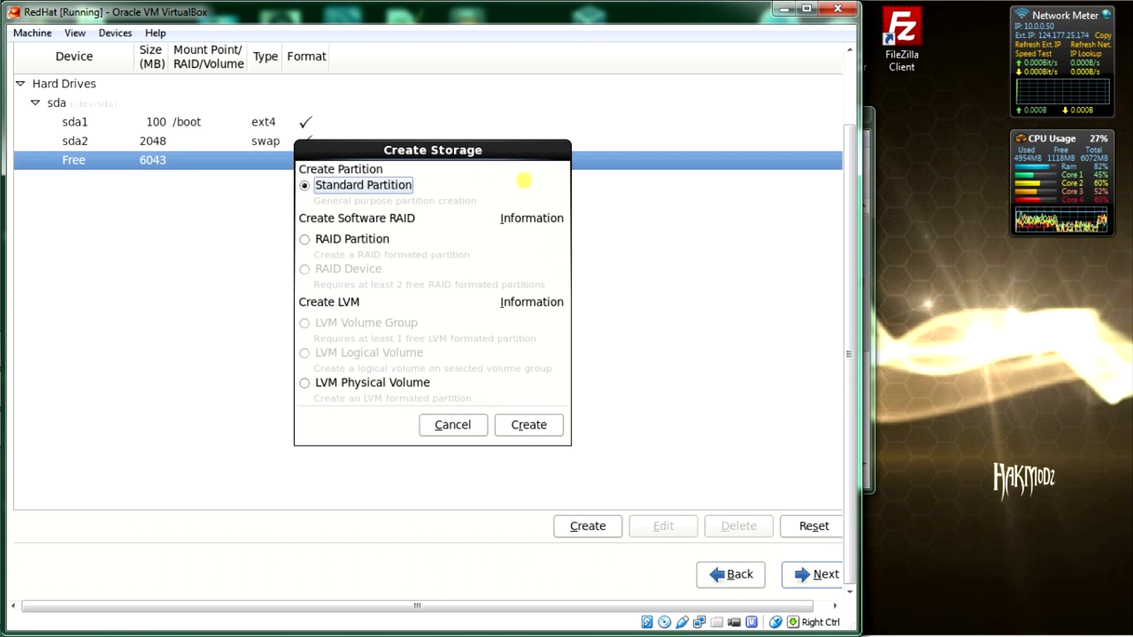
left_click(543, 426)
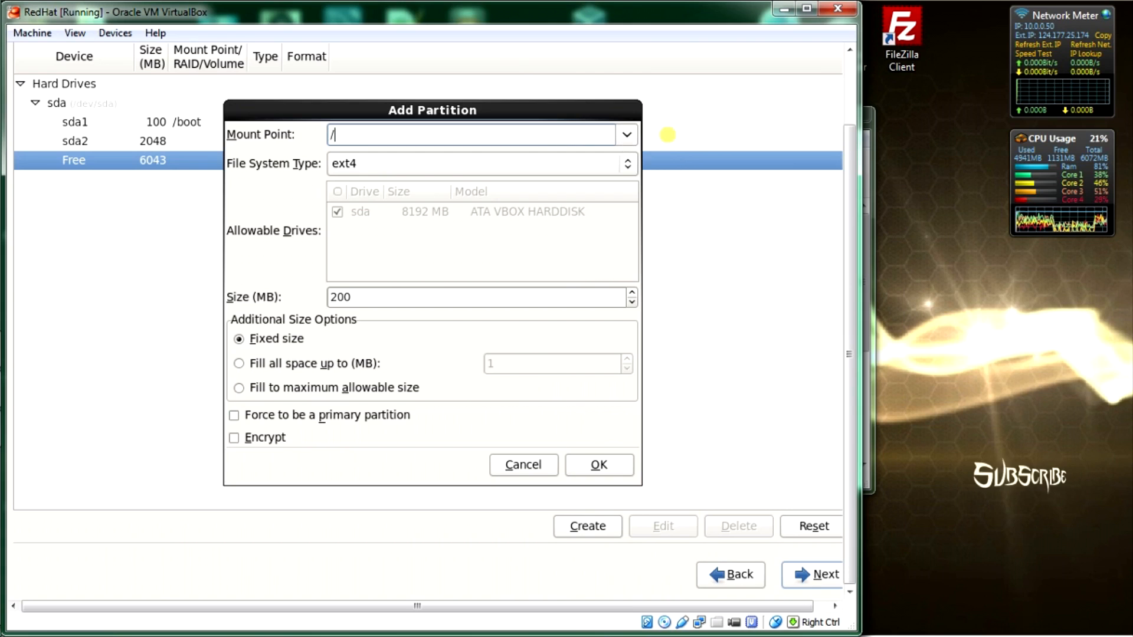
left_click(627, 135)
left_click(573, 158)
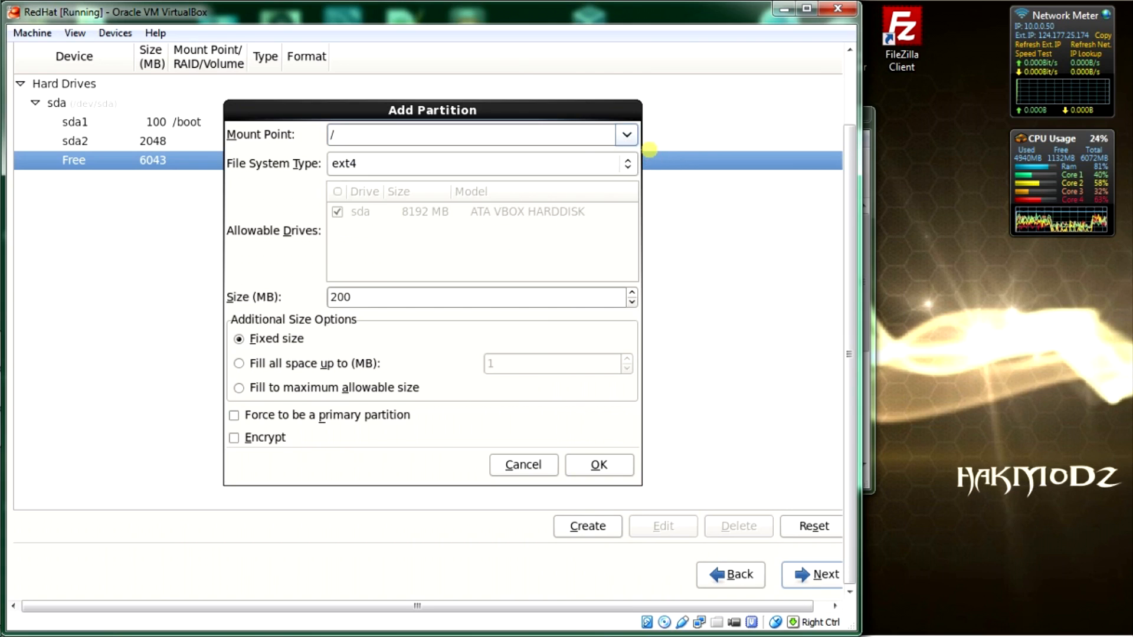
double_click(365, 296)
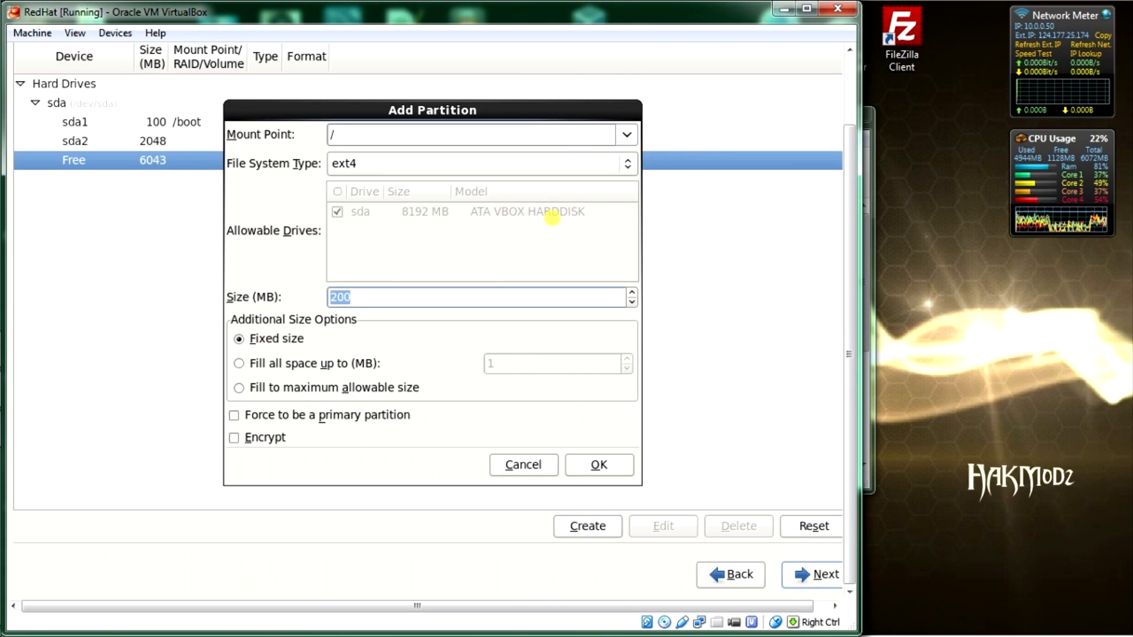
type("6043")
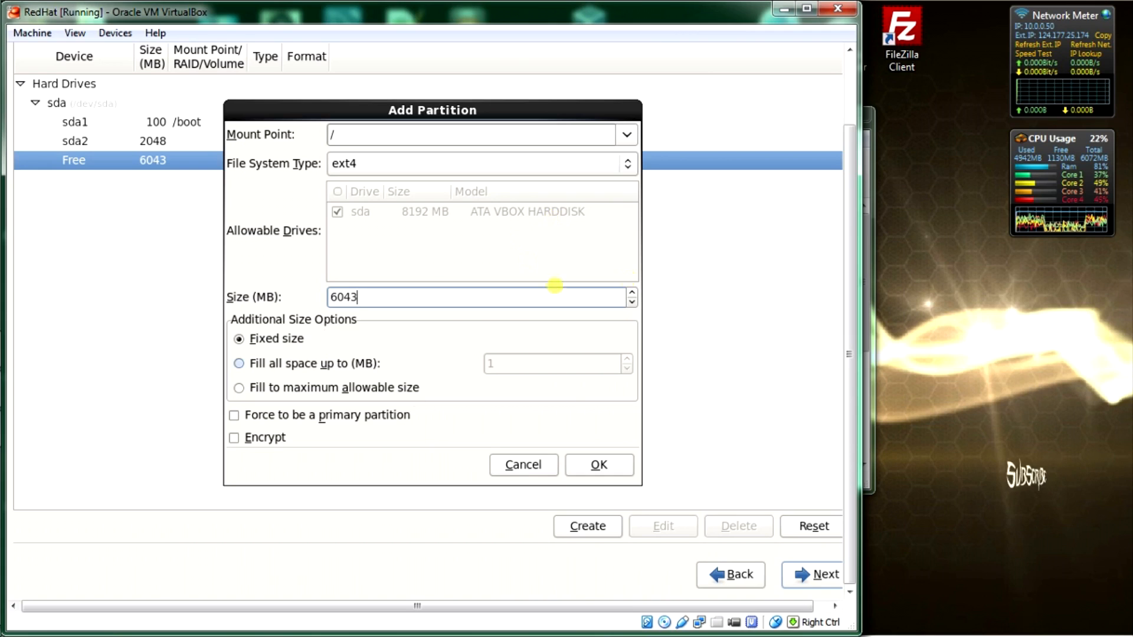
left_click(588, 465)
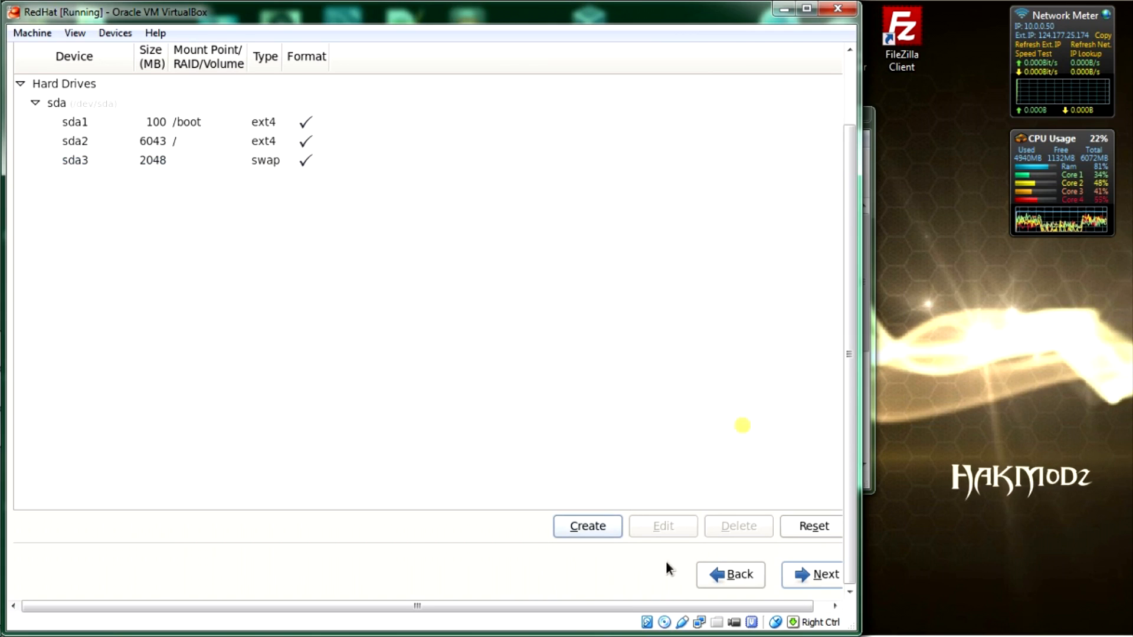
Step: Accept the partition layout, agree to format sda, and write the changes to disk
left_click(817, 573)
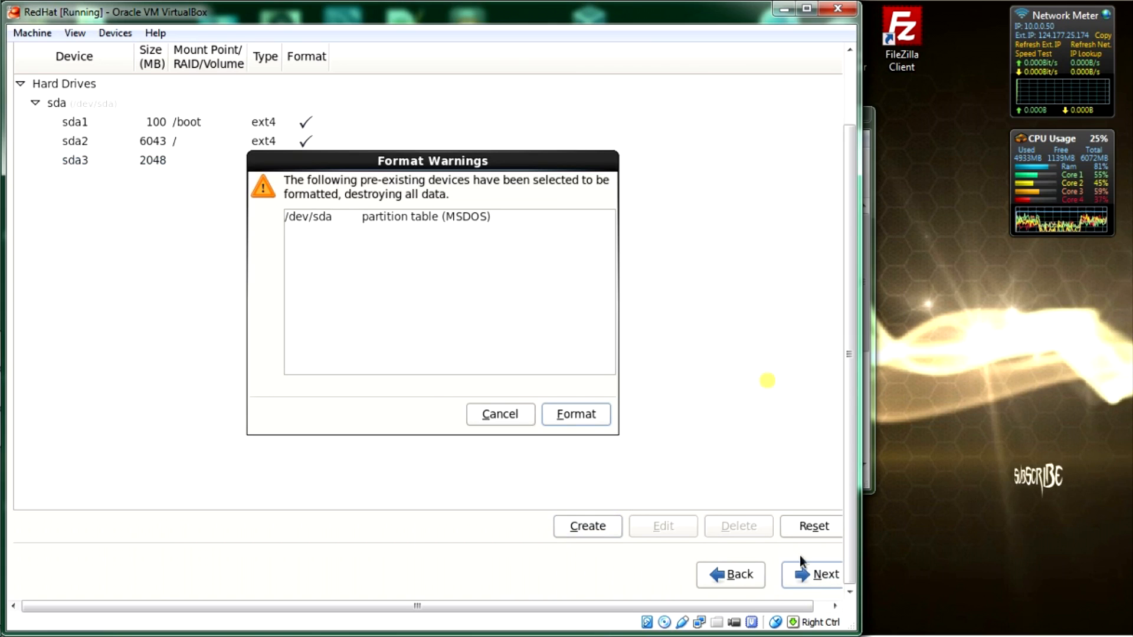
left_click(561, 414)
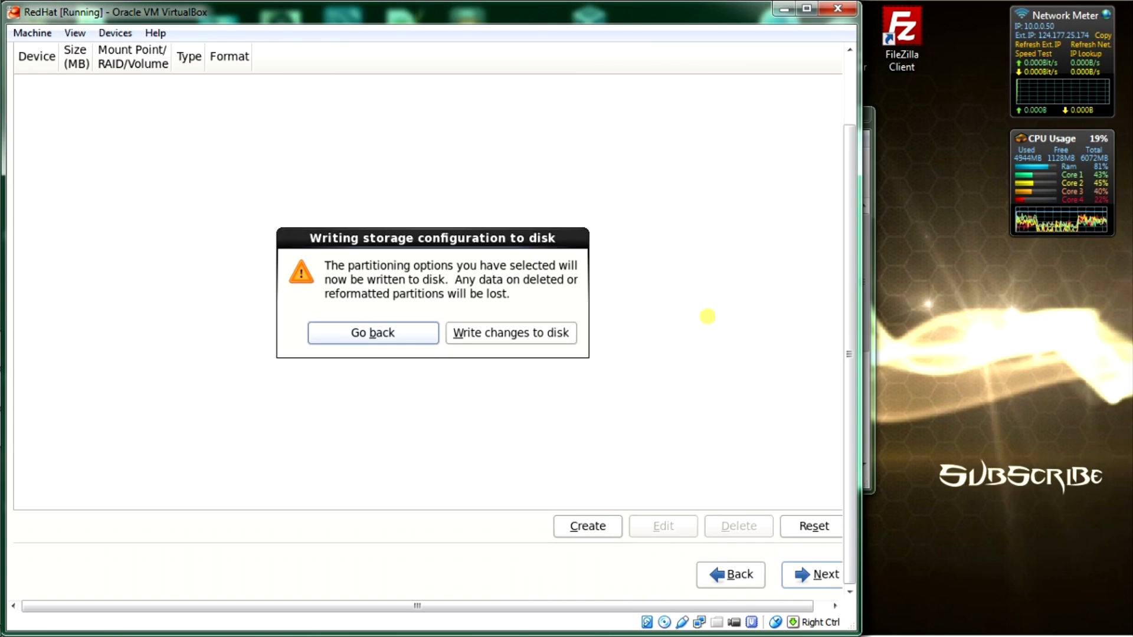
left_click(536, 337)
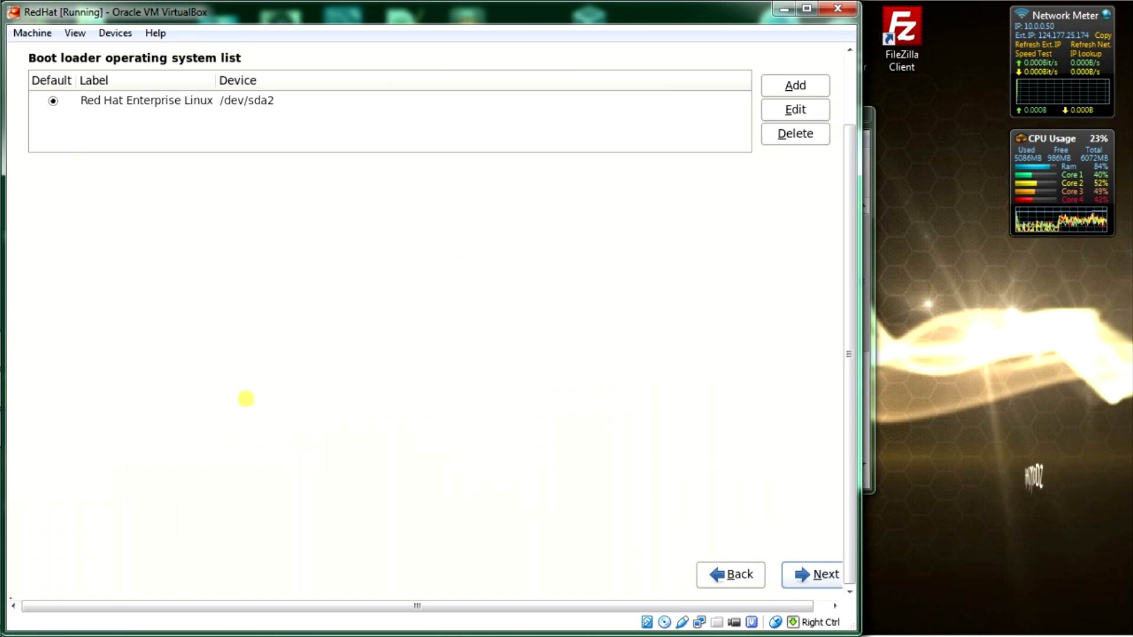
Step: Keep the default boot loader settings and install with the Desktop software set
mouse_move(5, 449)
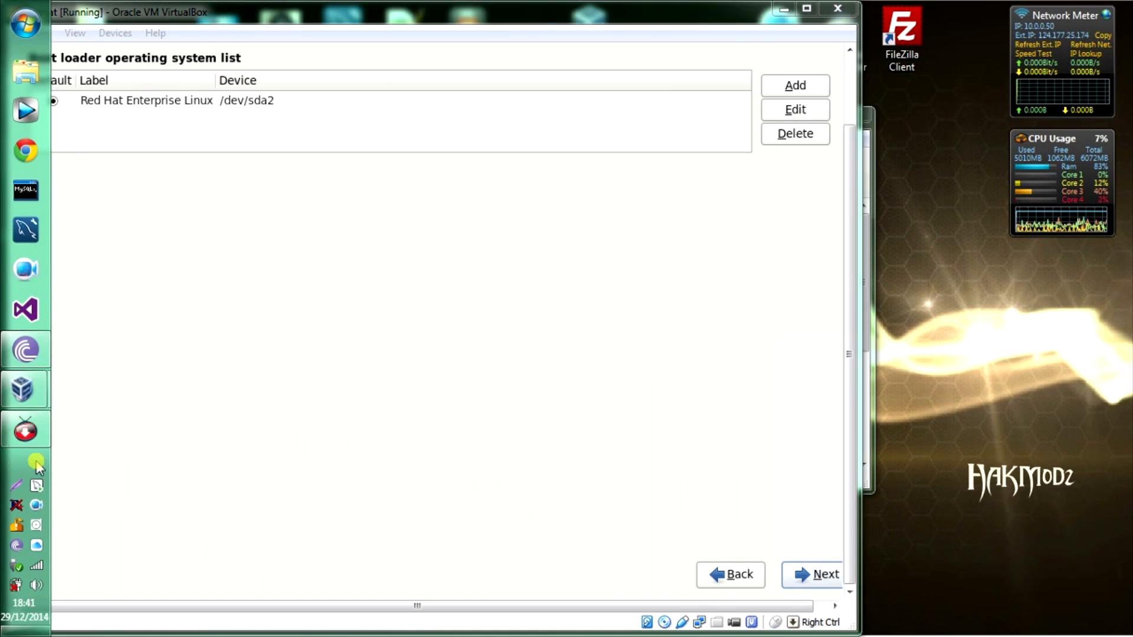
left_click(217, 466)
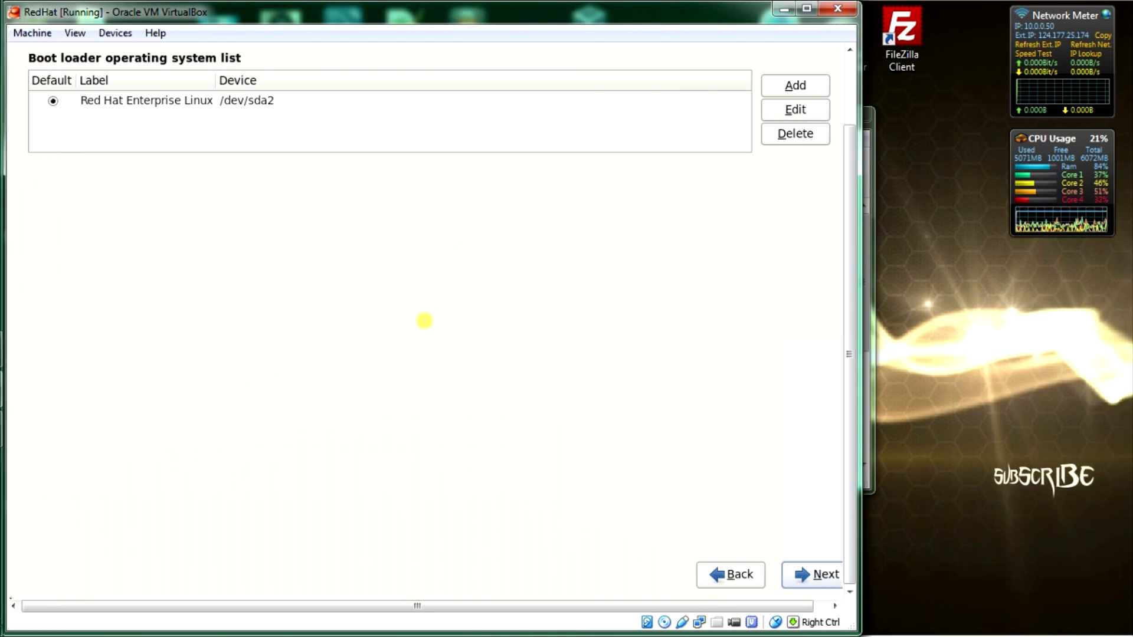
left_click(805, 572)
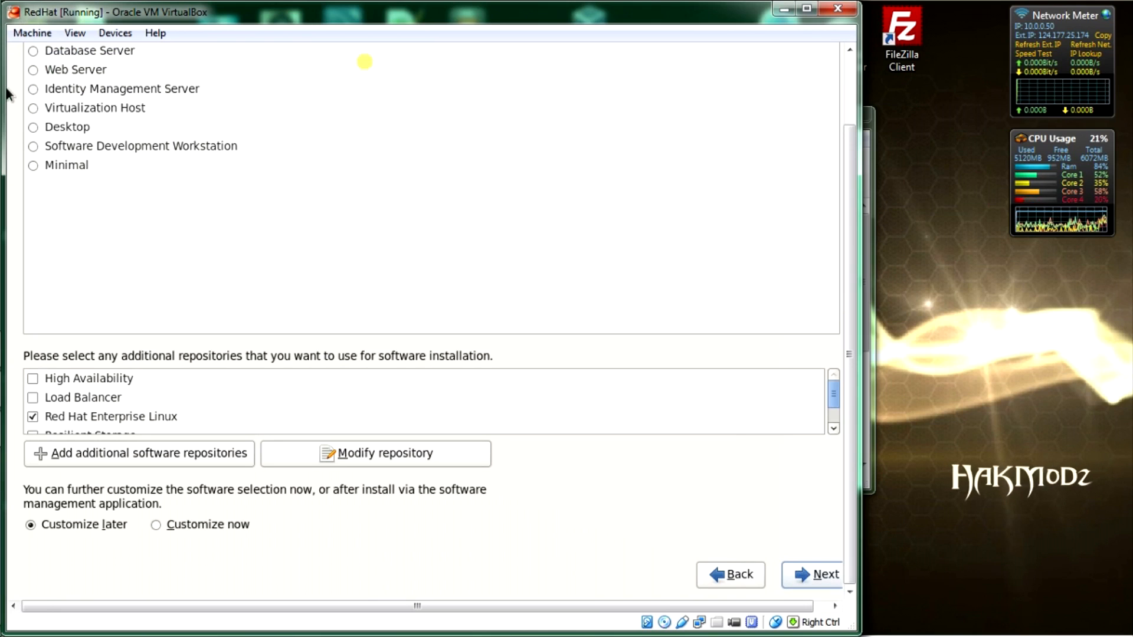
left_click(33, 128)
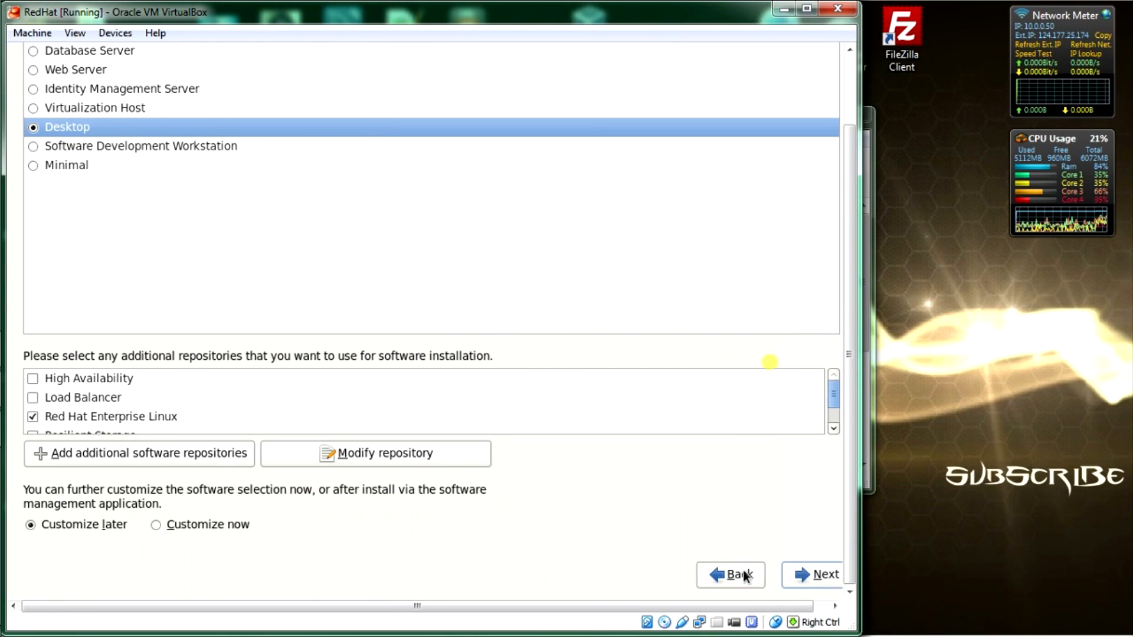
left_click(818, 578)
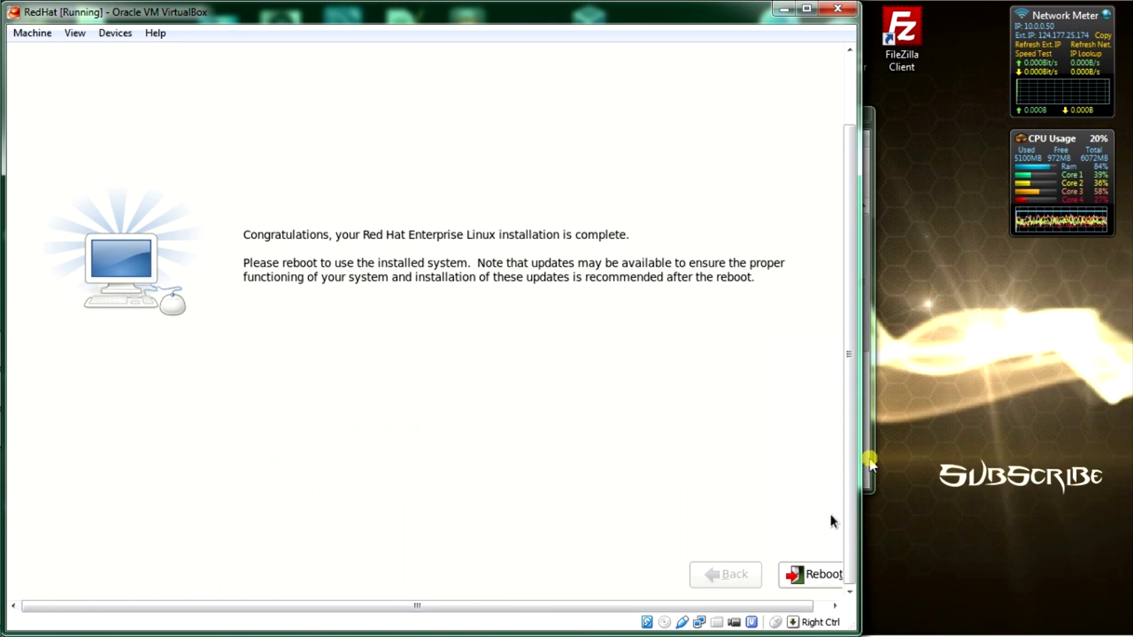
Step: Reboot the guest from the installation-complete screen into the installed system
left_click(869, 462)
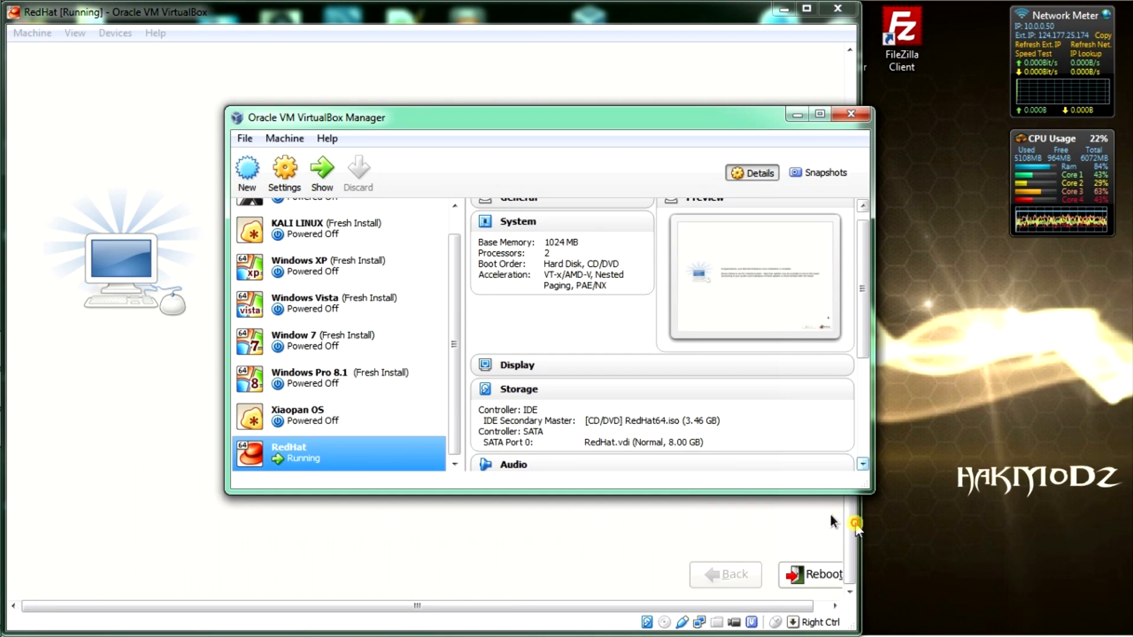
left_click(817, 578)
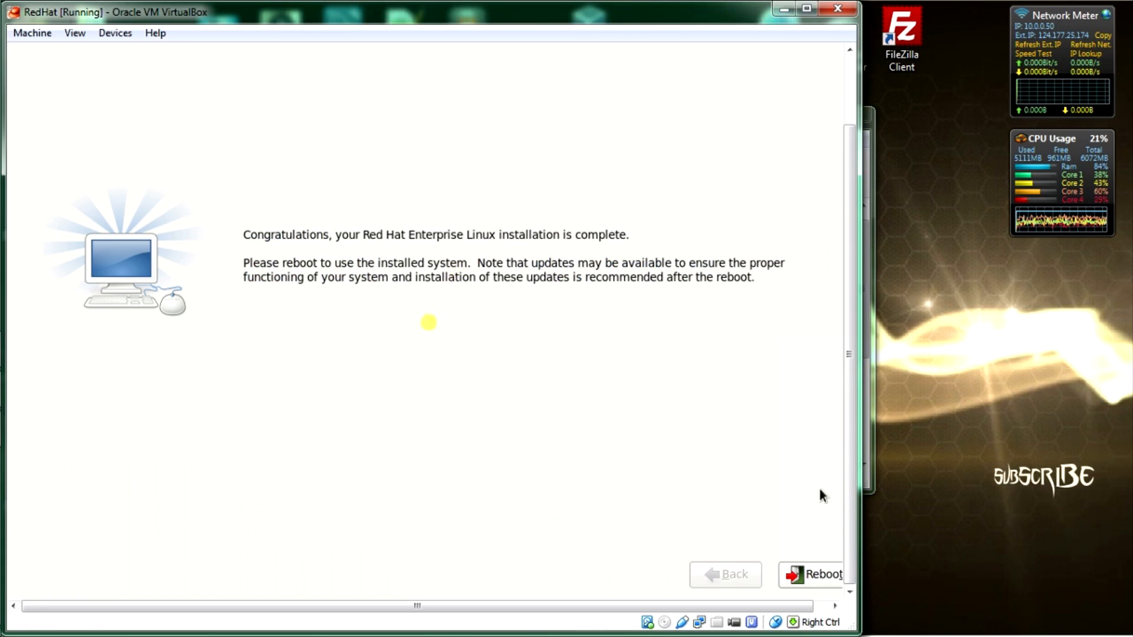
left_click(813, 579)
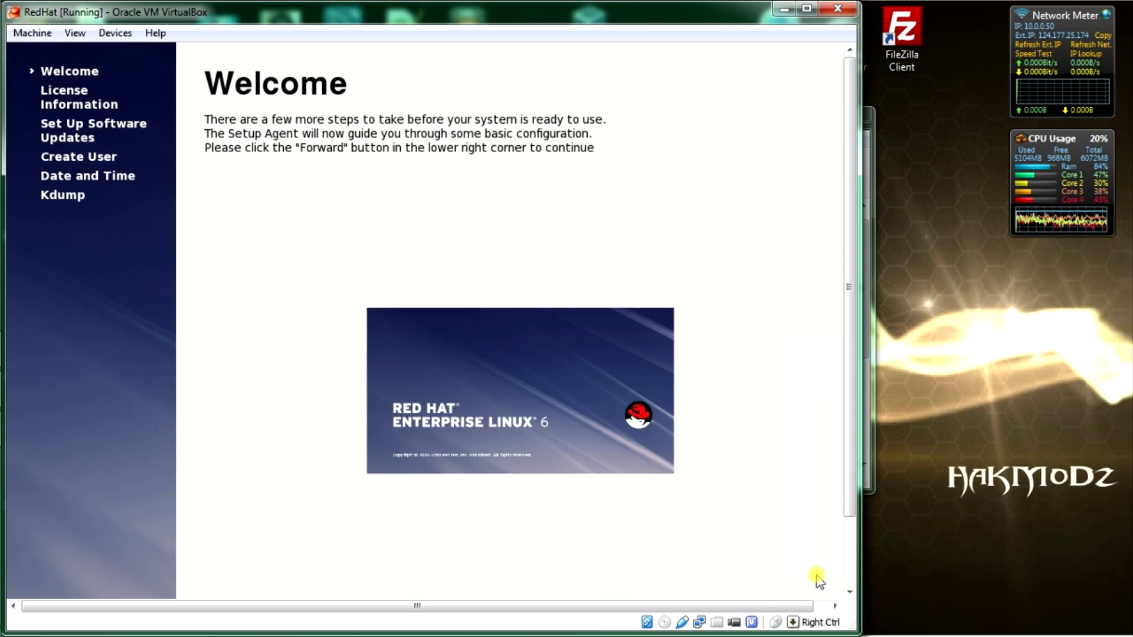
Step: Pass the Welcome page and agree to the License Agreement to reach Set Up Software Updates
left_click_drag(854, 503, 854, 571)
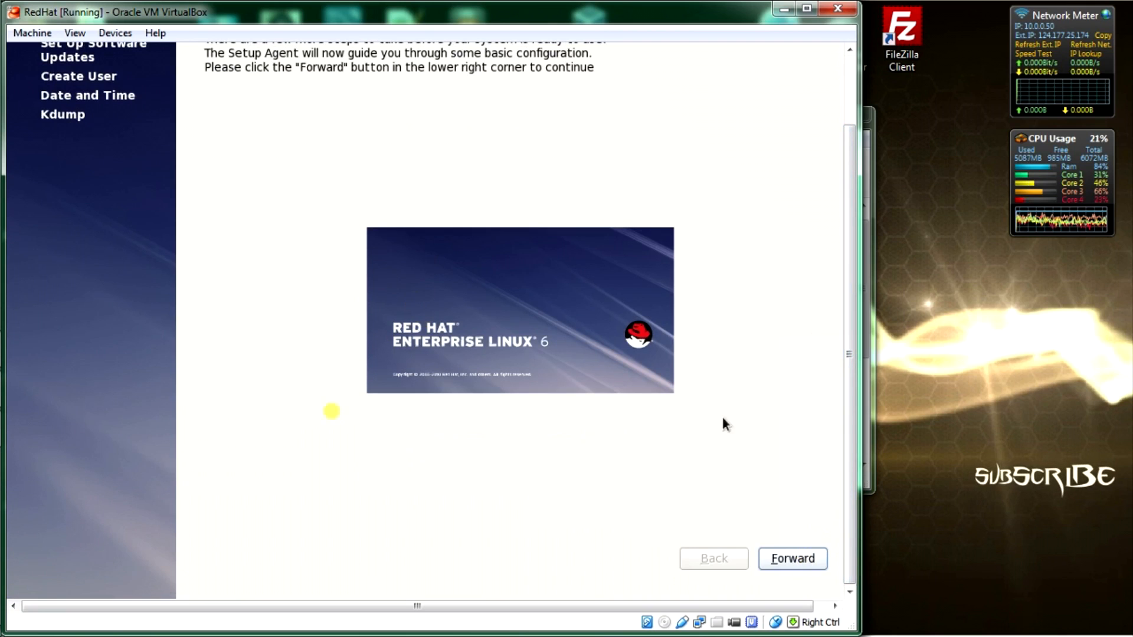
left_click(782, 553)
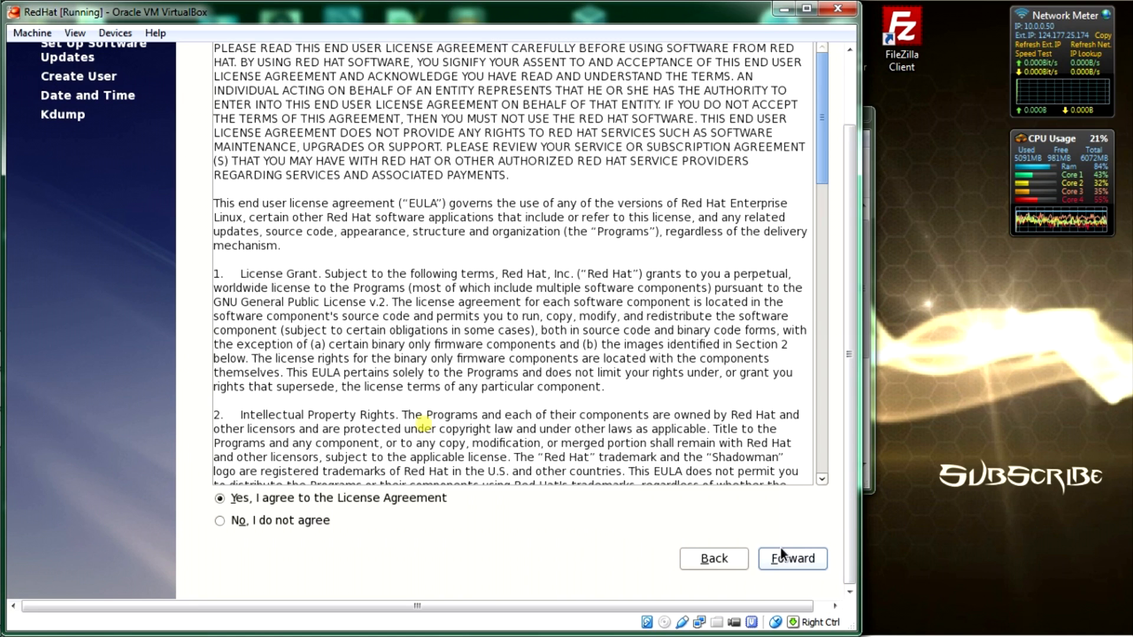
left_click(371, 497)
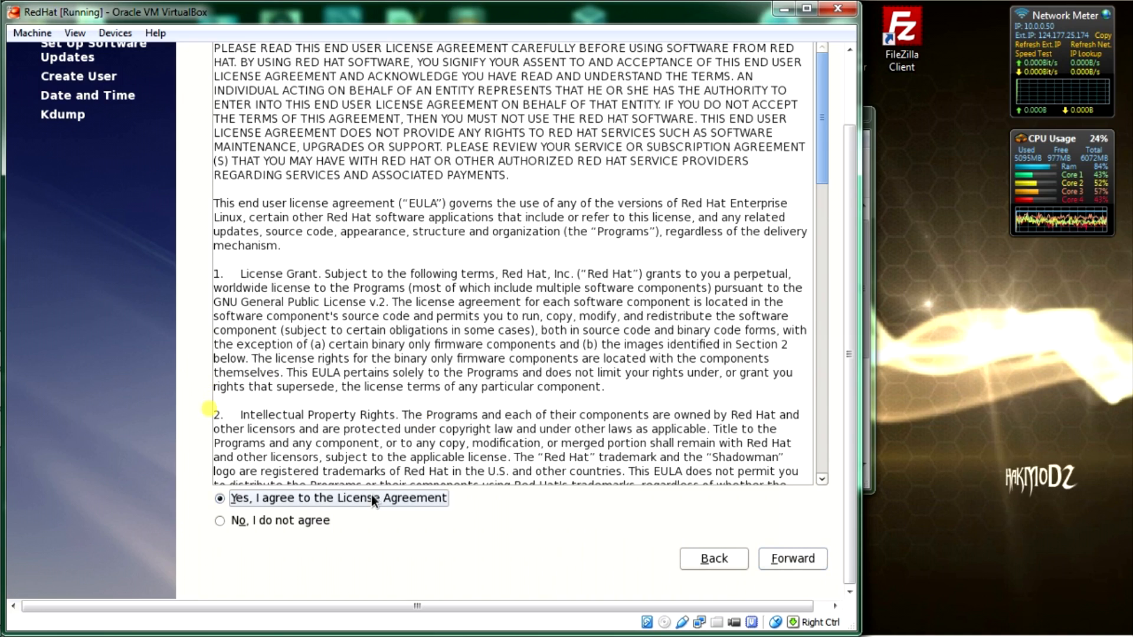
left_click(795, 561)
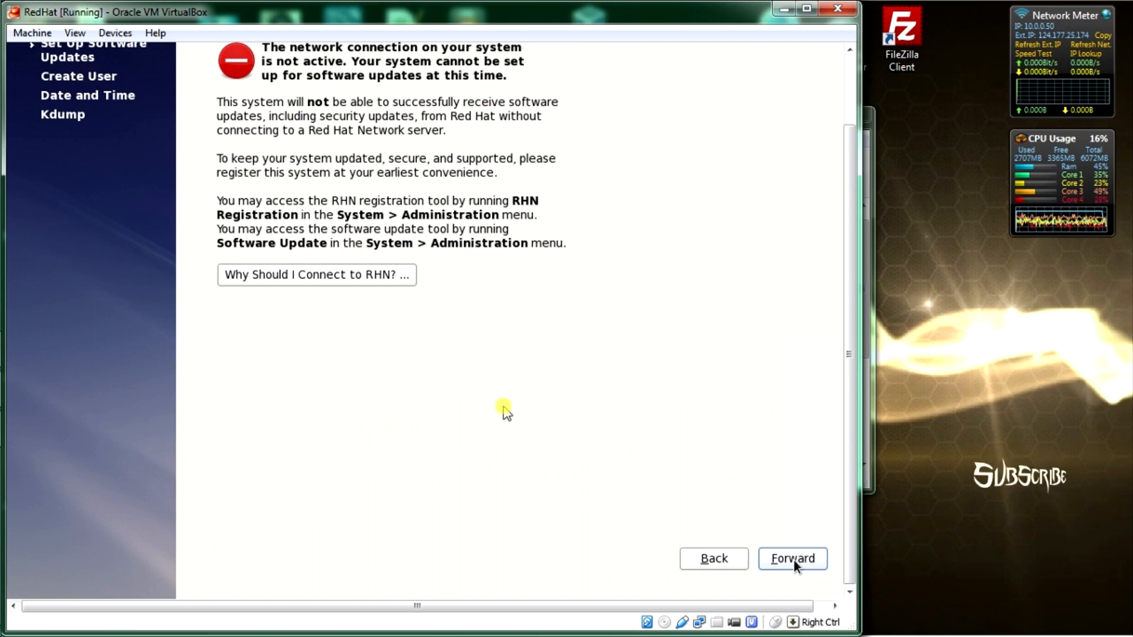
mouse_move(7, 428)
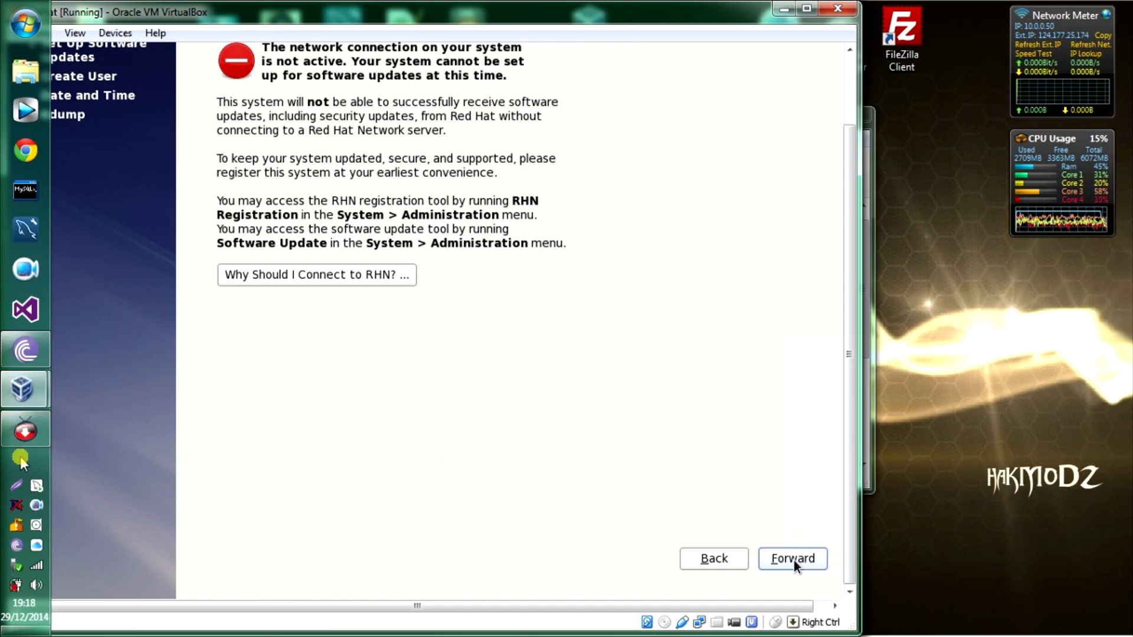
left_click(20, 458)
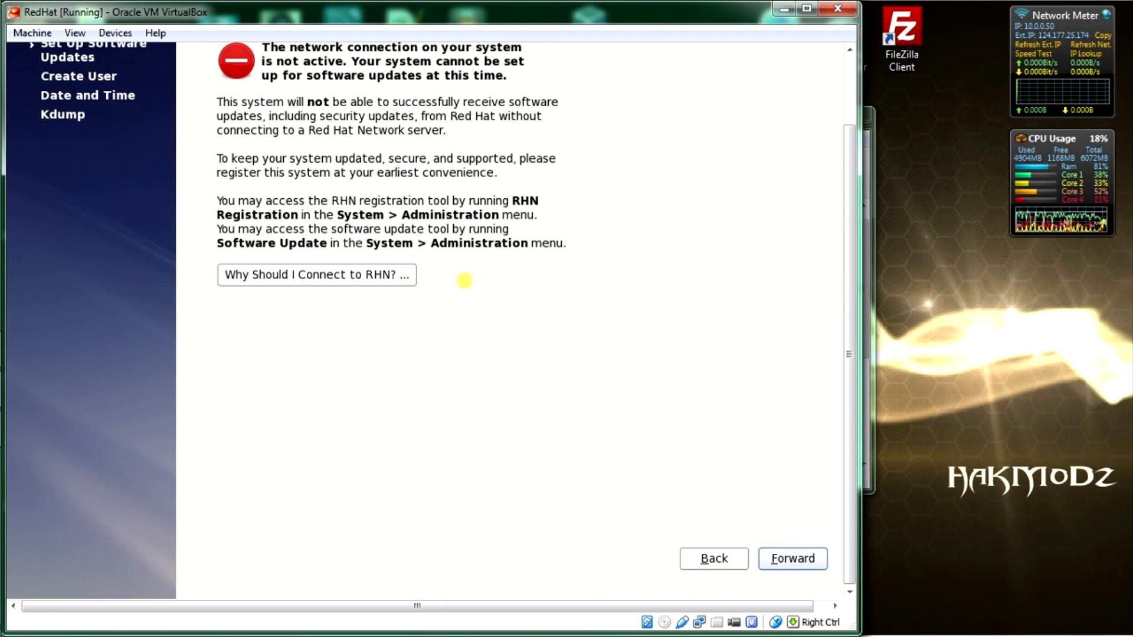
Step: Move on to Create User and enter the new account's username
left_click(794, 561)
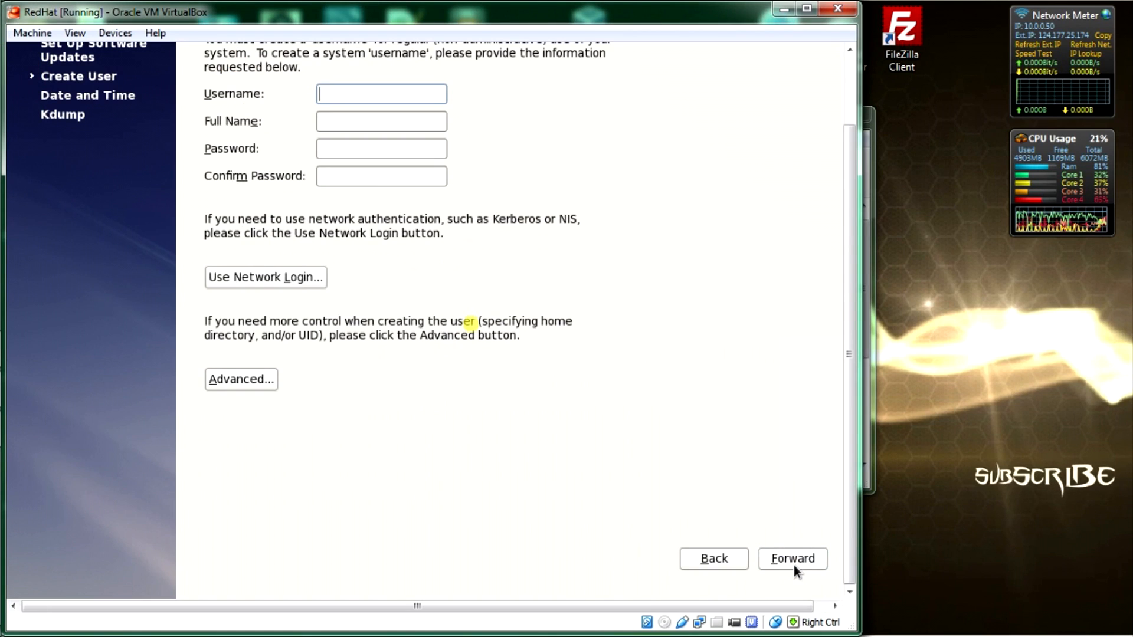
type("HaKDM")
type("on")
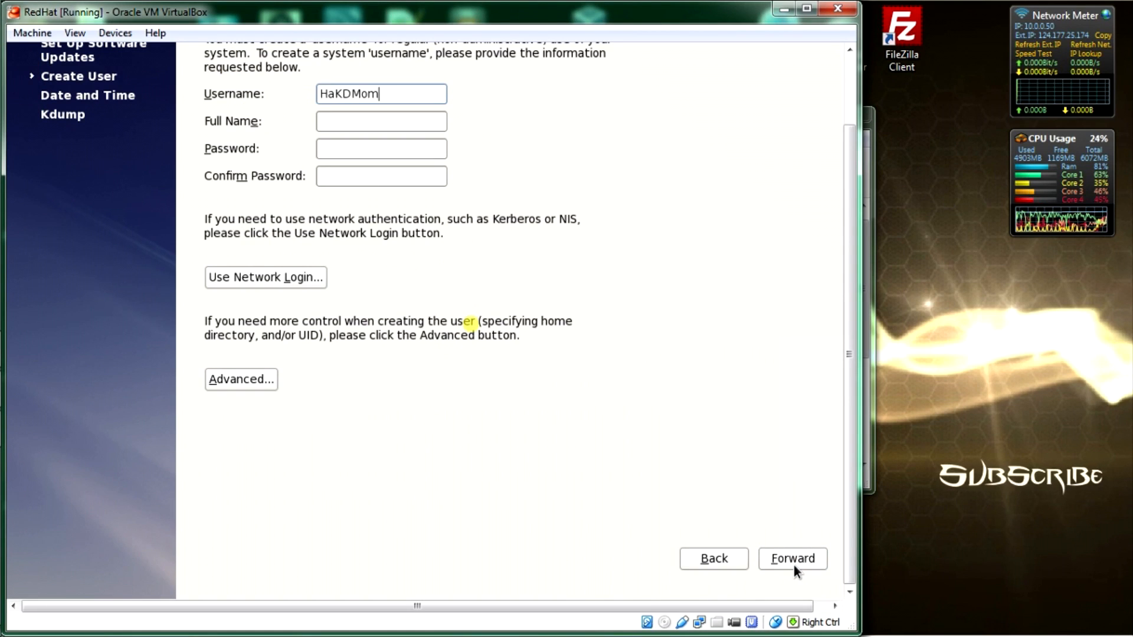
key("BackSpace")
type("Dz")
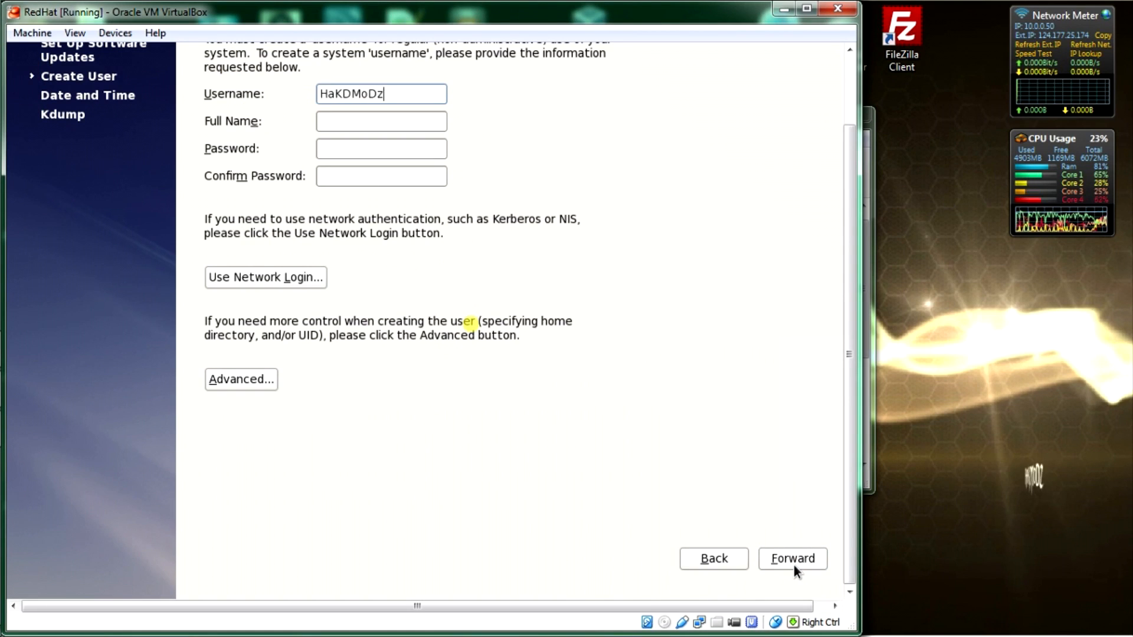
key("Tab")
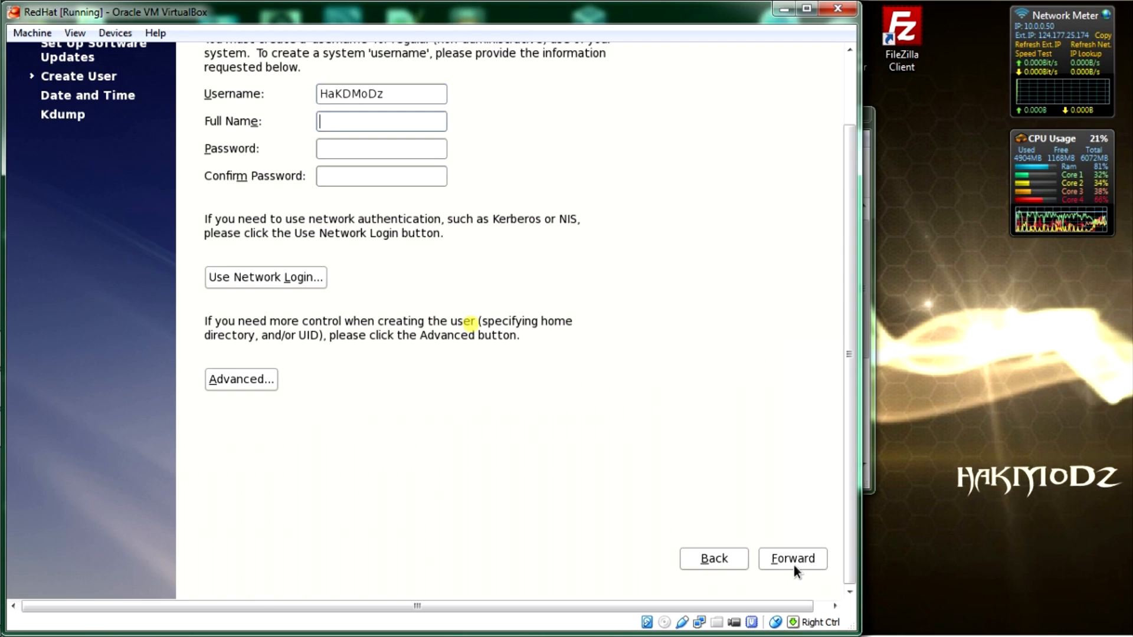
Step: Fill in the user's full name, submit, and dismiss the missing-password error
type("Ha")
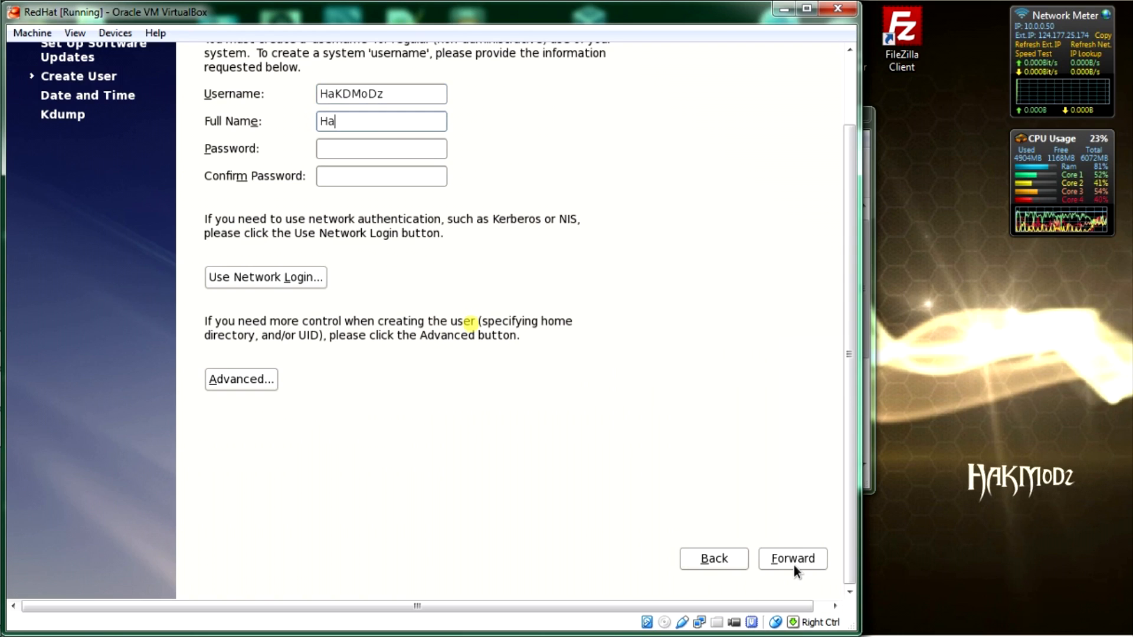
type("KDmo")
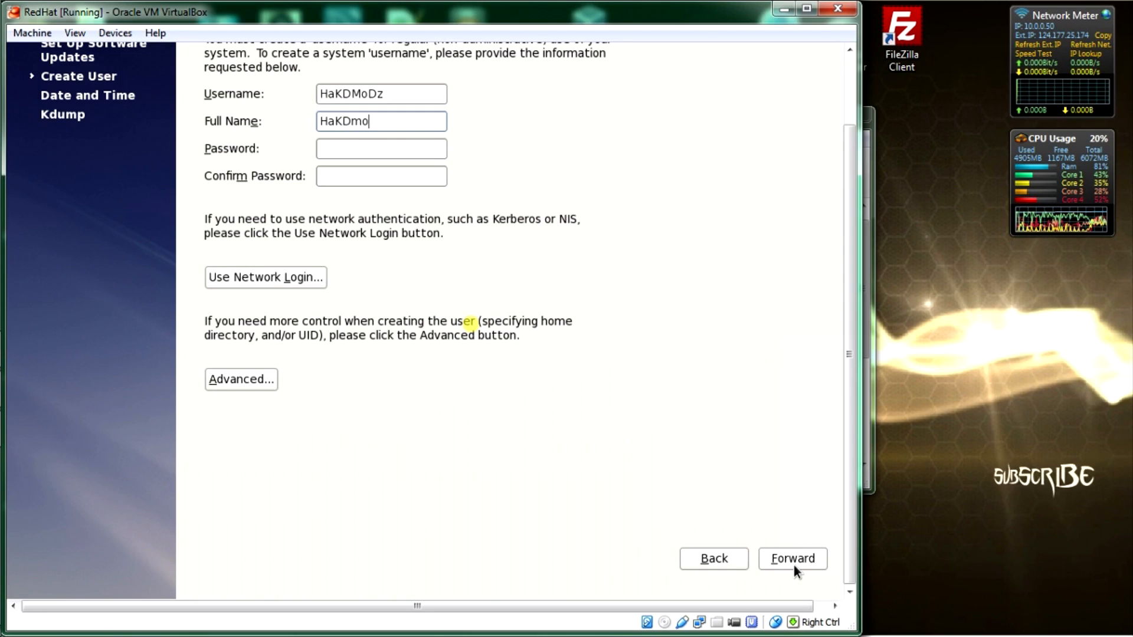
key("BackSpace")
key("BackSpace")
type("MoDz")
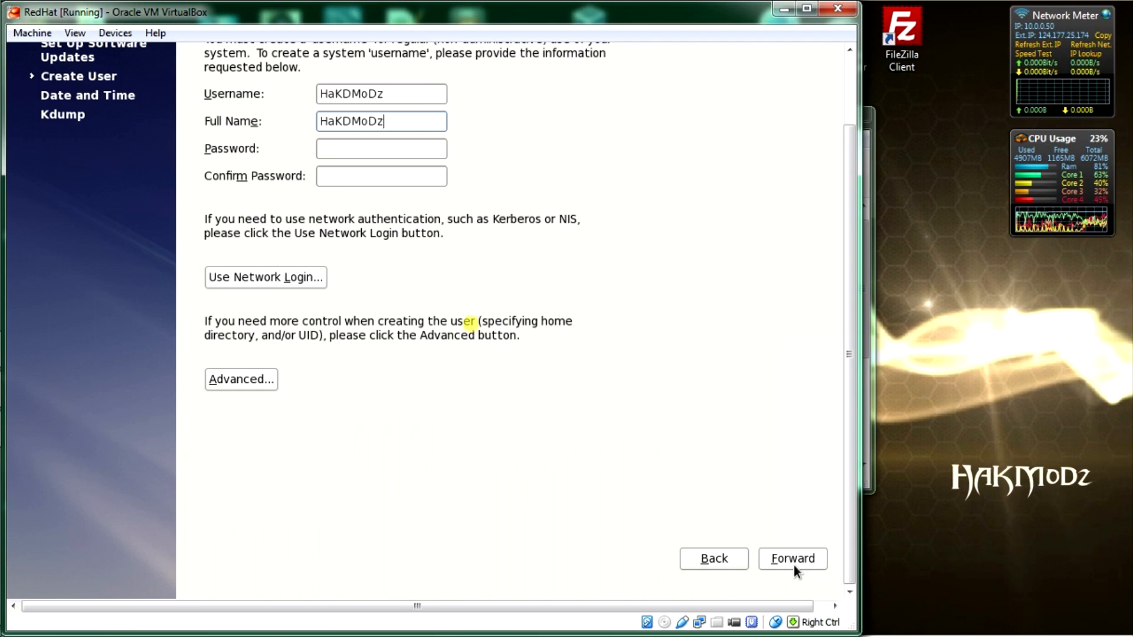
key("BackSpace")
key("BackSpace")
key("BackSpace")
key("BackSpace")
key("BackSpace")
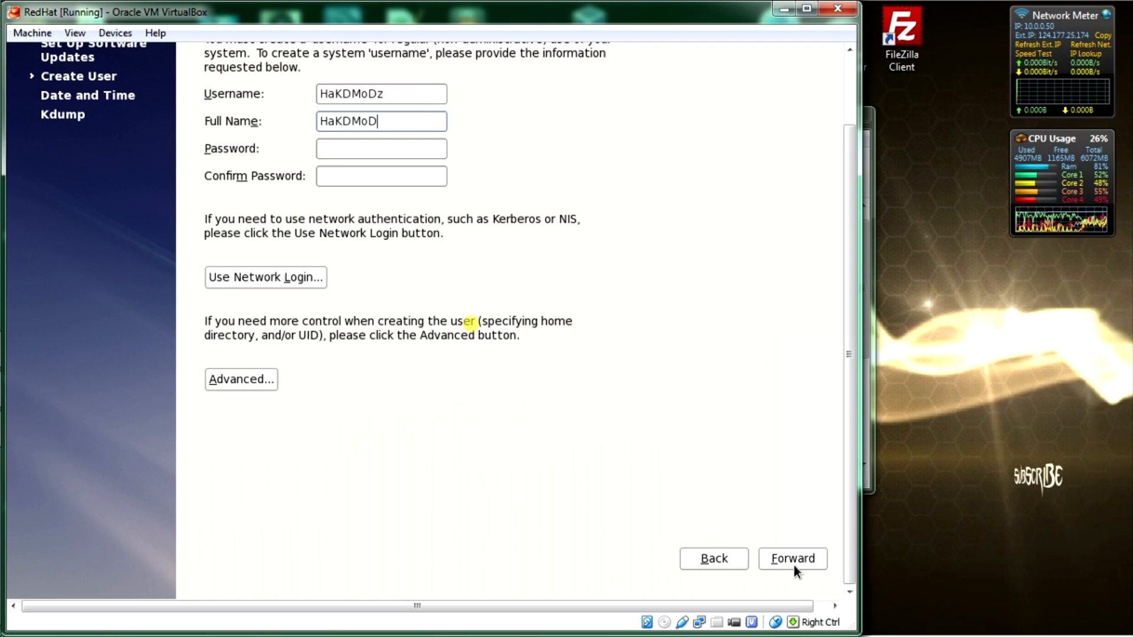
key("BackSpace")
key("BackSpace")
key("BackSpace")
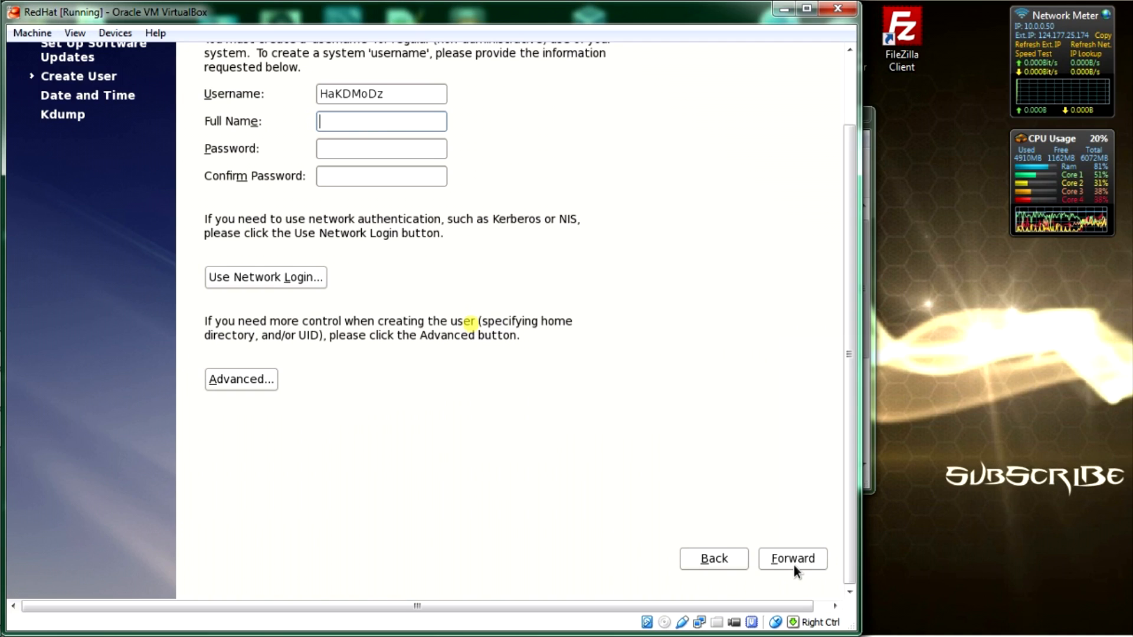
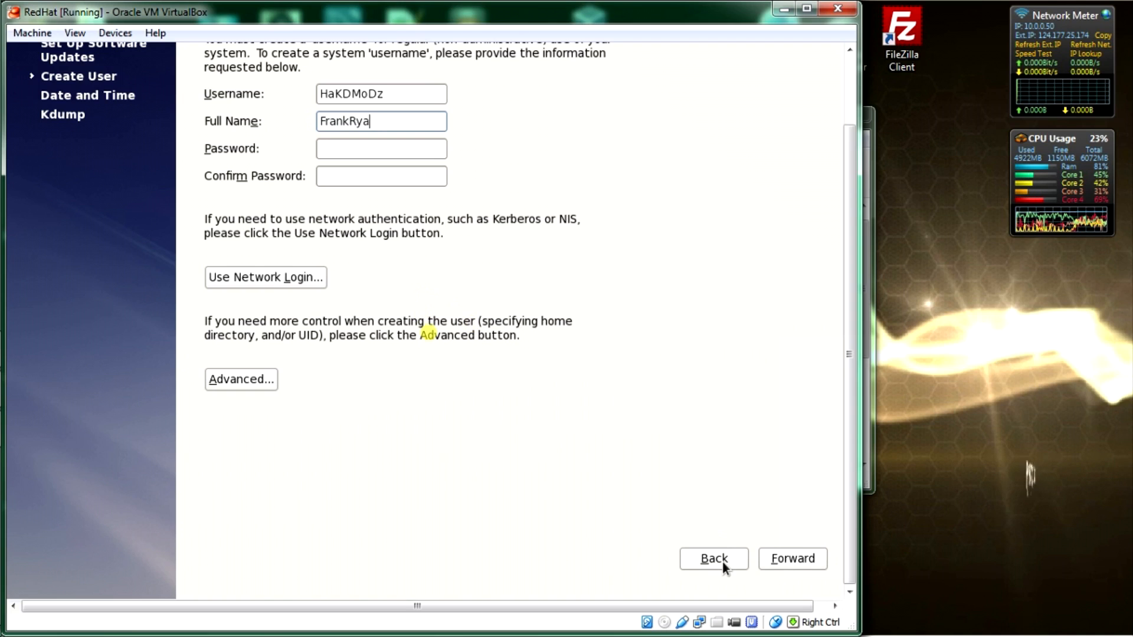
type("Ha")
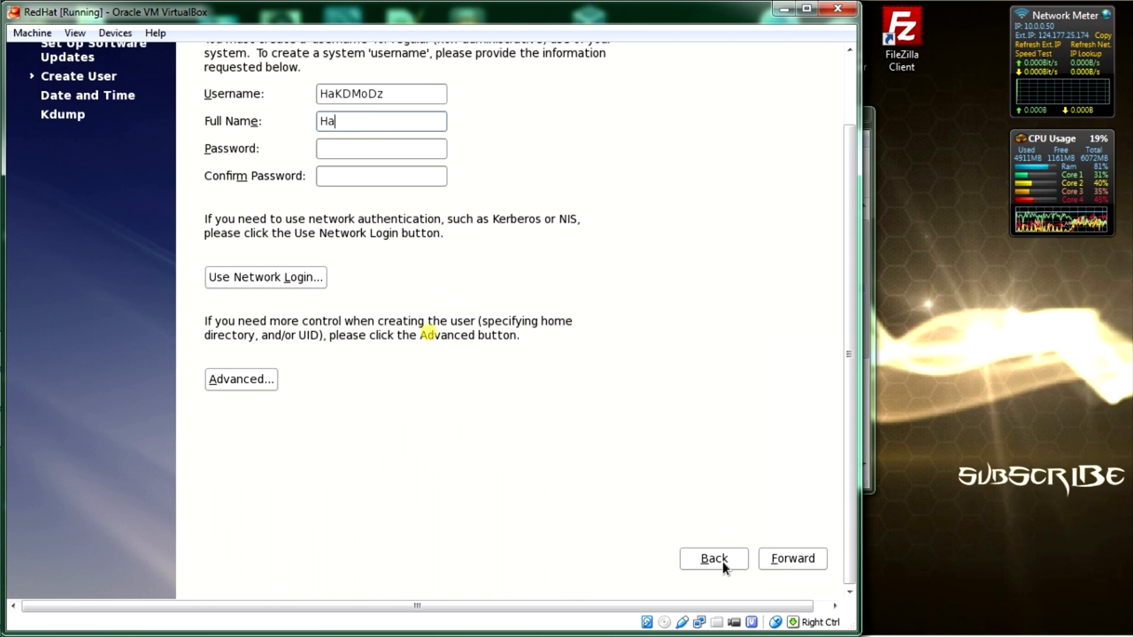
type("KDMoDz")
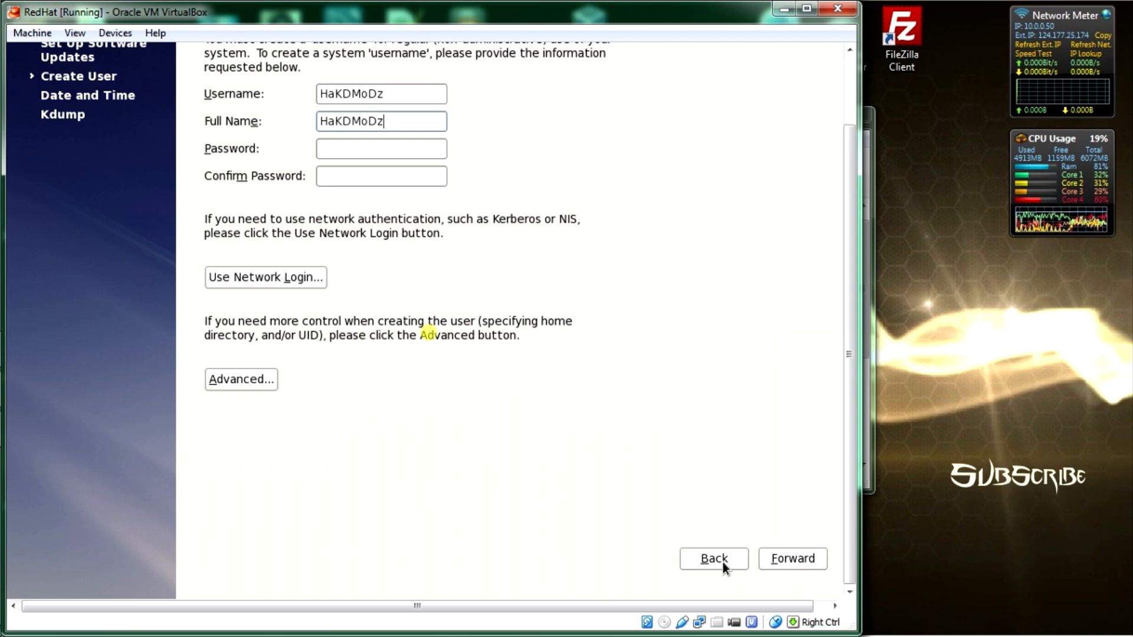
left_click(779, 559)
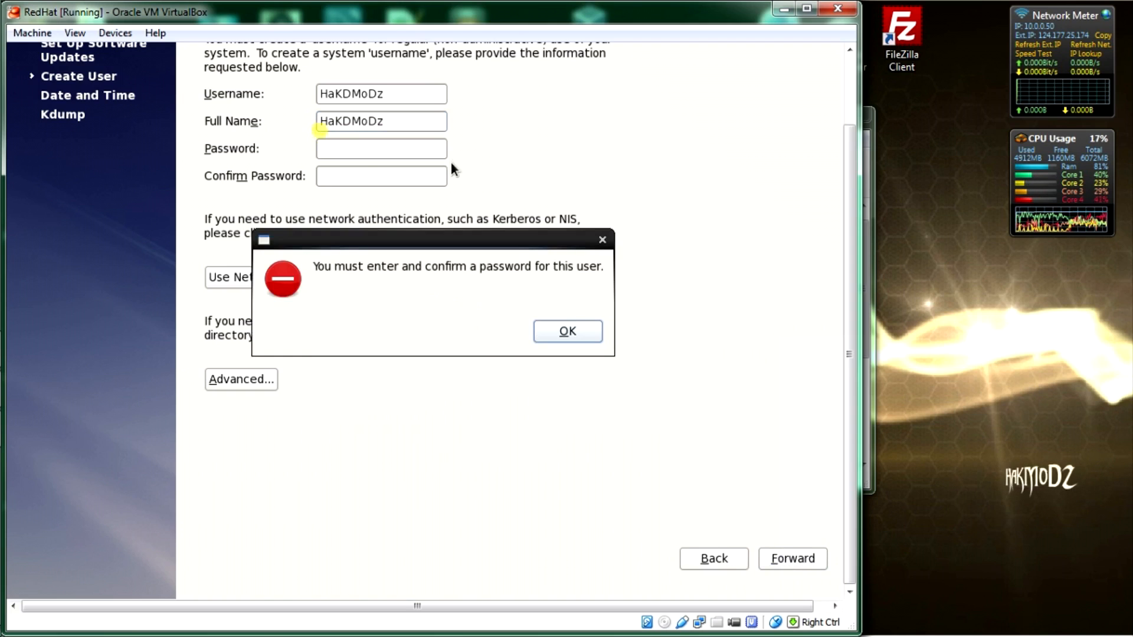
left_click(569, 329)
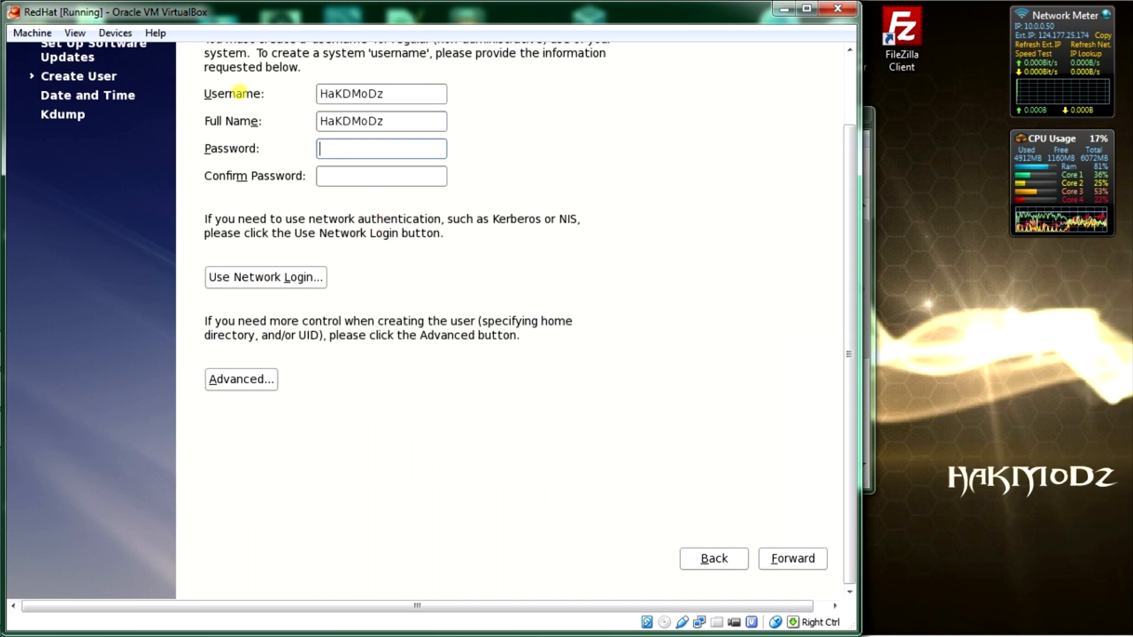
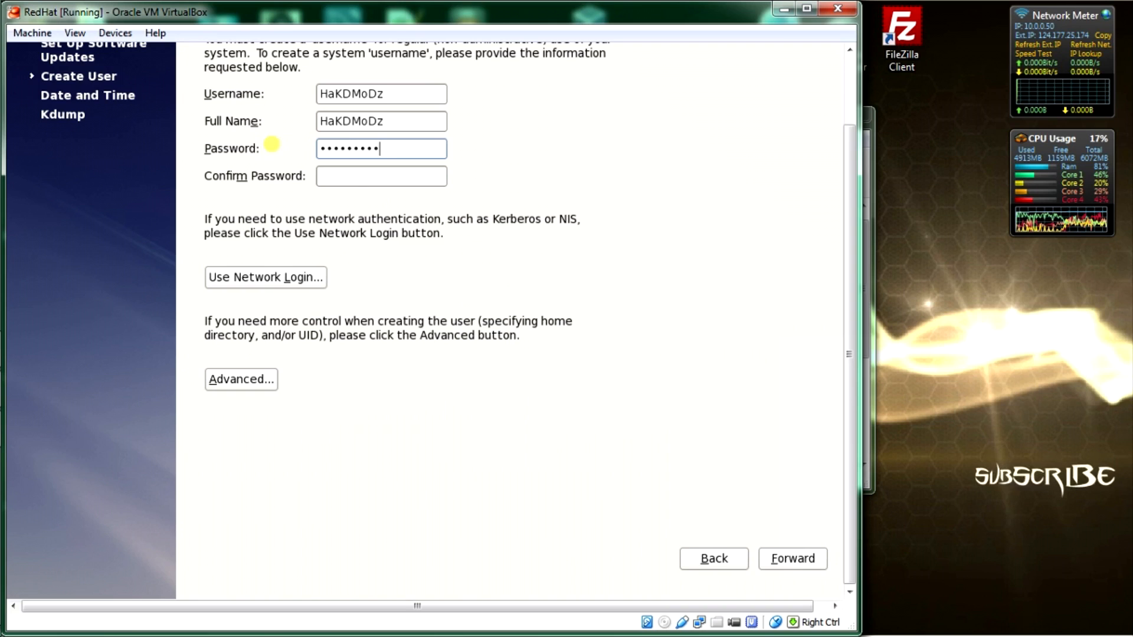
Step: Enter and confirm the account password, then submit the user account
key("Tab")
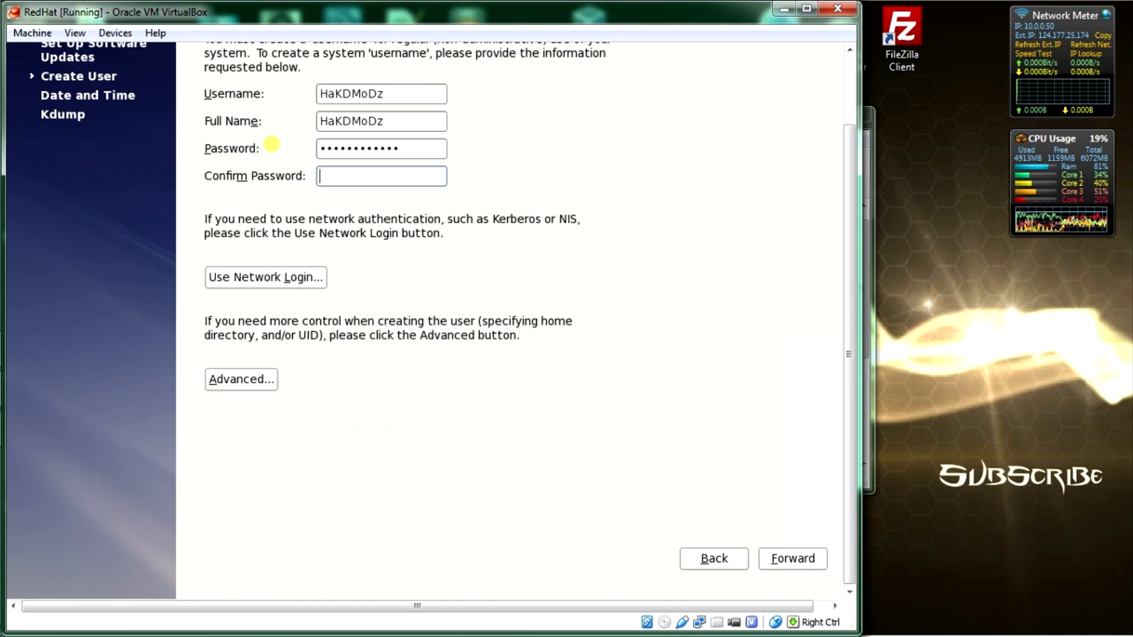
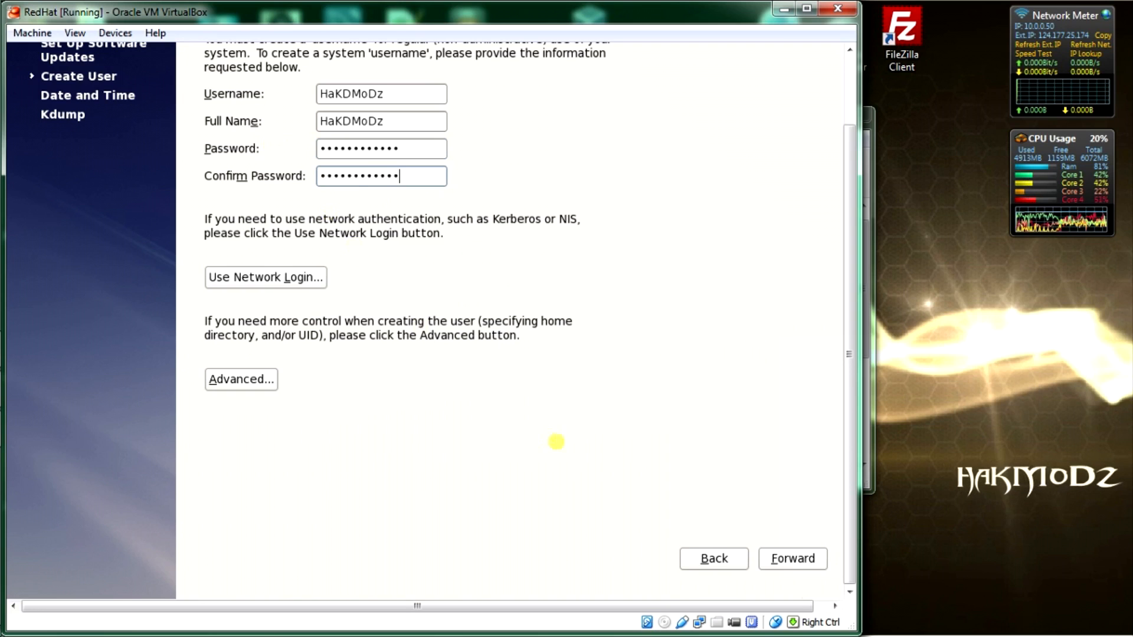
left_click(804, 565)
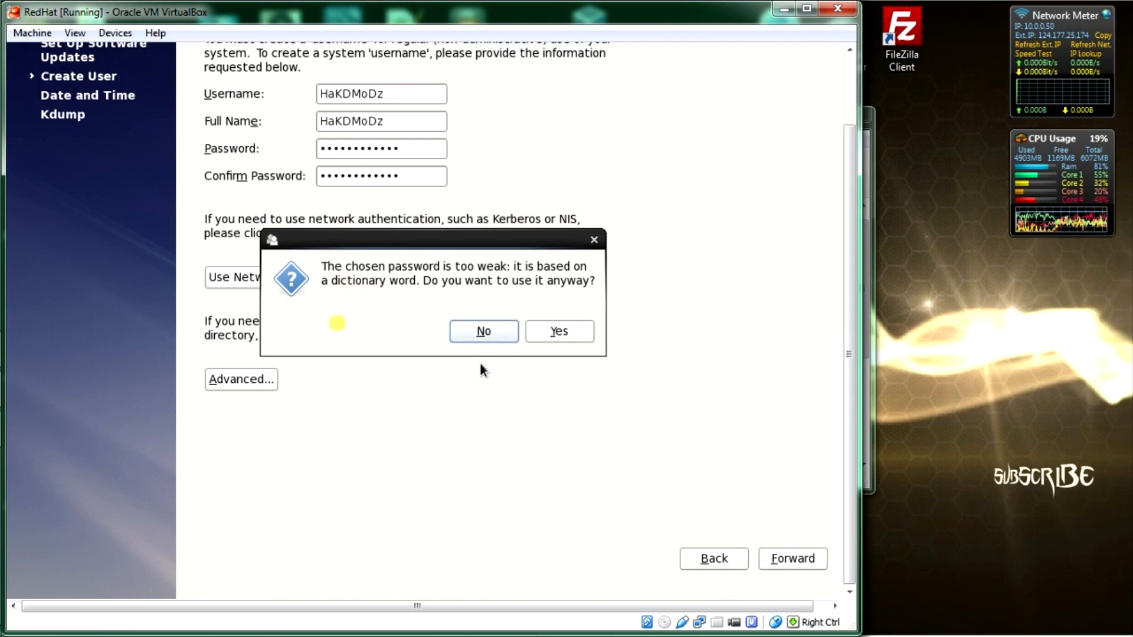
Step: Keep the weak password, accept the date and time, and finish setup with kdump disabled
left_click(548, 330)
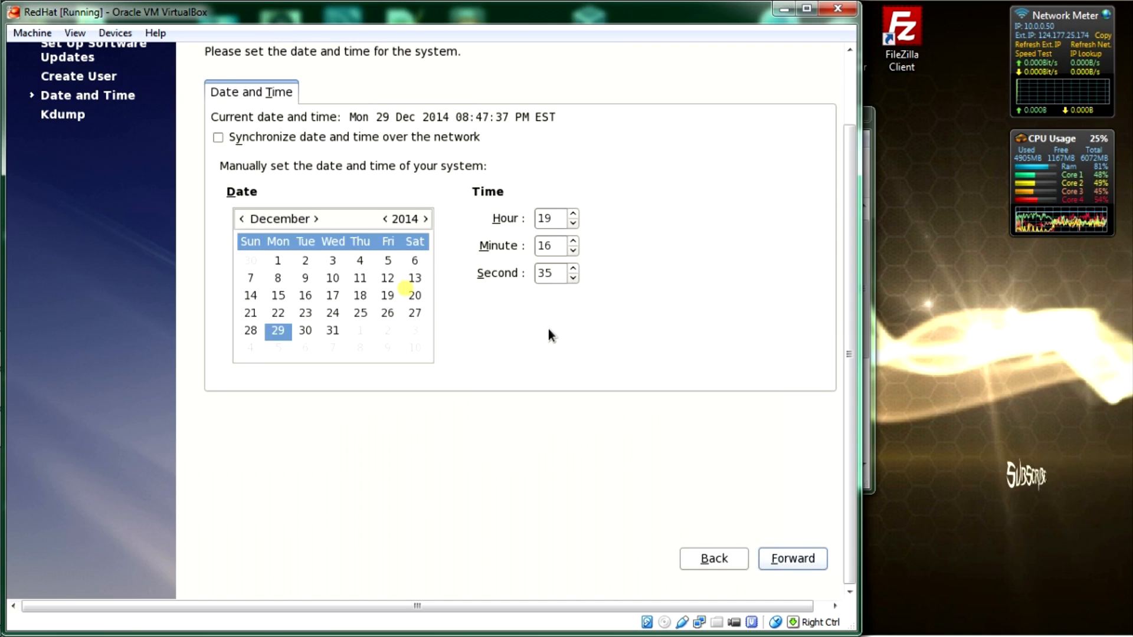
left_click(774, 561)
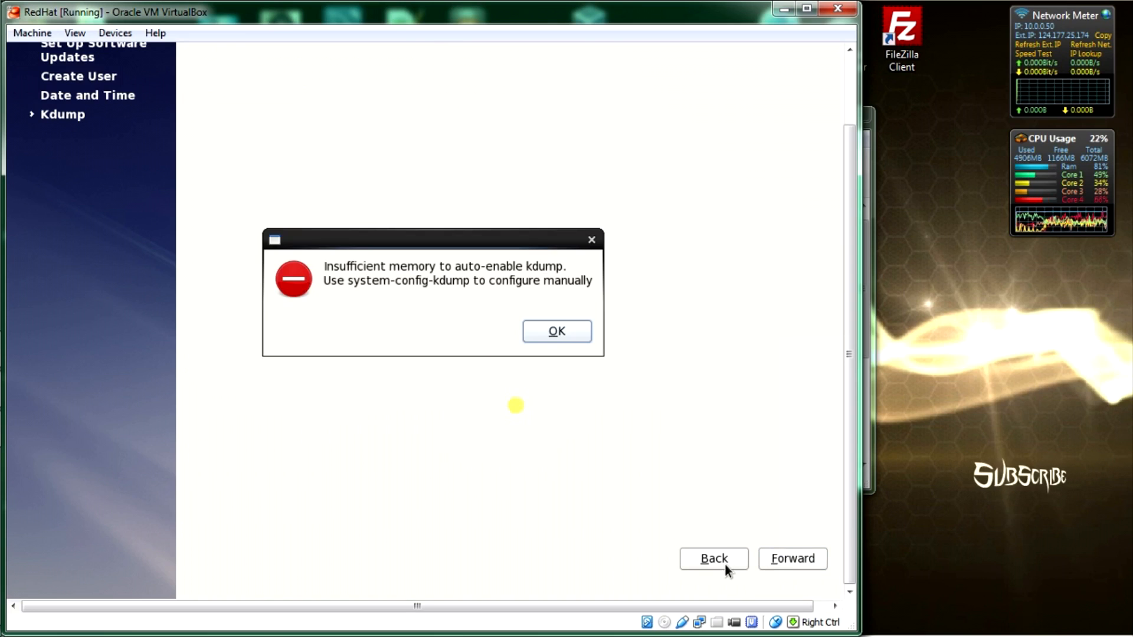
left_click(813, 557)
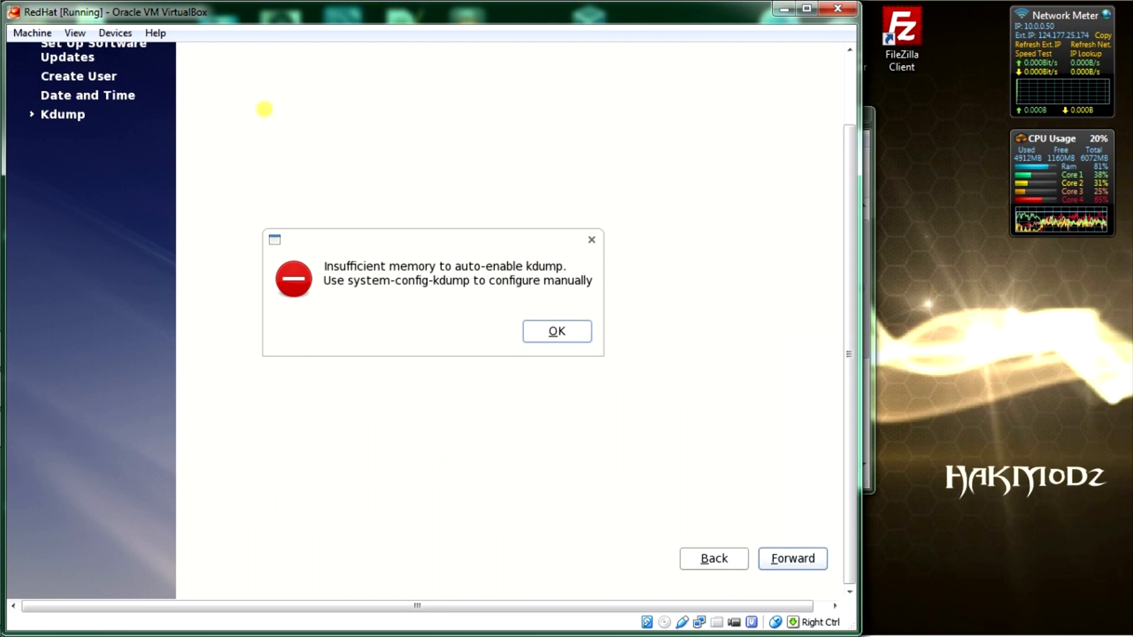
left_click(561, 331)
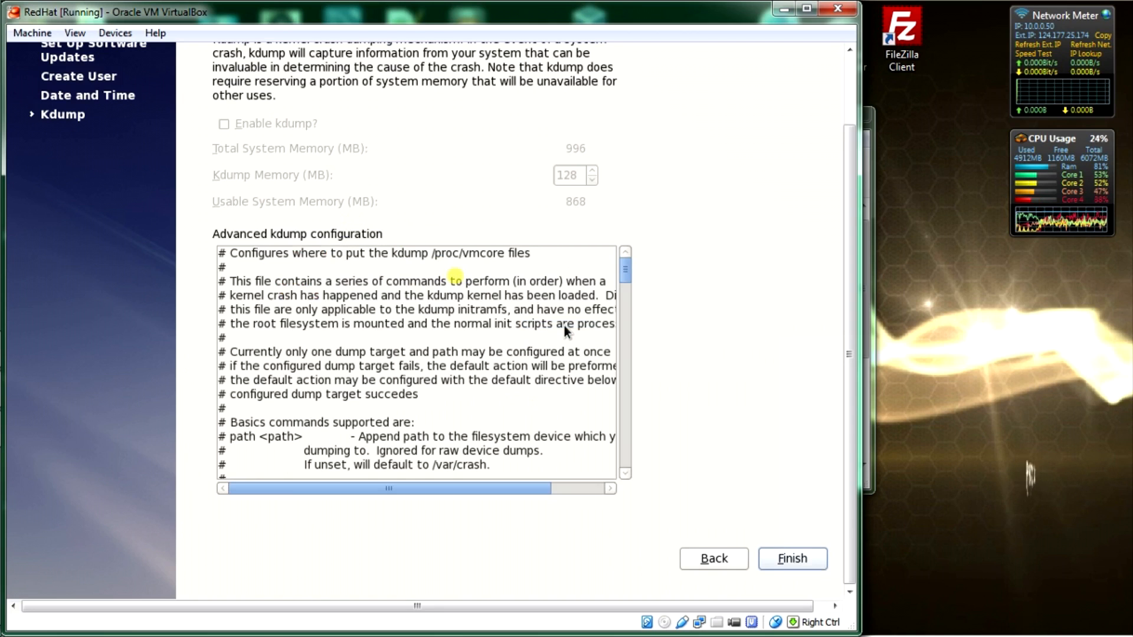
left_click(805, 557)
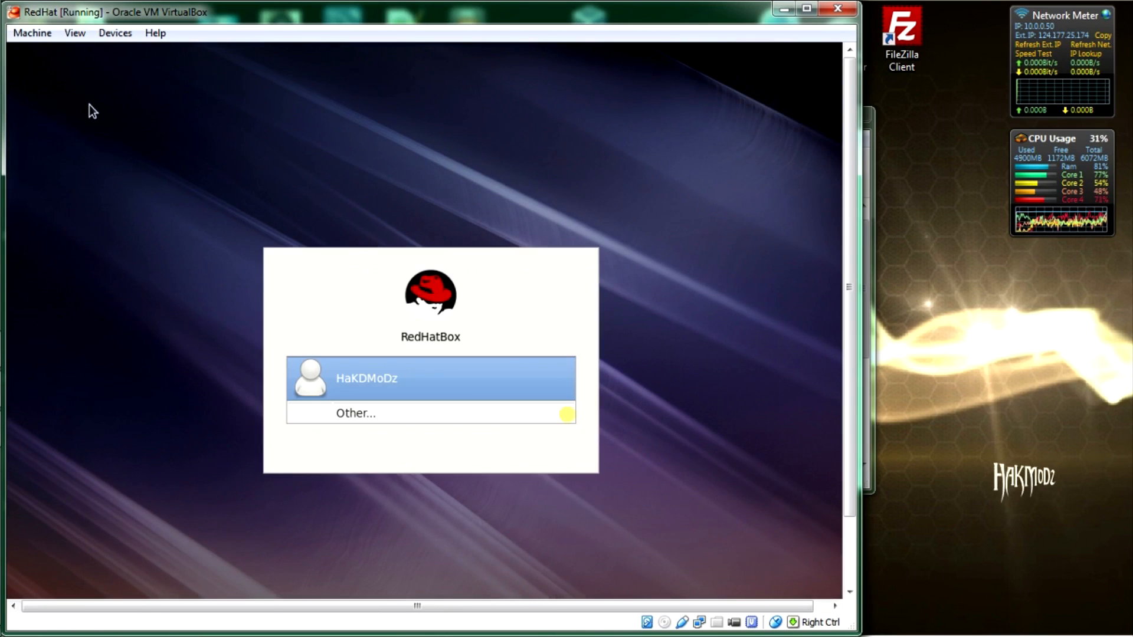
Step: Log in as the new user with the account password
key("Return")
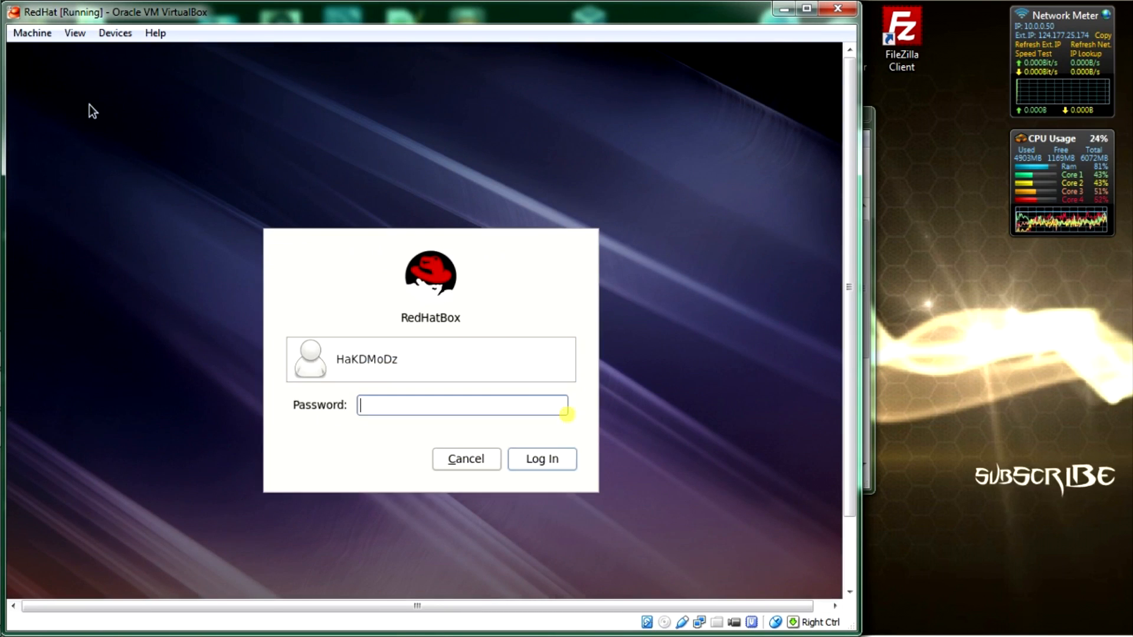
type("••••")
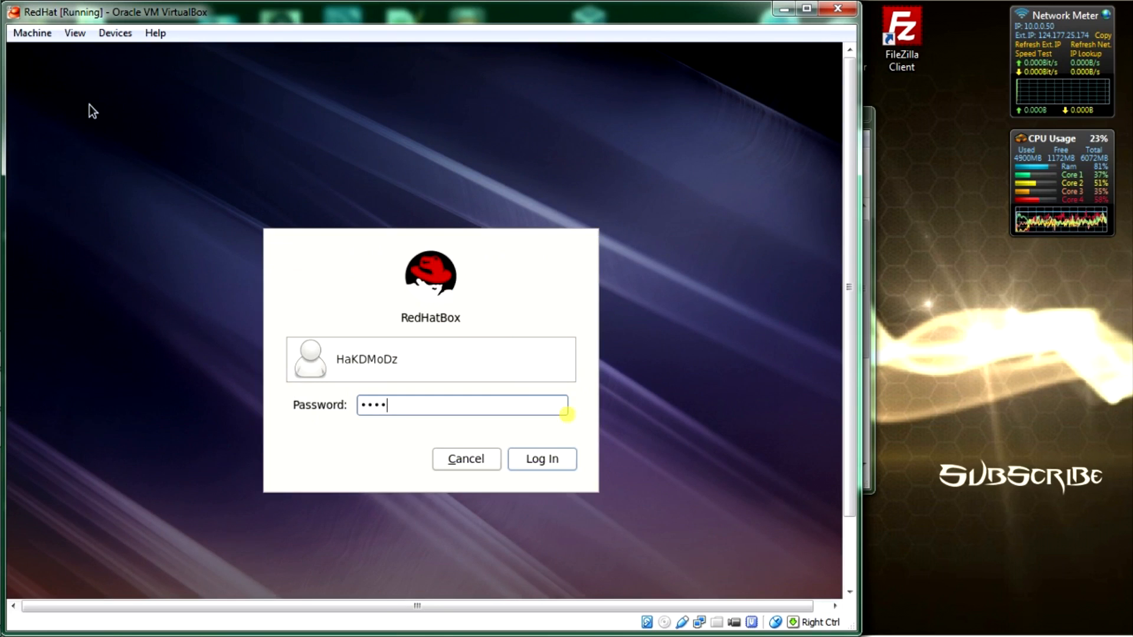
type("•••••••")
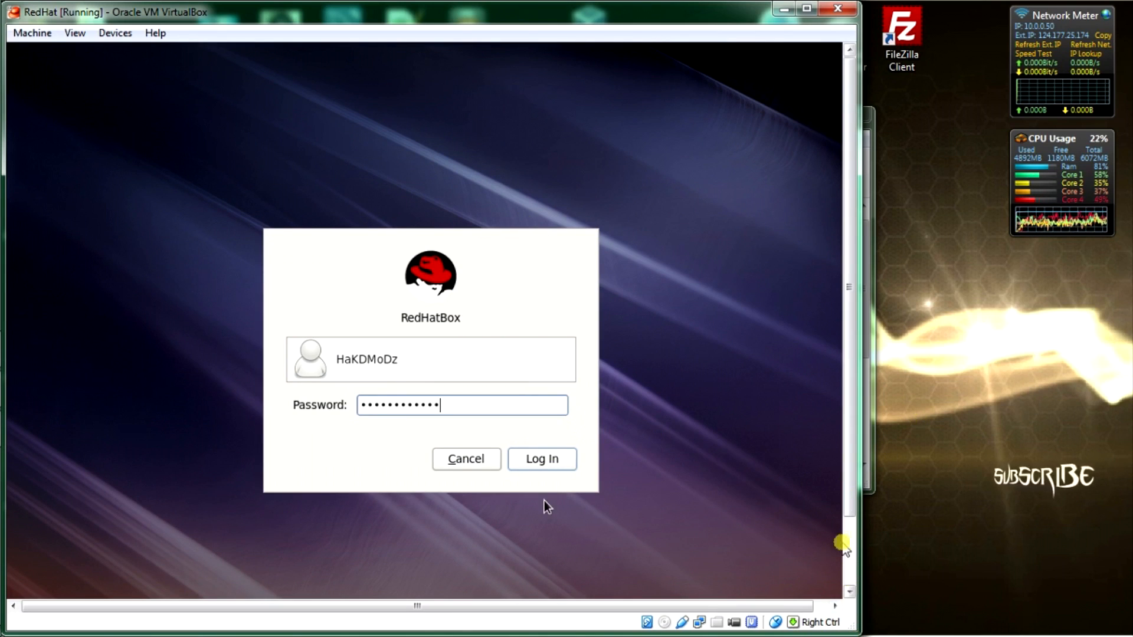
left_click(524, 458)
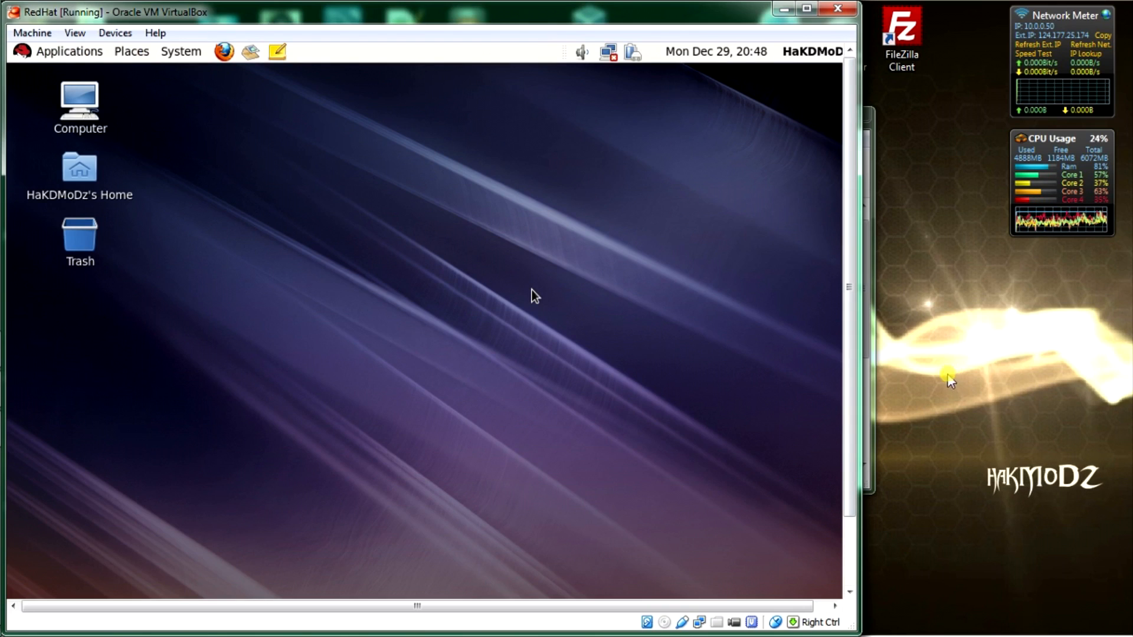
Step: Insert the Guest Additions CD image into the RedHat guest from the Devices menu
left_click_drag(844, 374, 854, 275)
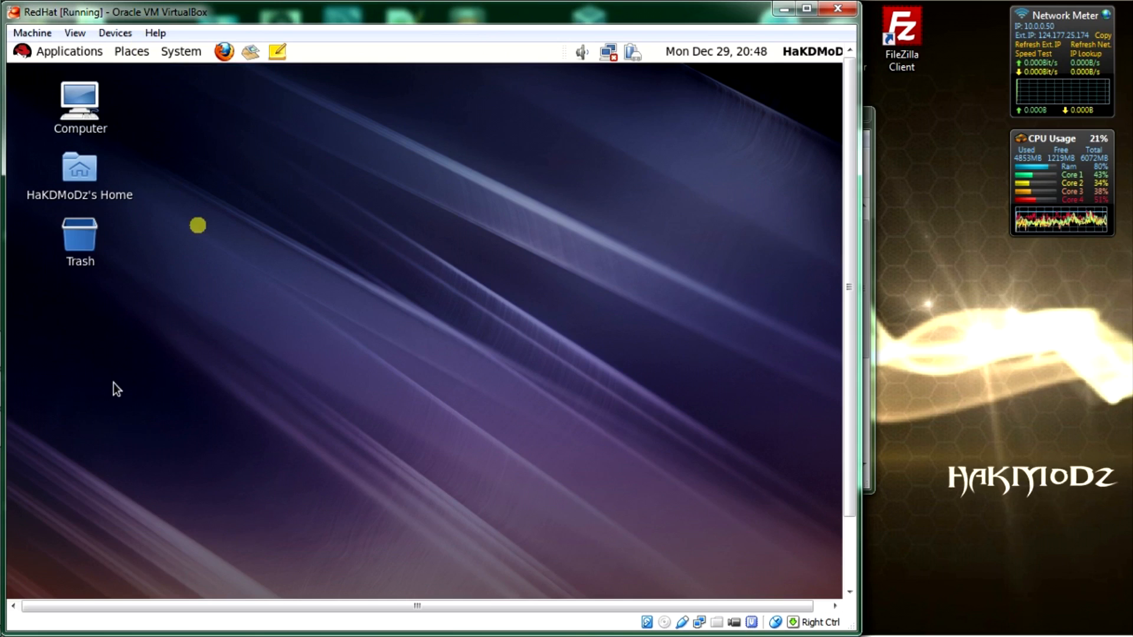
left_click(115, 32)
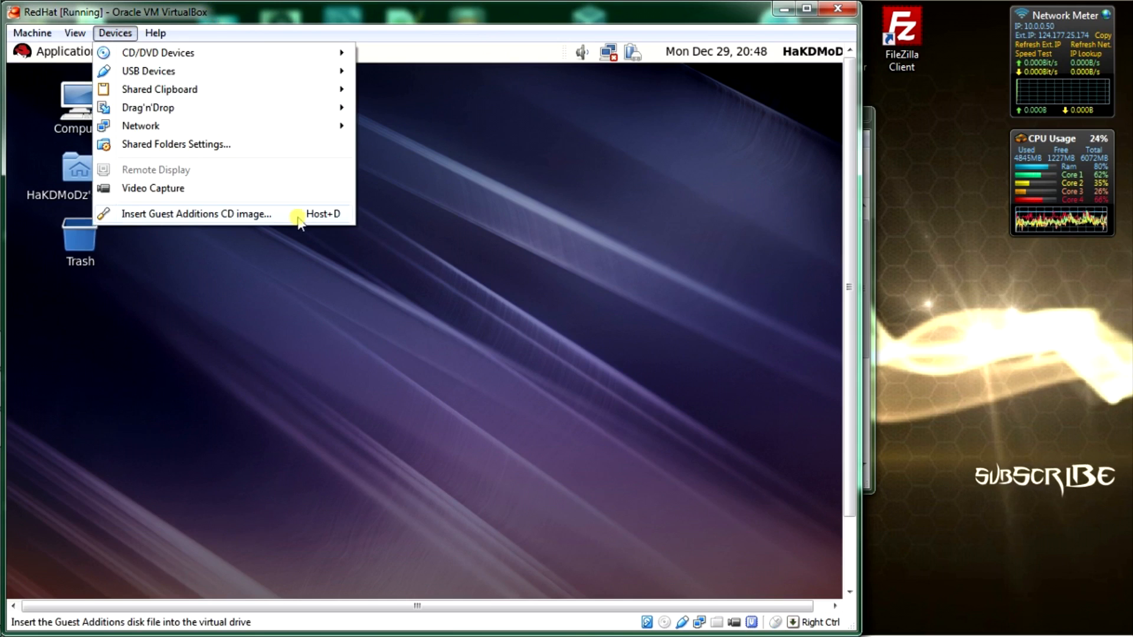
left_click(276, 216)
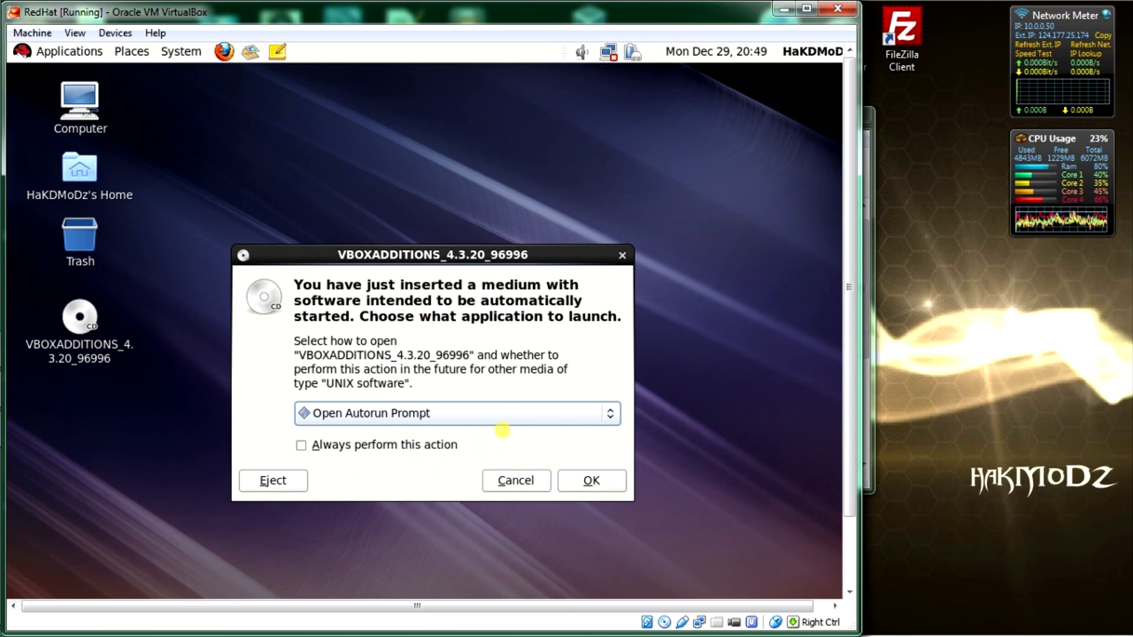
Step: Run the CD's Guest Additions autorun installer, authenticating with the root password, then close its terminal
left_click(591, 480)
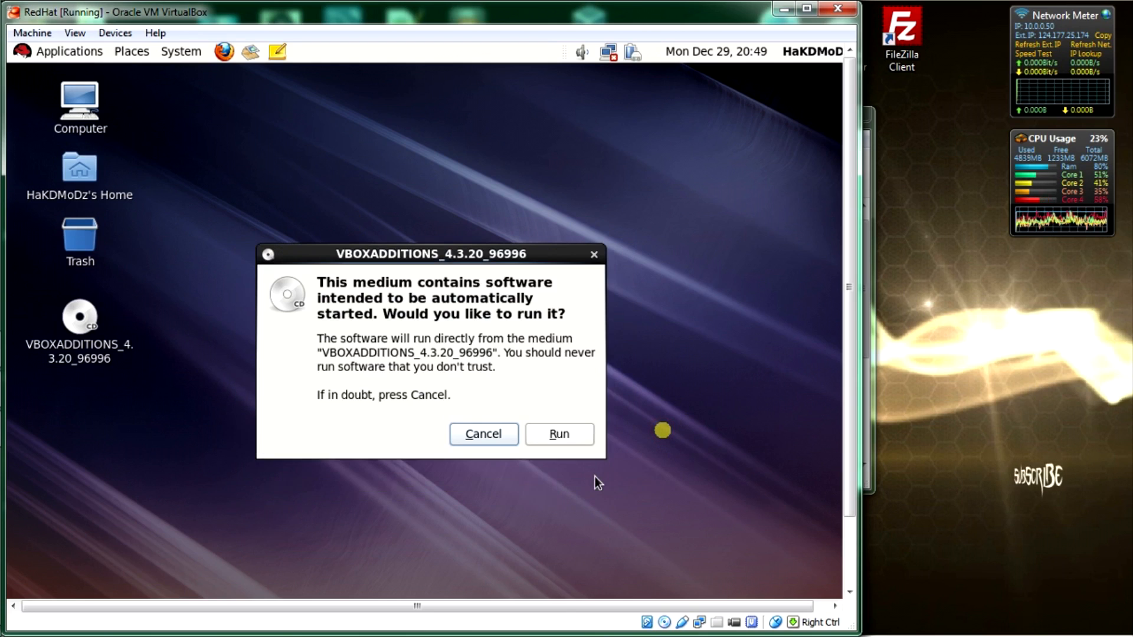
left_click(571, 435)
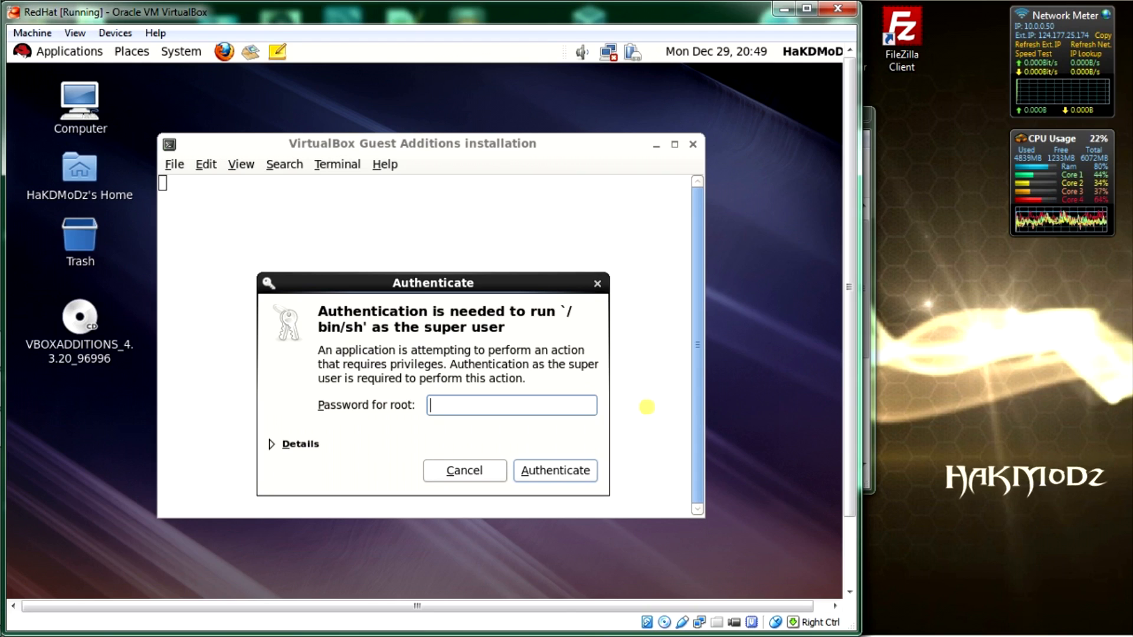
type("•")
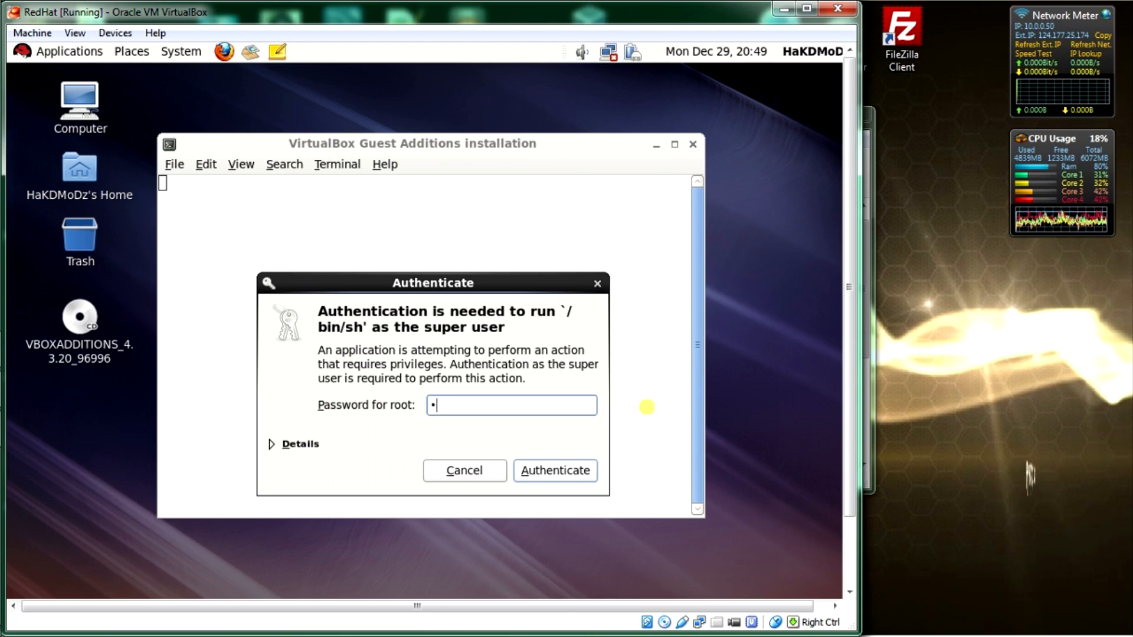
type("•••••")
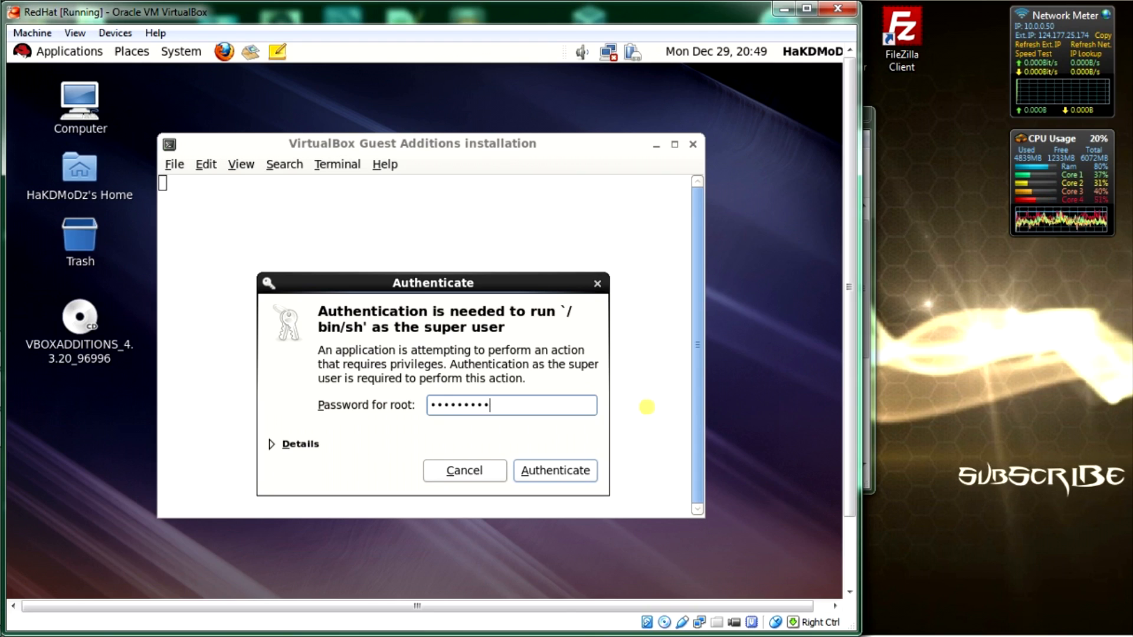
type("•")
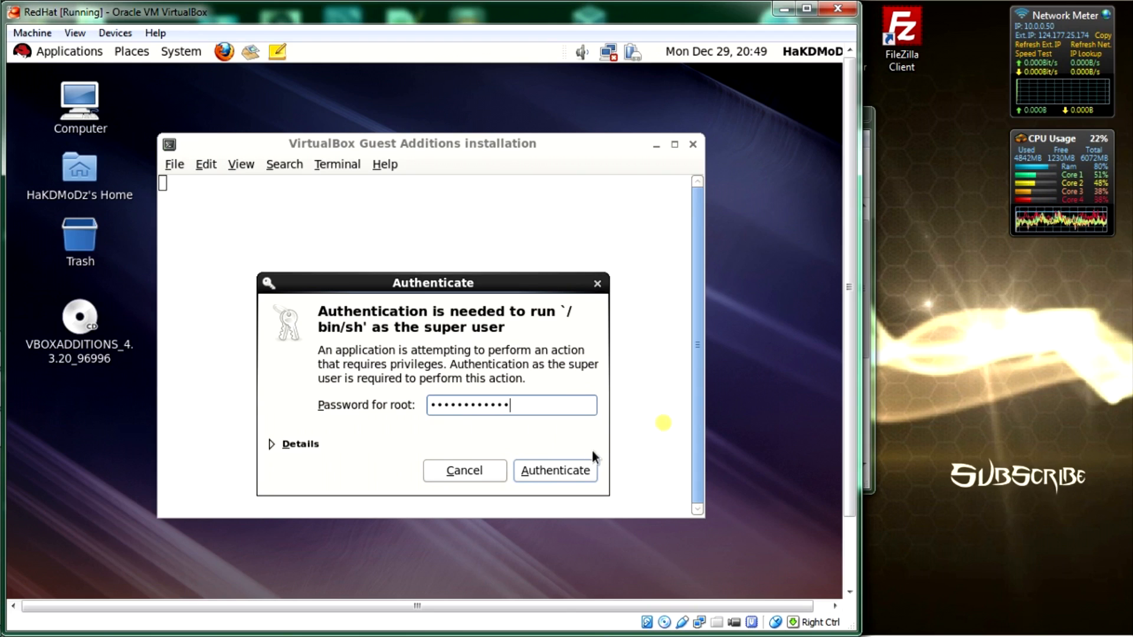
left_click(568, 476)
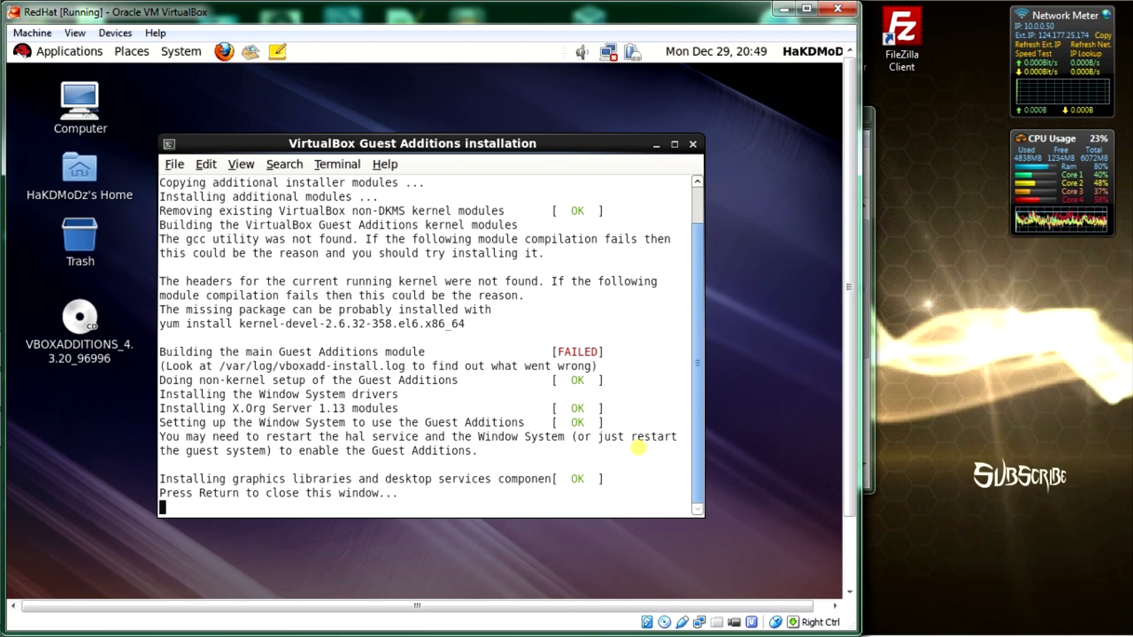
key("Return")
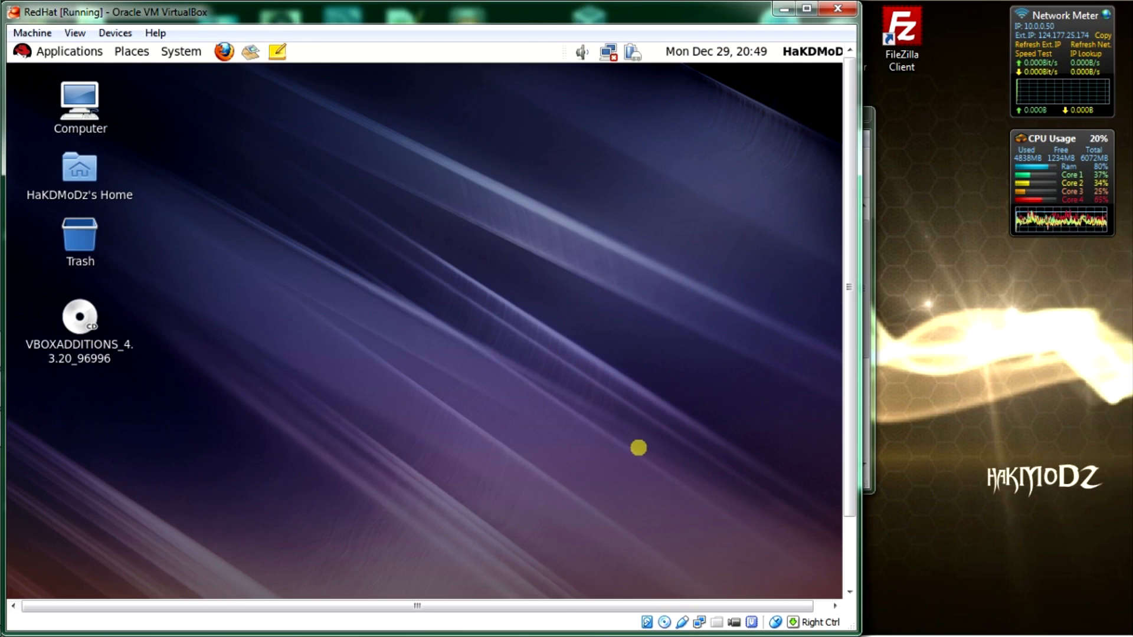
Step: Maximize the VirtualBox VM window and dismiss the guest desktop's context menu
double_click(578, 12)
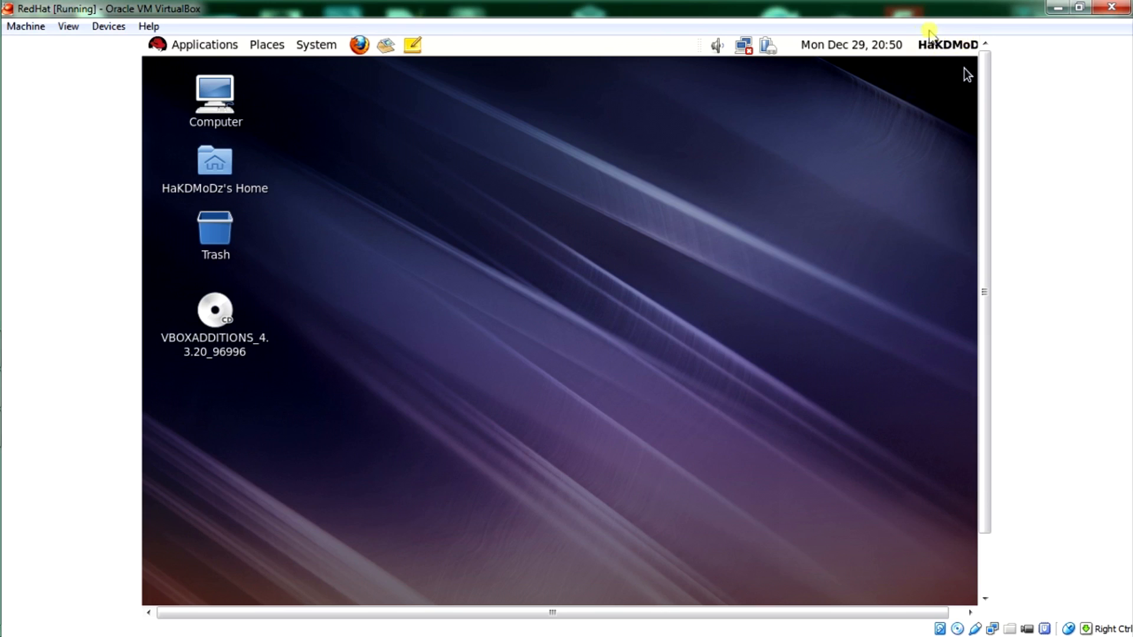
right_click(733, 157)
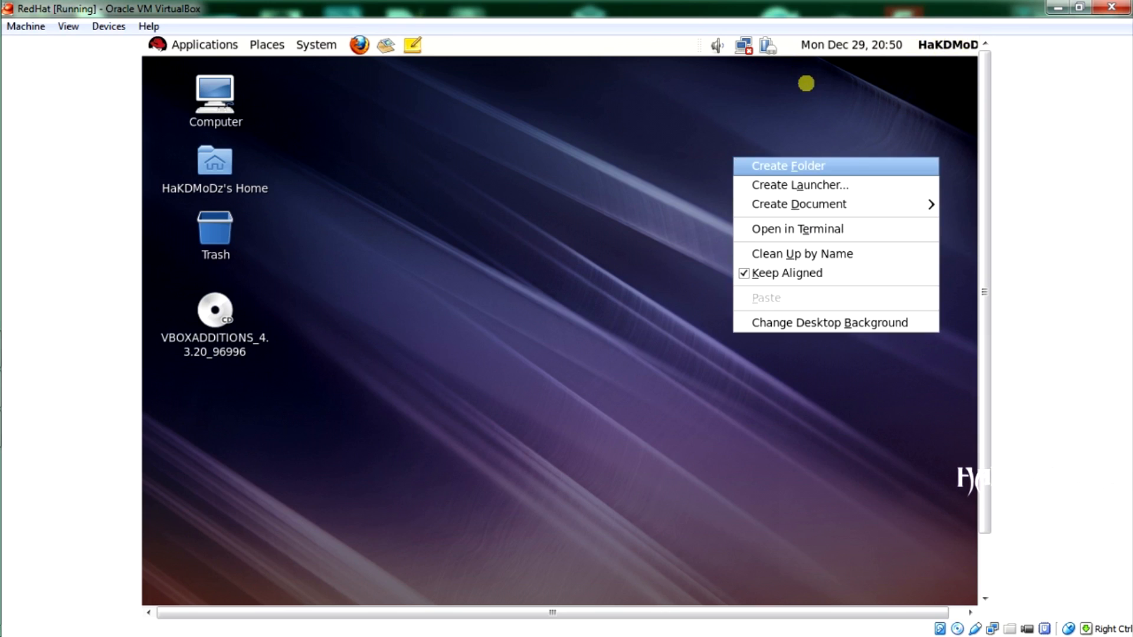
left_click(870, 112)
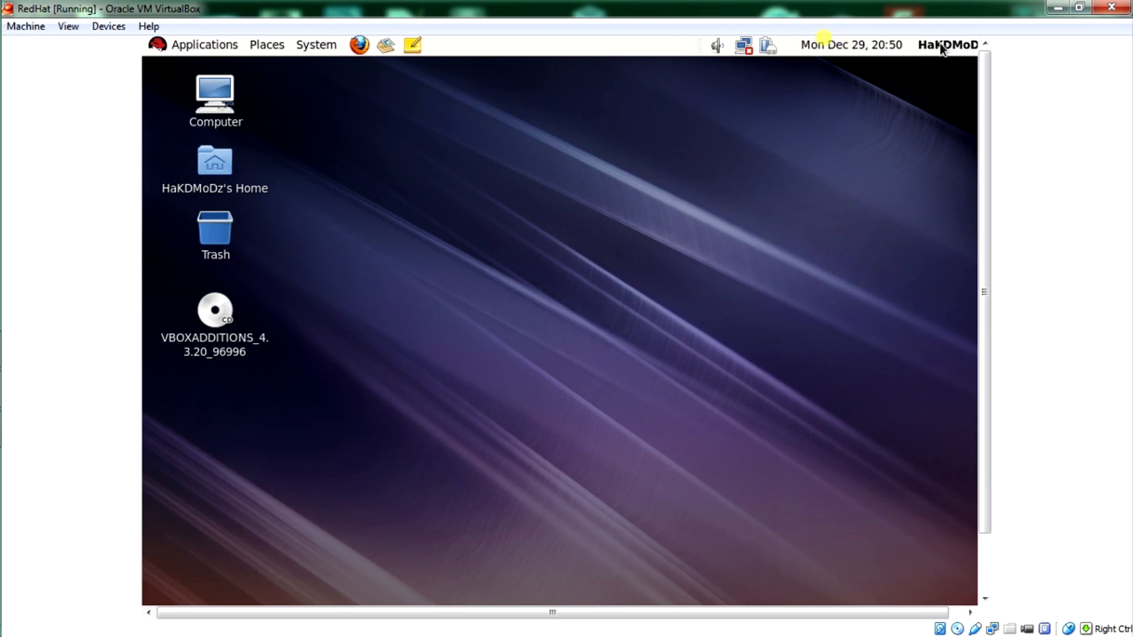
Step: Open the guest user account's session menu in the top panel
left_click(961, 44)
left_click(961, 45)
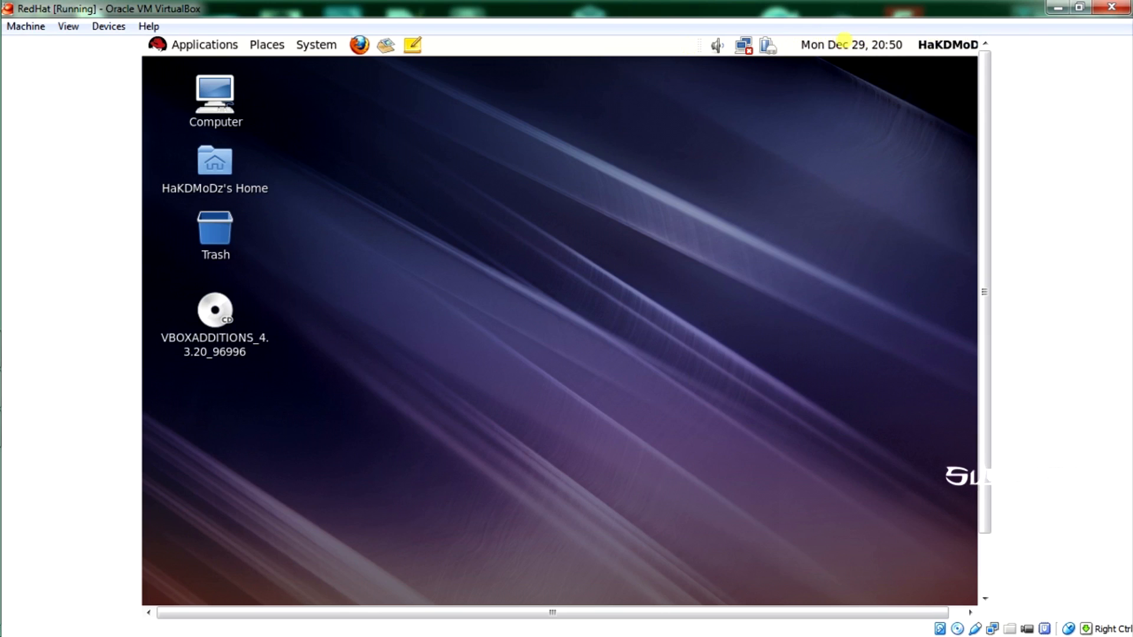
left_click(961, 45)
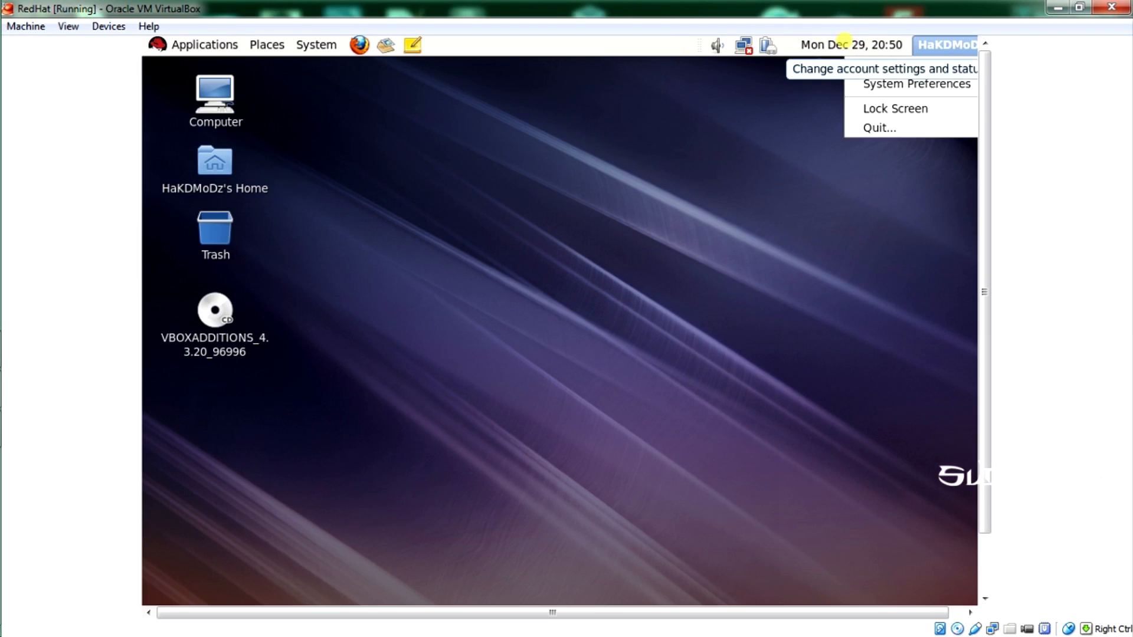
Step: Quit and log out of the guest session, then scroll to show the login screen's bottom panel
left_click(890, 127)
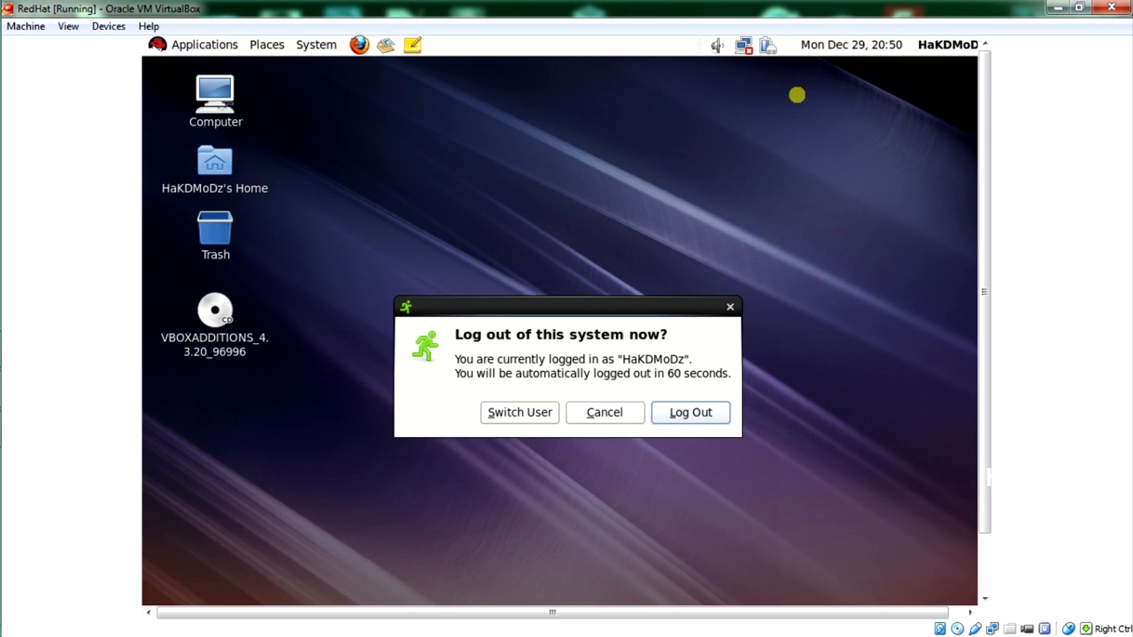
left_click(690, 414)
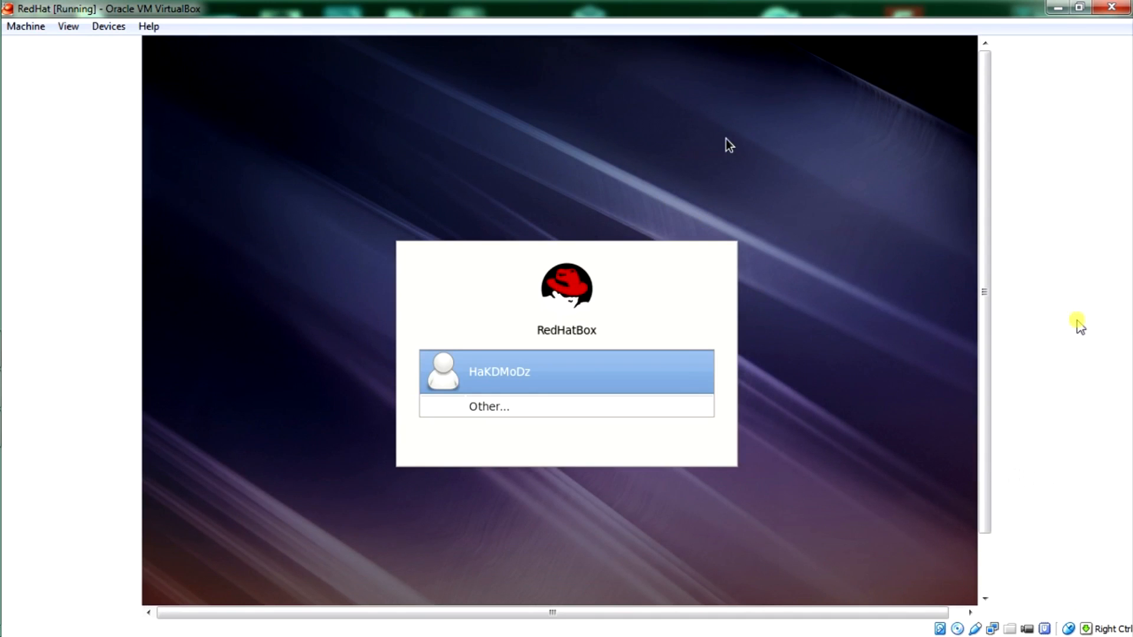
left_click_drag(984, 307, 970, 455)
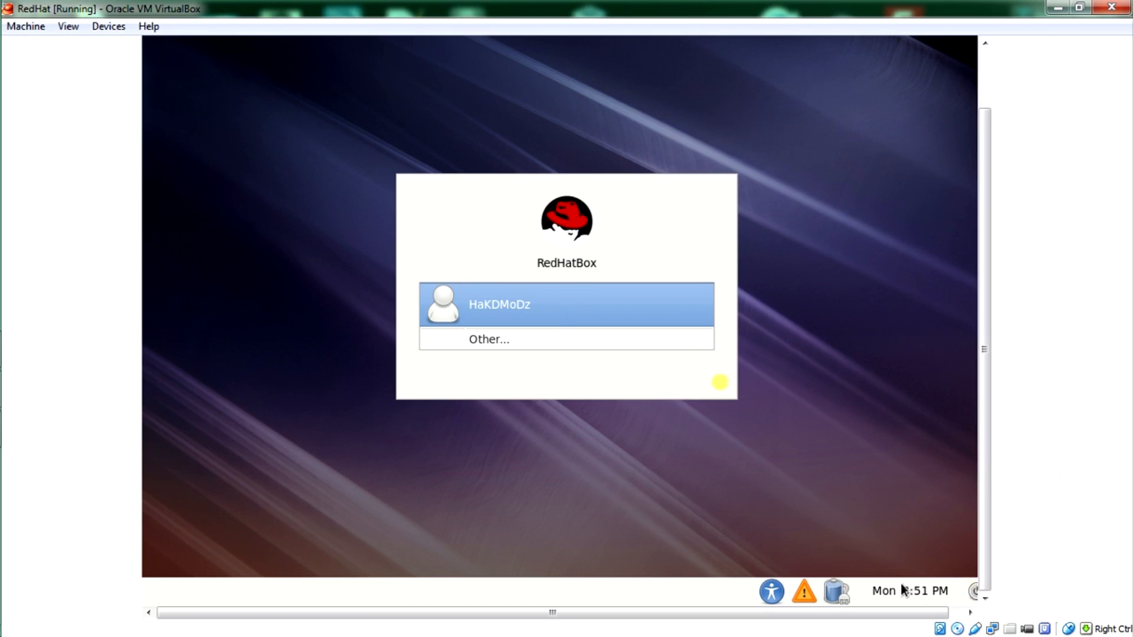
Step: Shut down the RedHat guest from the login screen's power menu
left_click(972, 591)
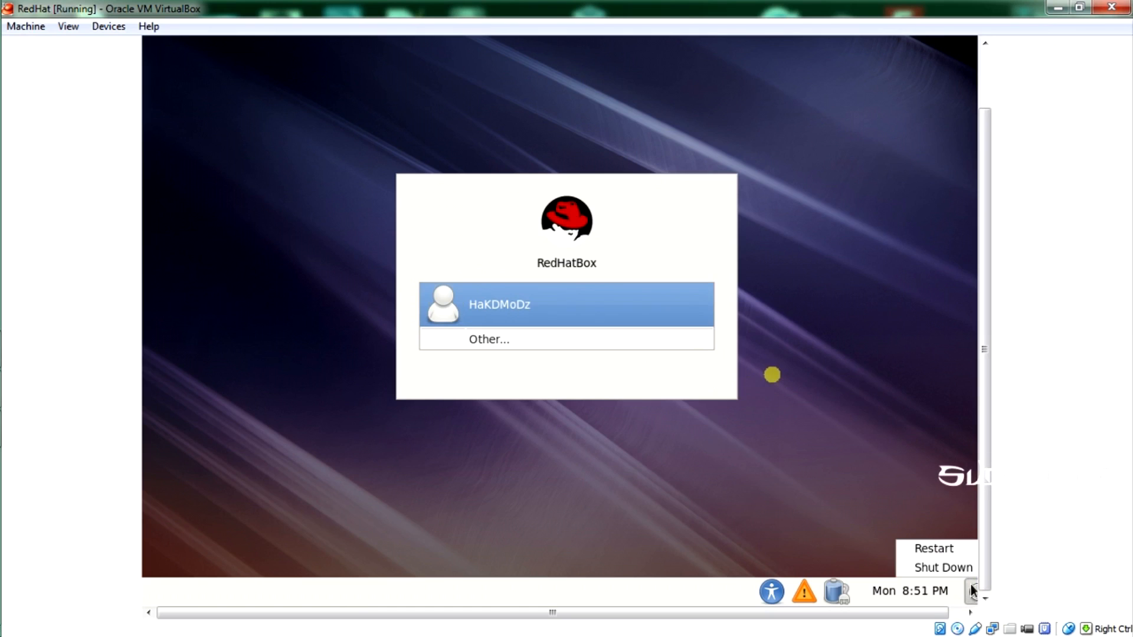
left_click(957, 568)
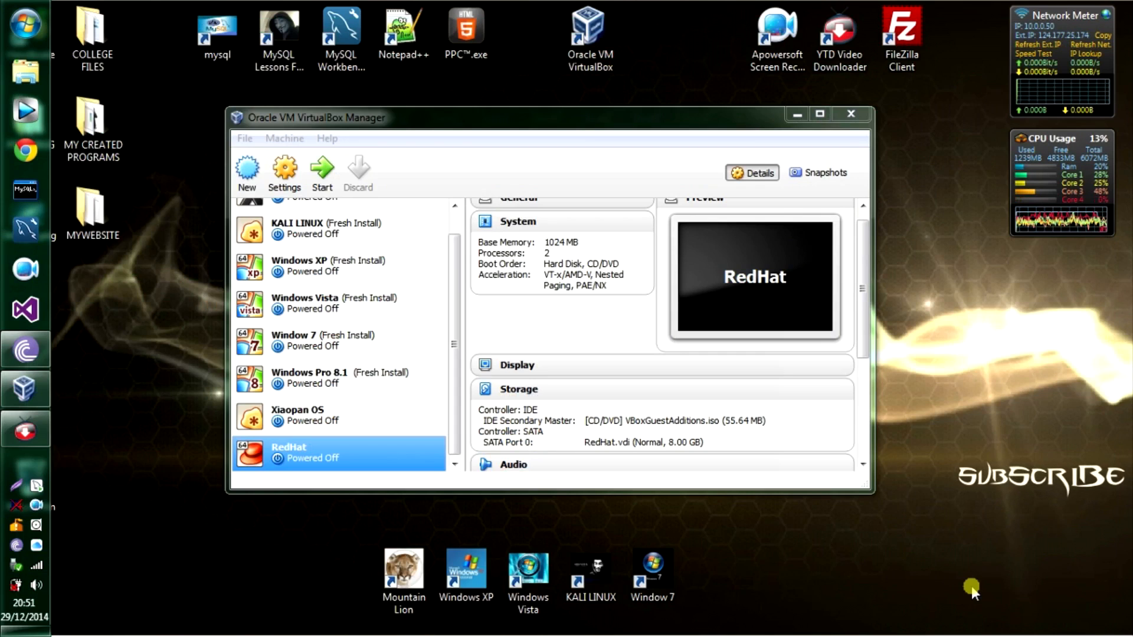
Step: Select the RedHat VM in the Manager and start it
left_click(295, 467)
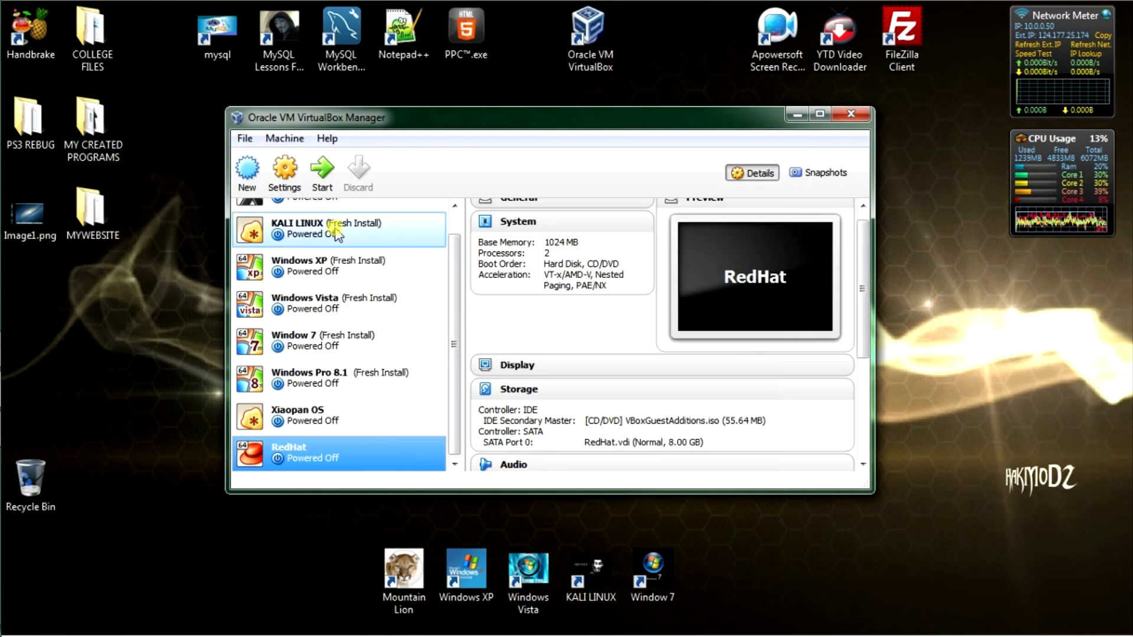
left_click(325, 180)
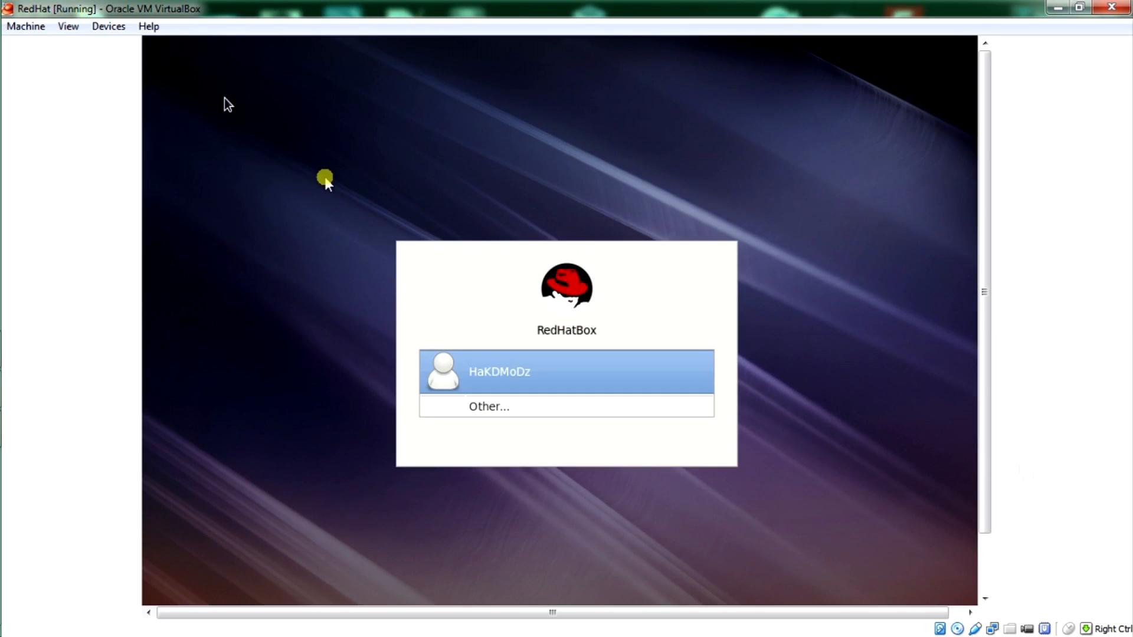
Step: Switch the VM display to fullscreen and log in to the guest with the account password
key("Return")
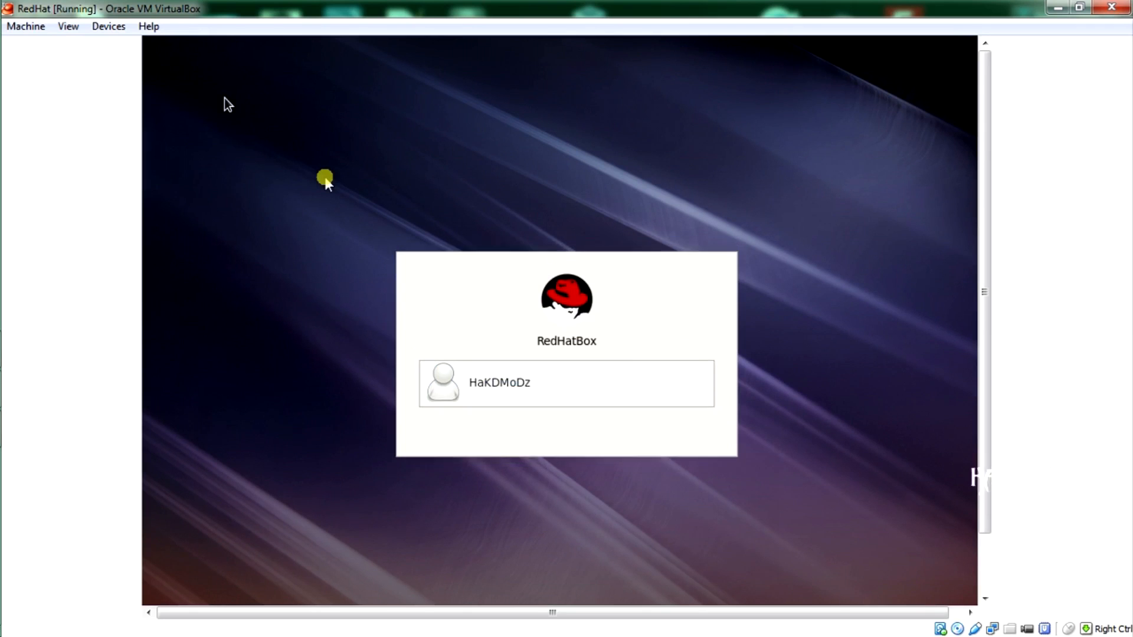
left_click(70, 26)
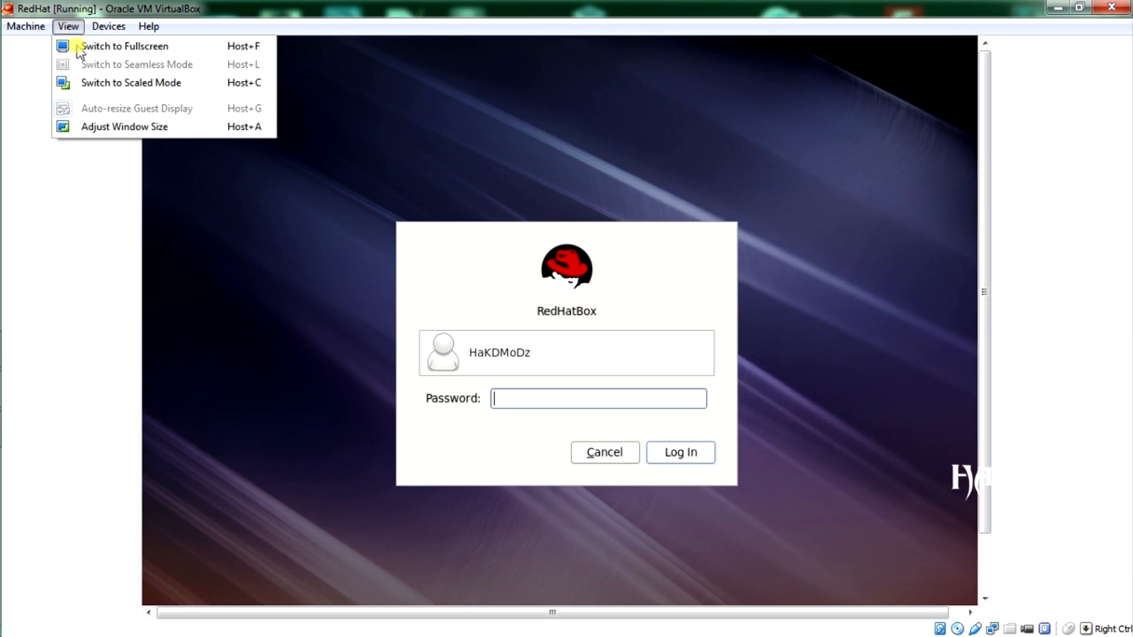
left_click(83, 47)
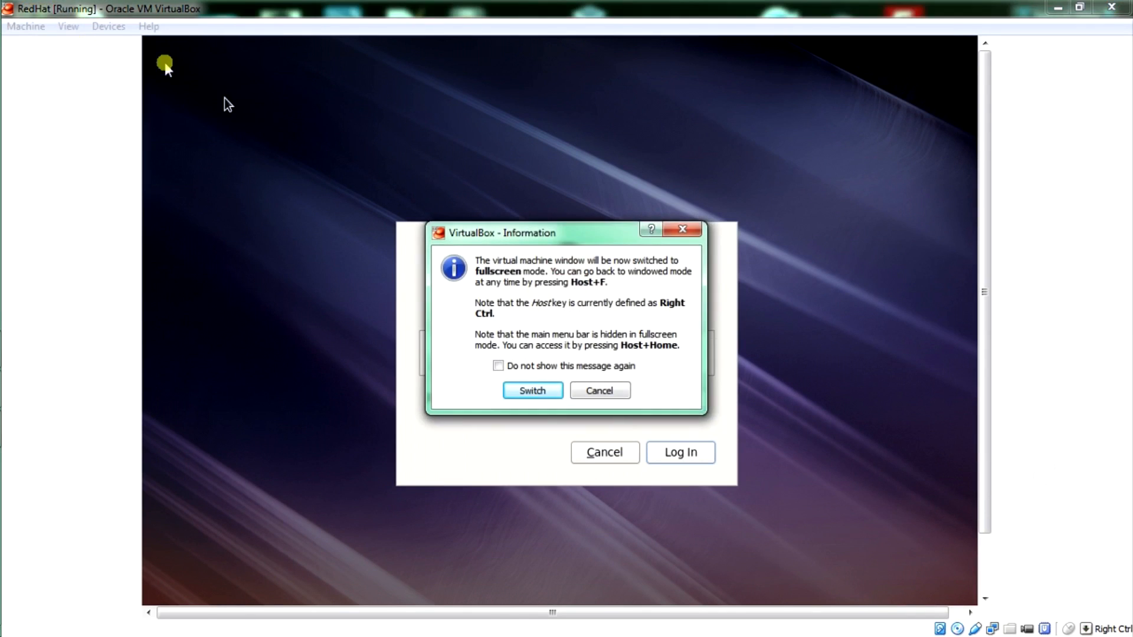
left_click(535, 392)
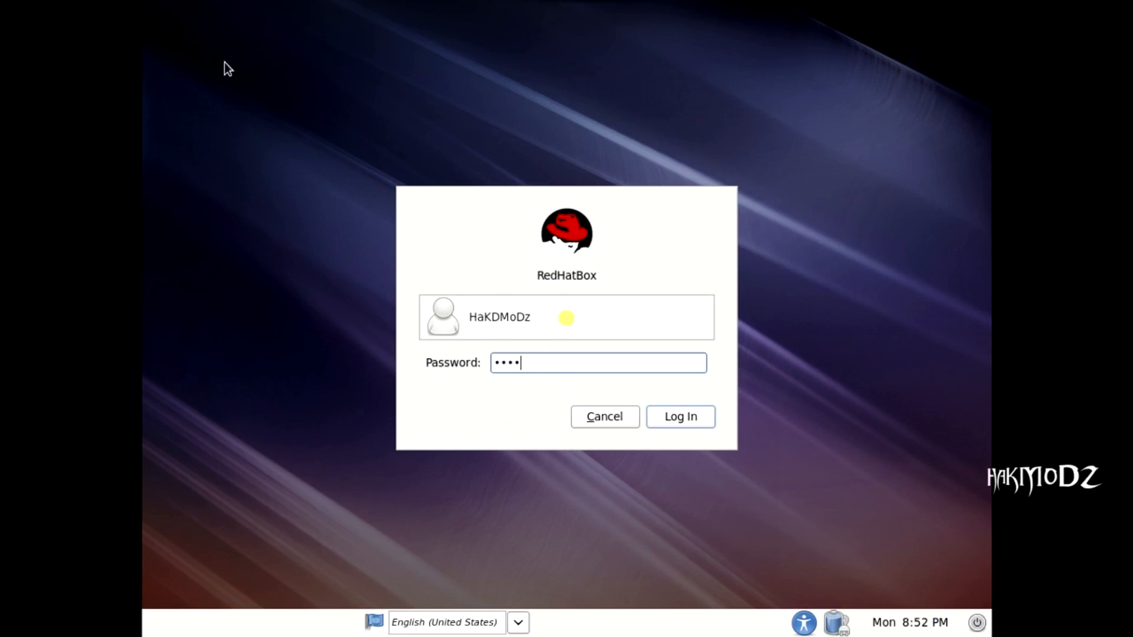
type("•••••••")
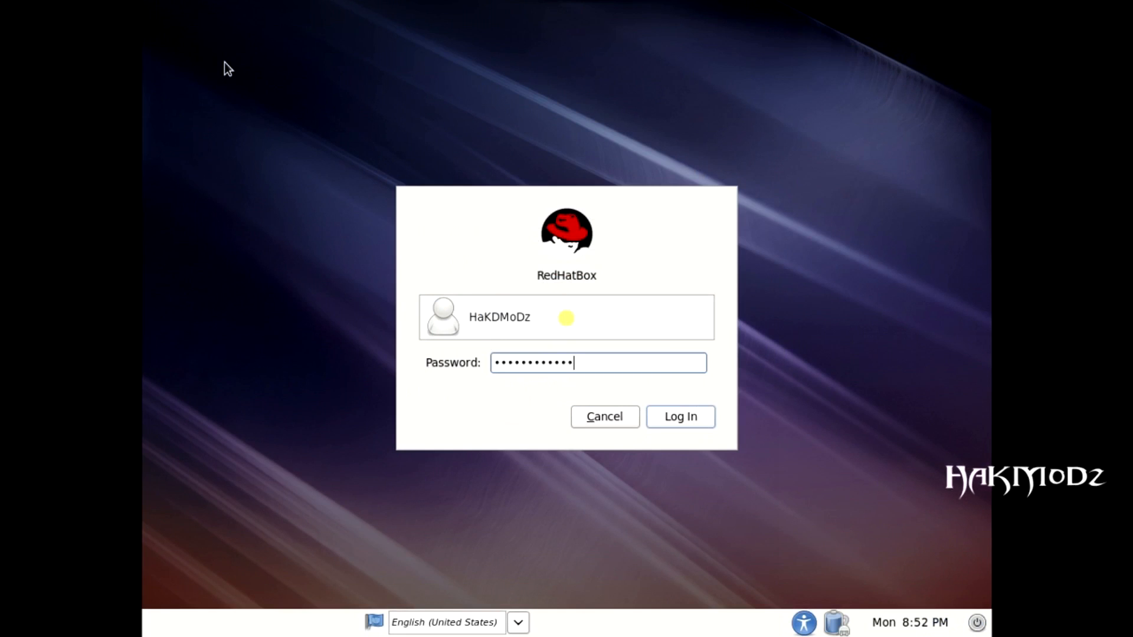
left_click(683, 414)
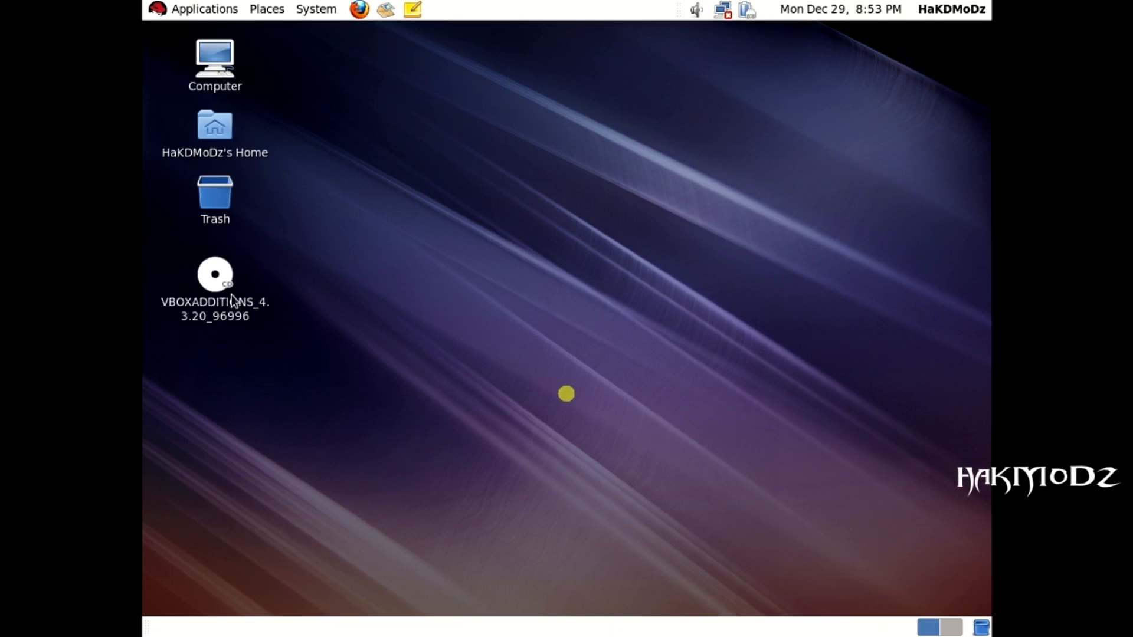
Step: Open and dismiss the VBOXADDITIONS disc's context menu, then return to the host taskbar
right_click(210, 281)
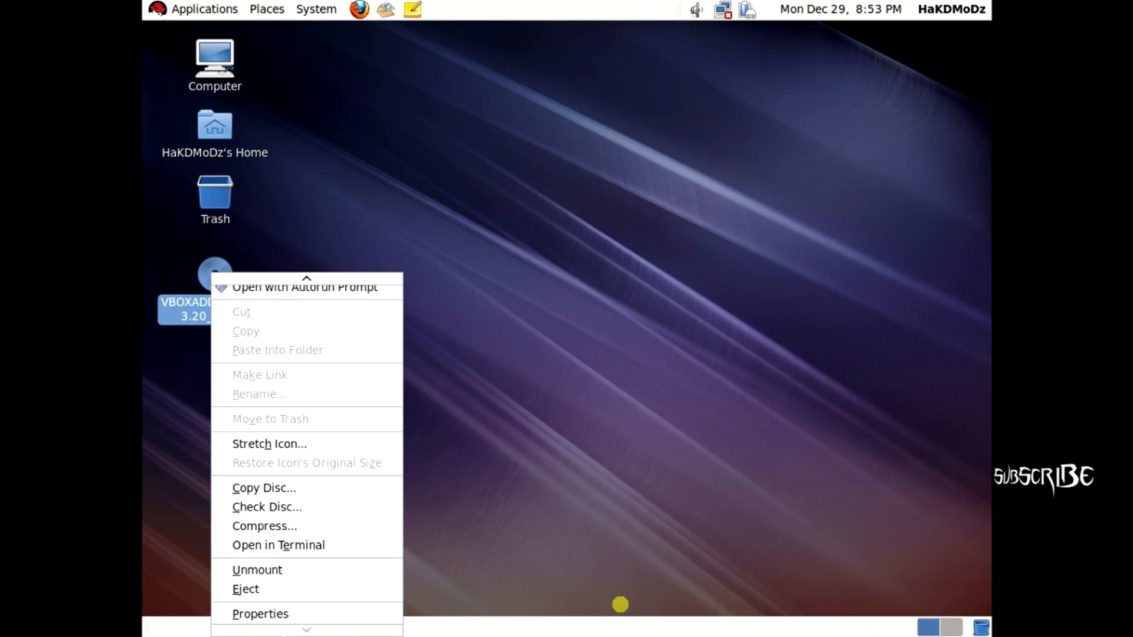
left_click(418, 94)
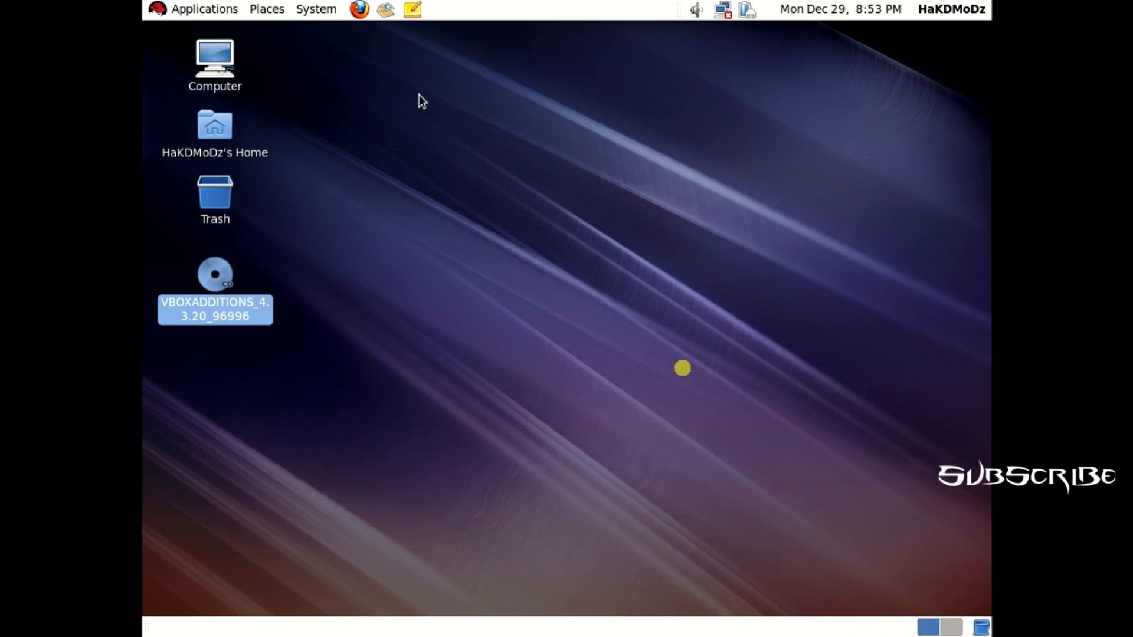
right_click(211, 284)
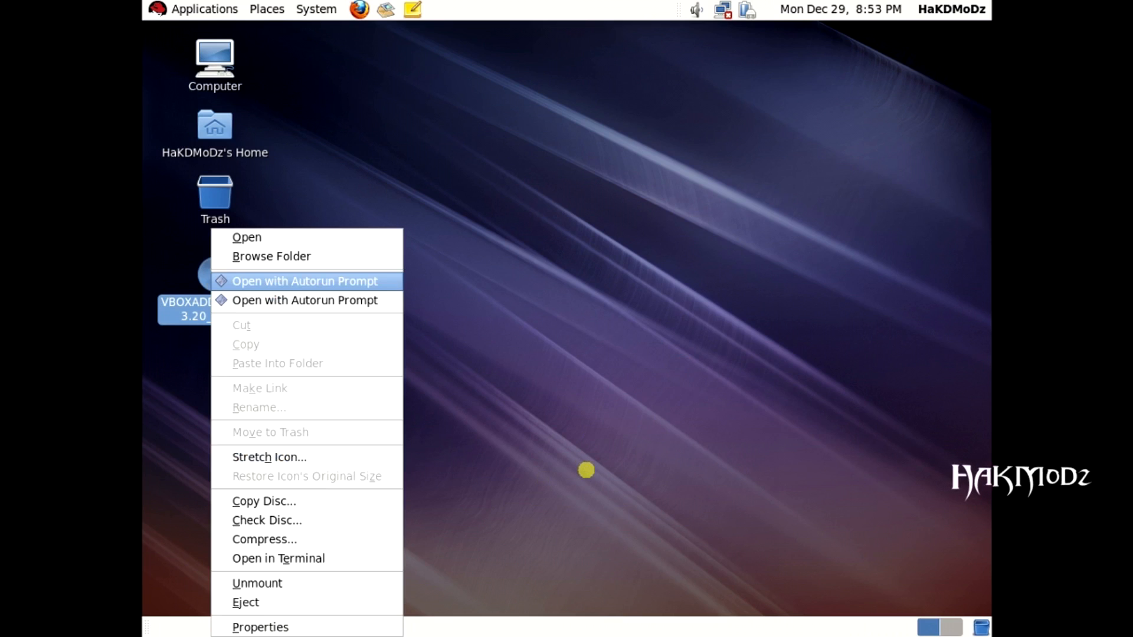
left_click(550, 455)
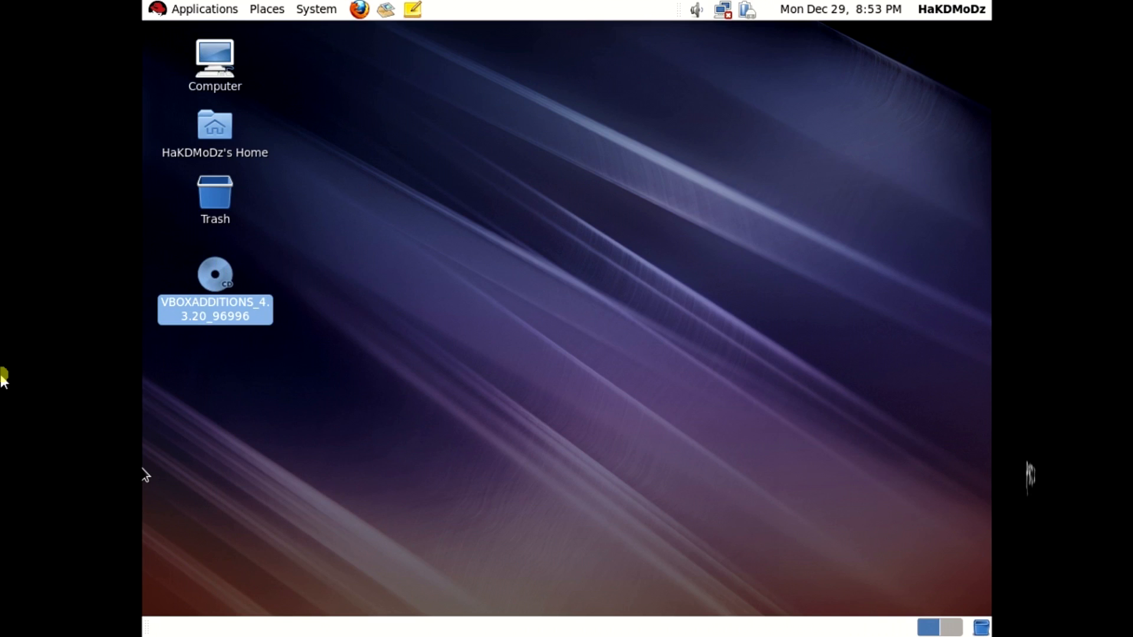
key("super")
left_click(2, 9)
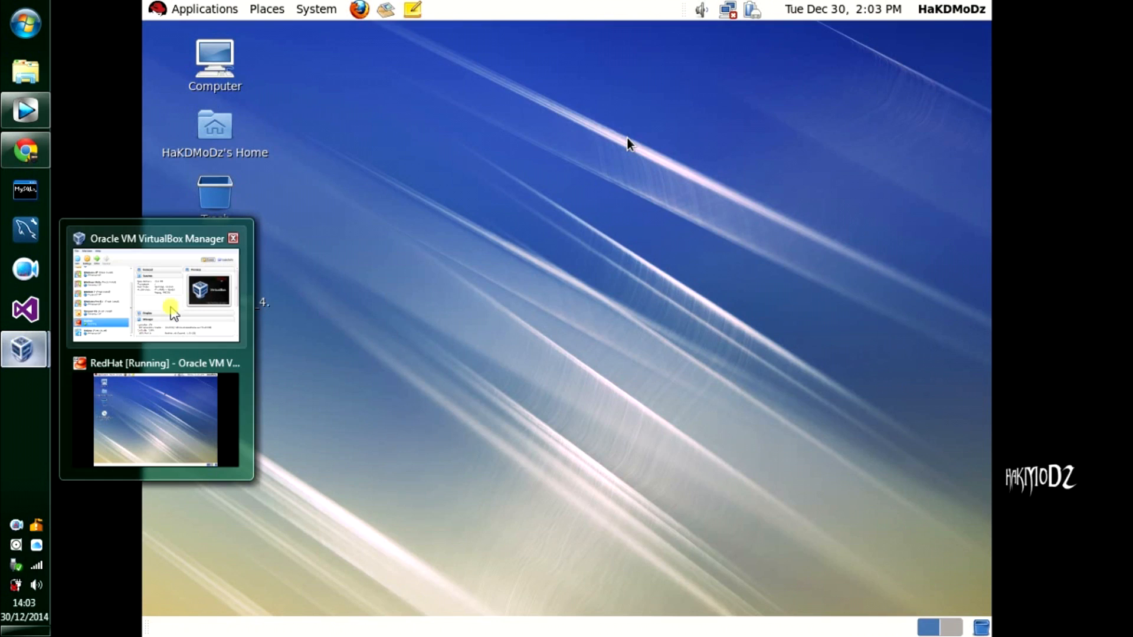
Step: Take a RedHat snapshot named 'Fresh Install' with description 30-12-2014
left_click(152, 278)
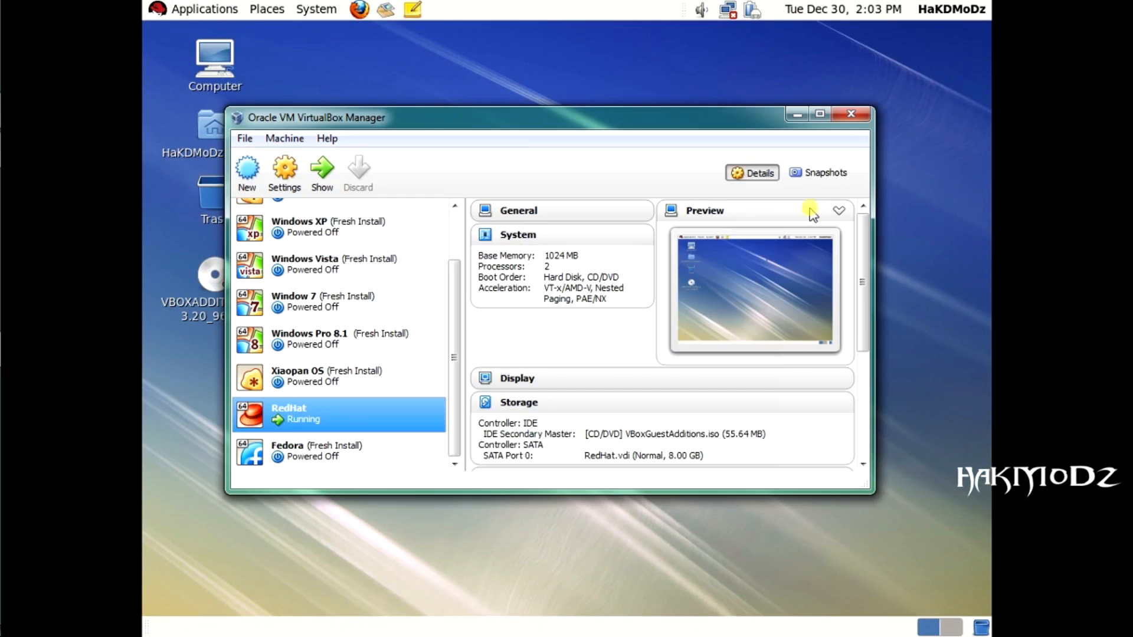
left_click(822, 173)
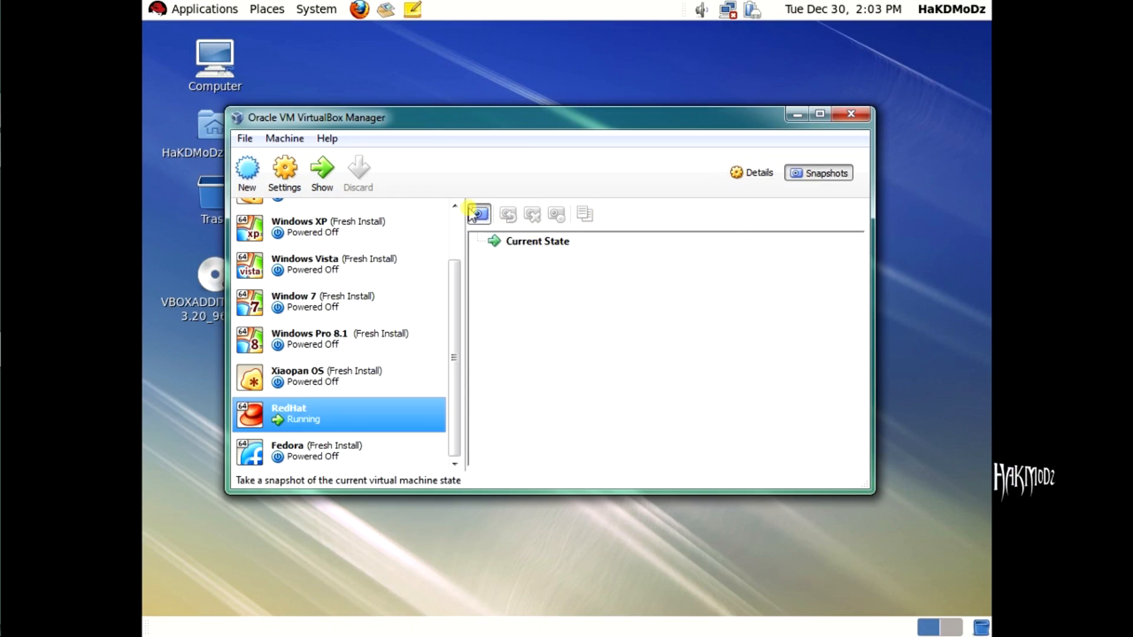
left_click(476, 213)
key("BackSpace")
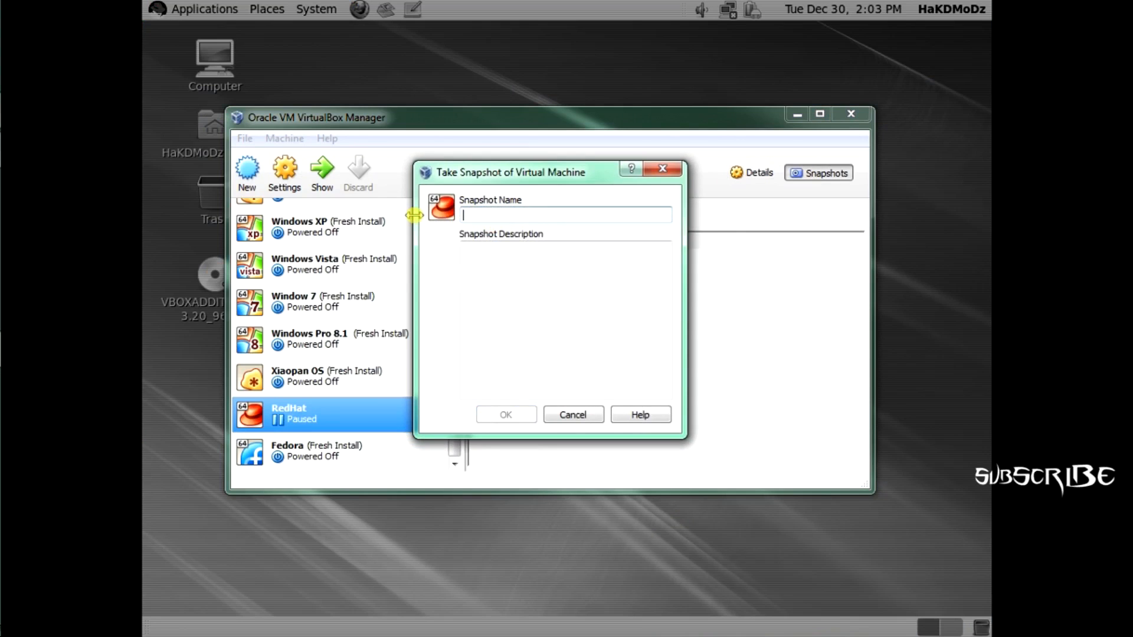
type("Fresh Install")
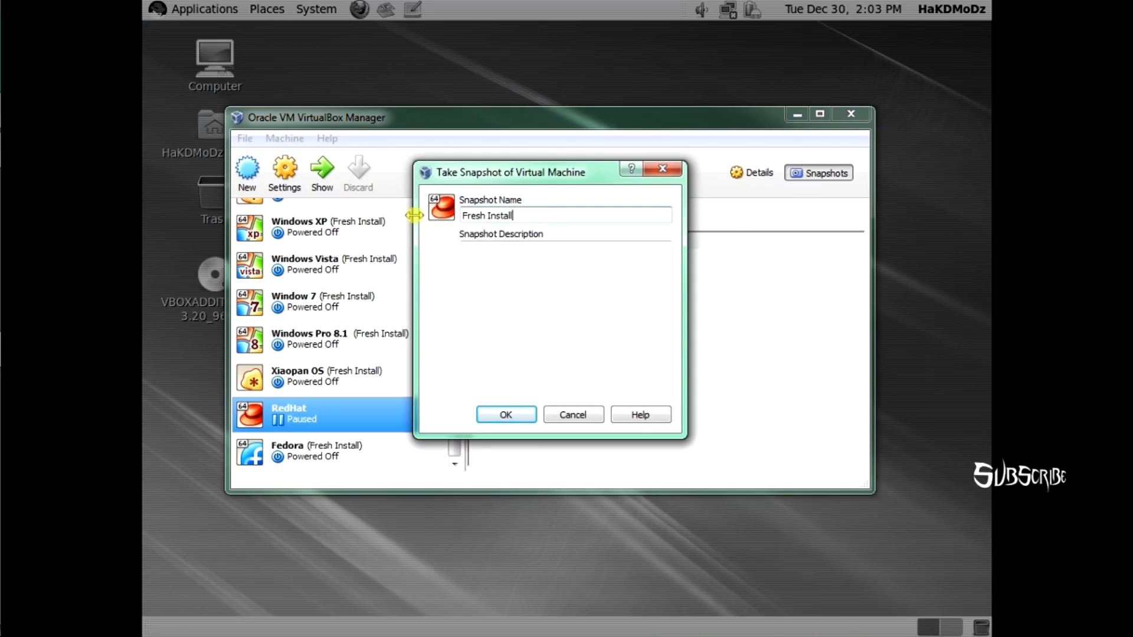
key("Tab")
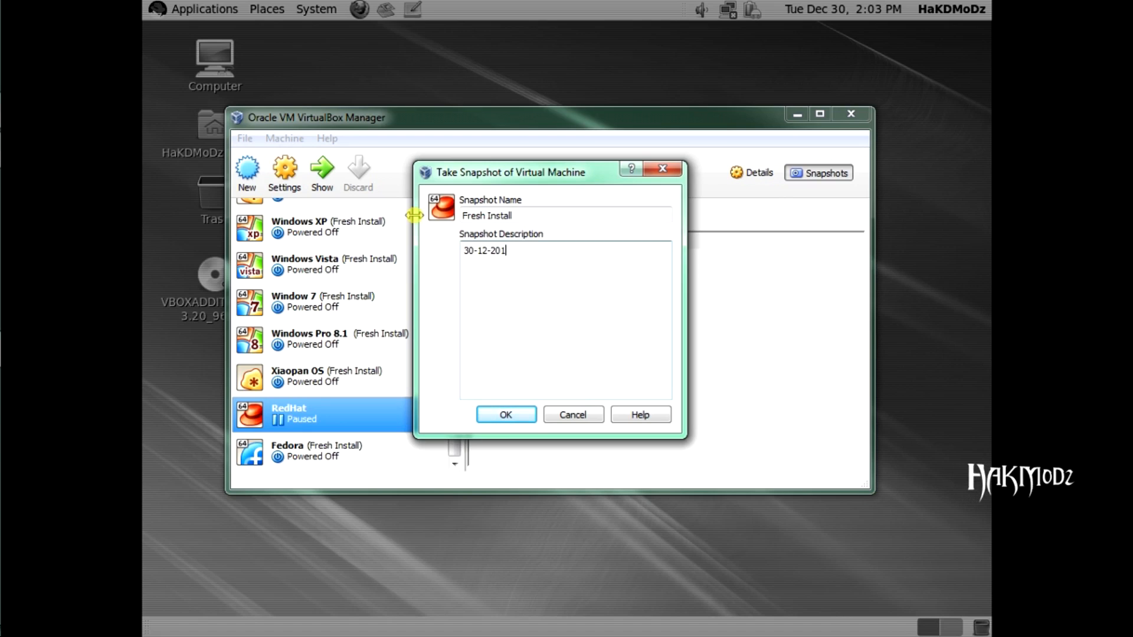
left_click(498, 415)
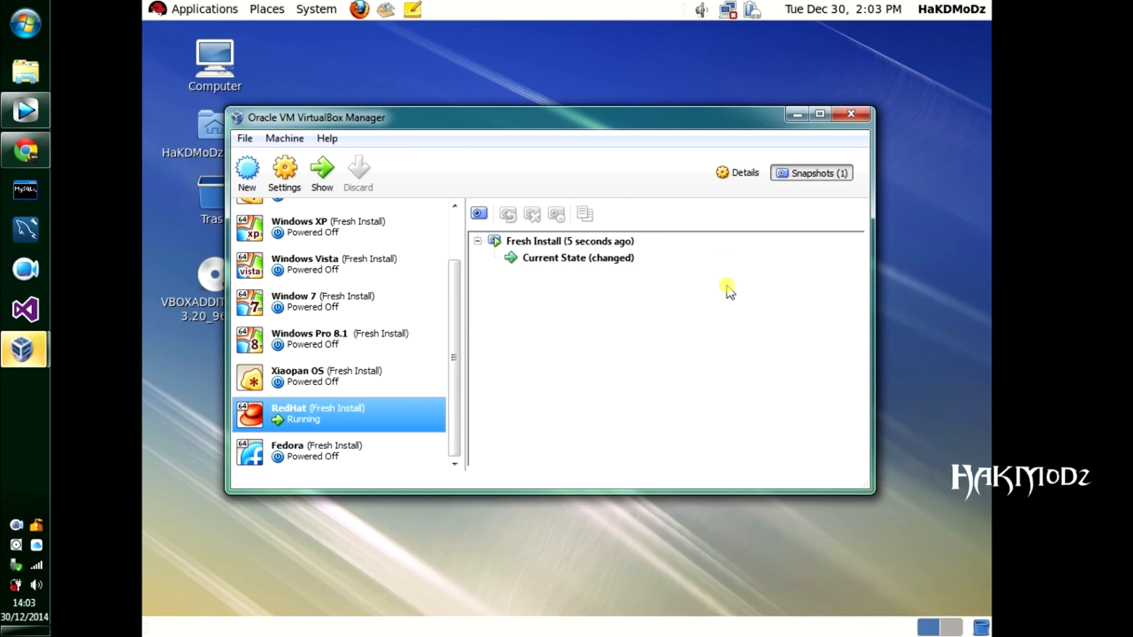
Step: Log out of the RedHat guest, then shut it down from the login screen's power menu
left_click(951, 9)
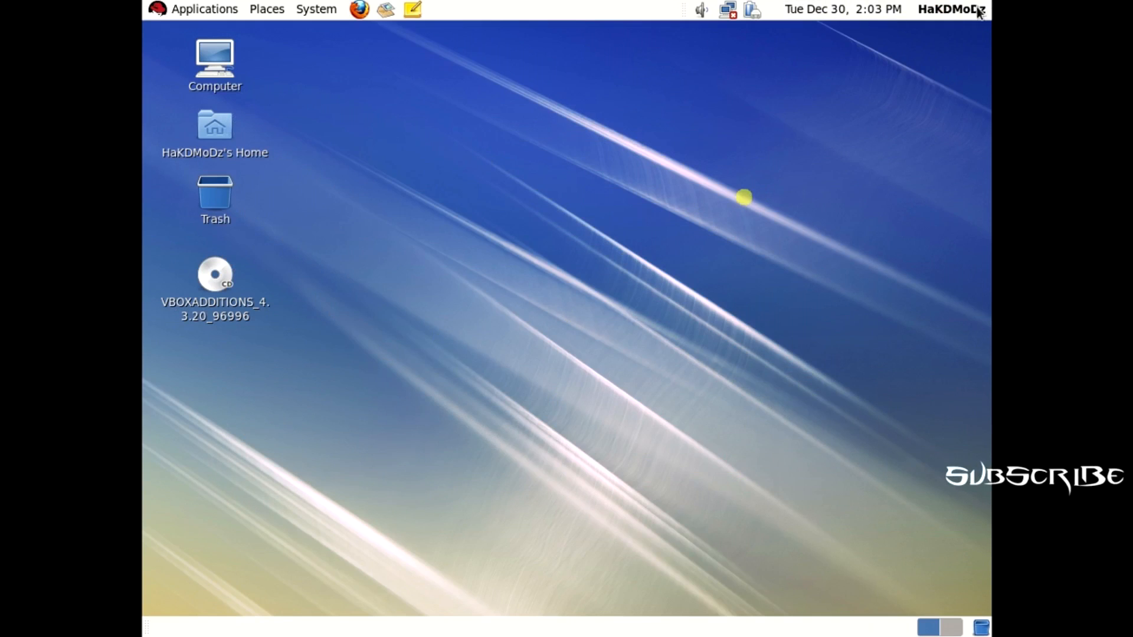
left_click(952, 9)
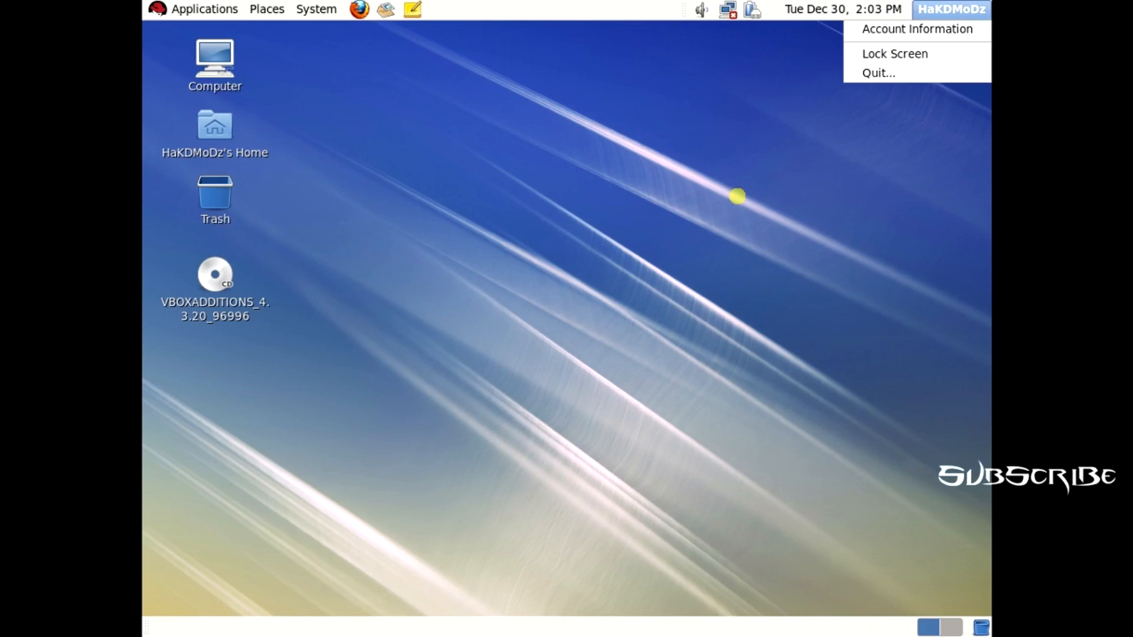
left_click(873, 73)
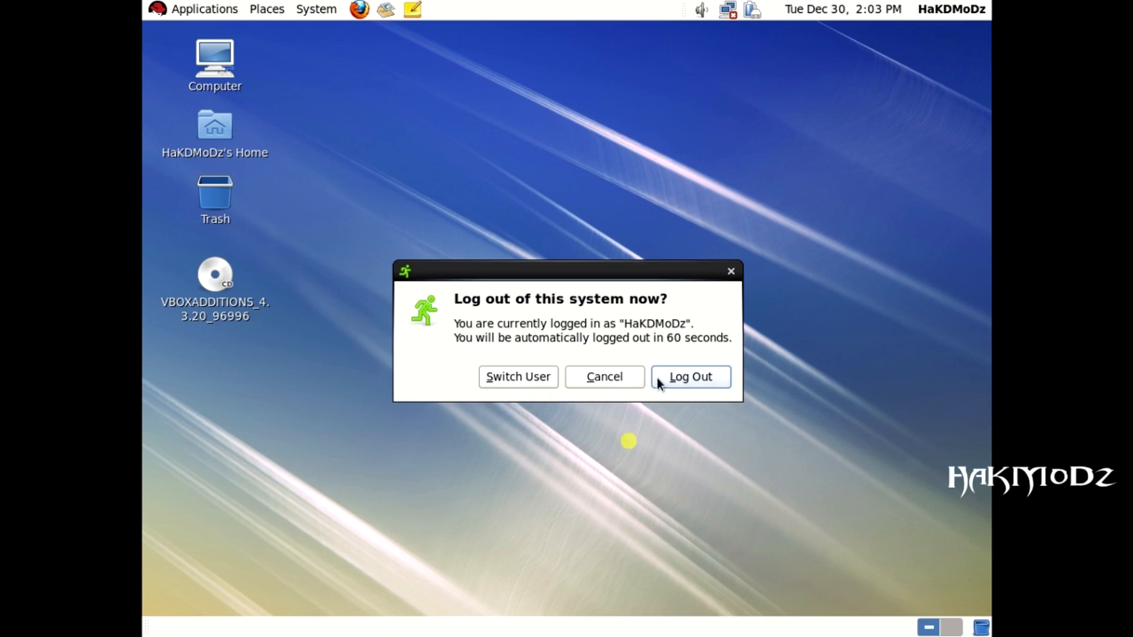
left_click(701, 380)
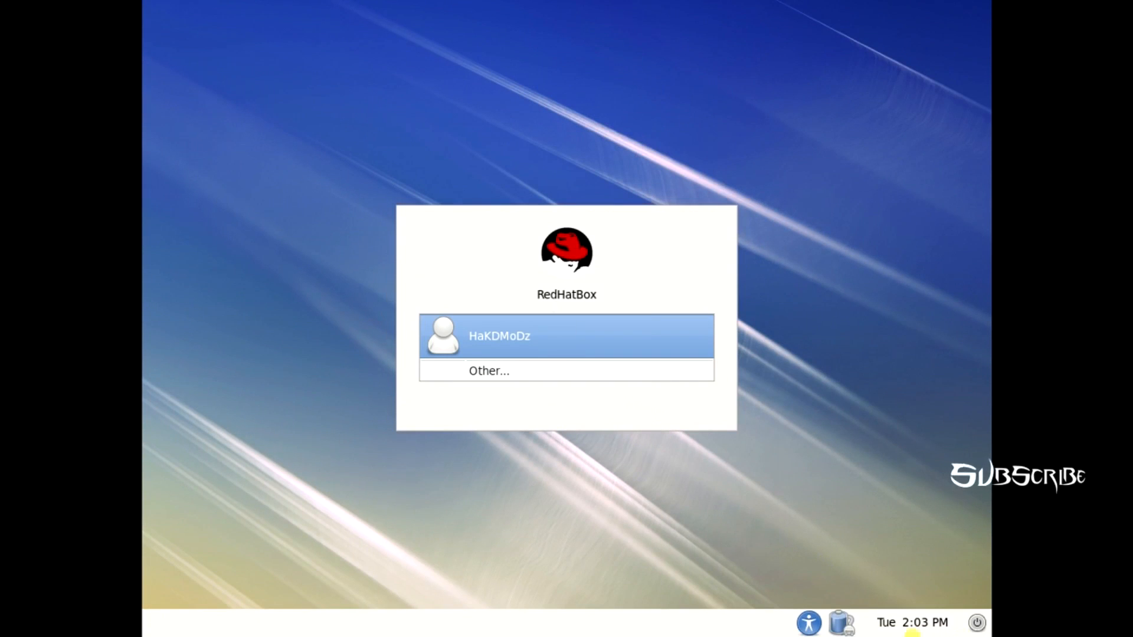
left_click(977, 622)
left_click(950, 598)
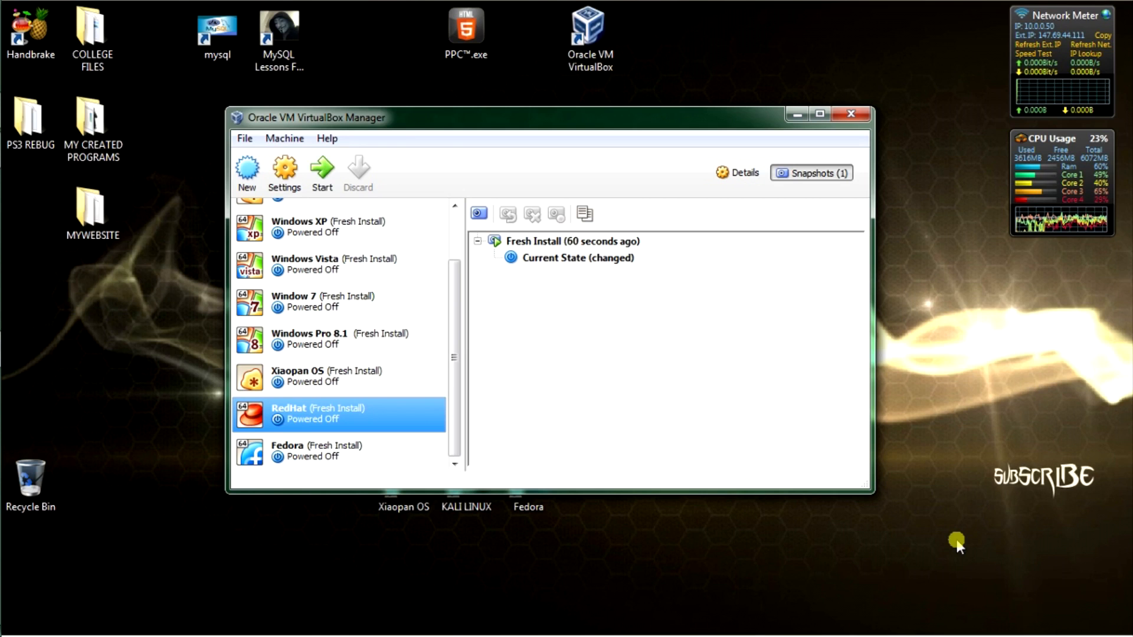
Step: Add a RedHat VM desktop shortcut beside the Fedora shortcut, then exit VirtualBox Manager
right_click(329, 413)
left_click(388, 371)
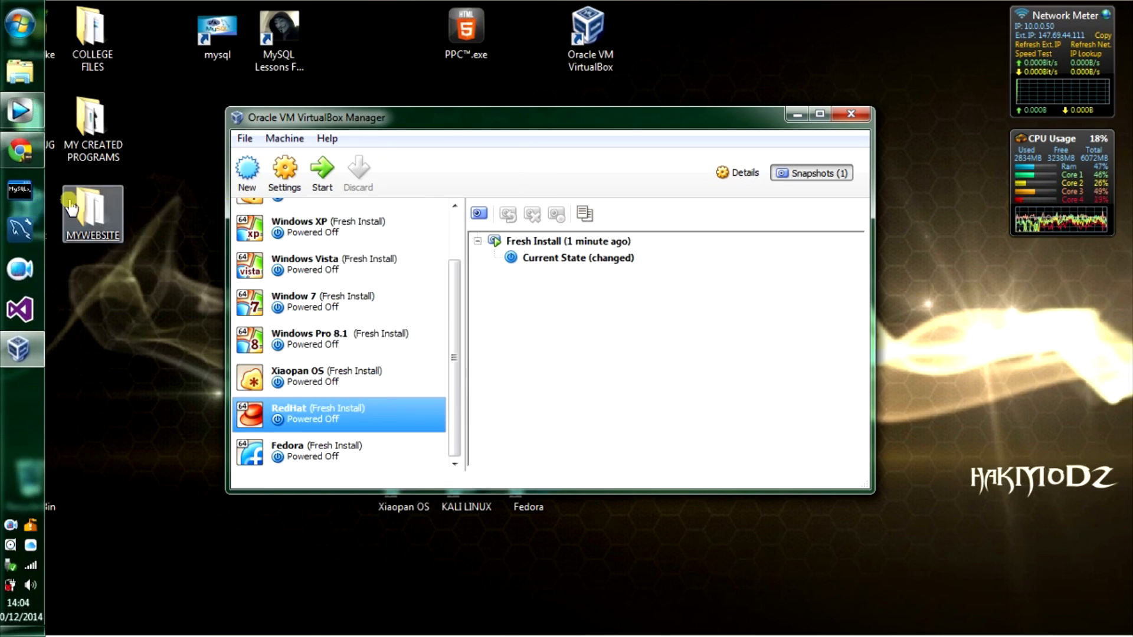
left_click_drag(28, 212, 567, 497)
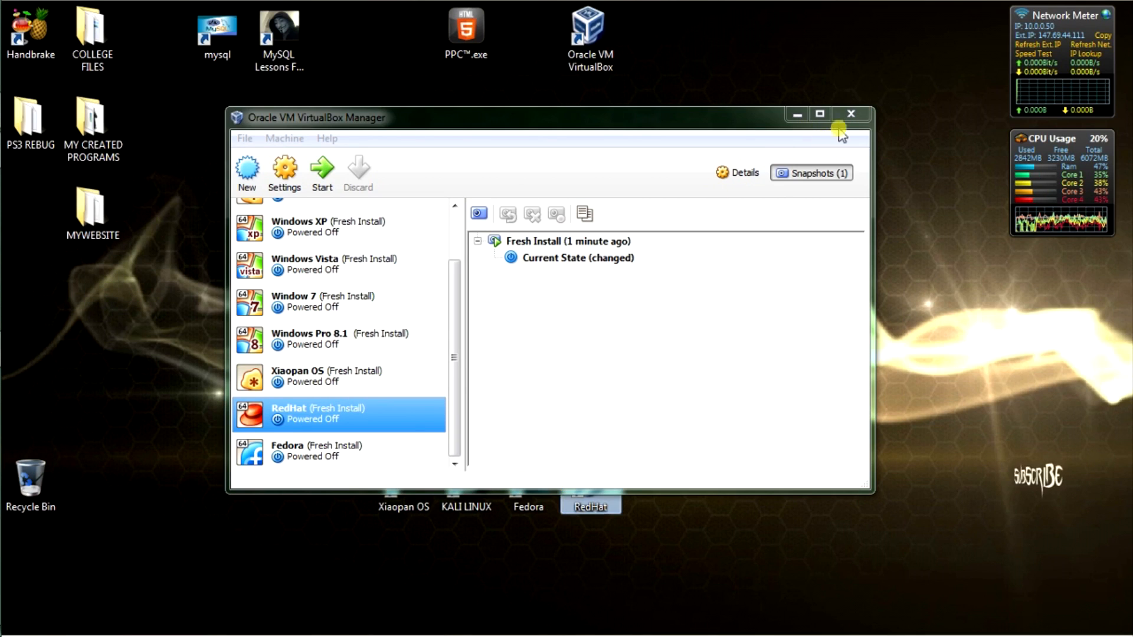
left_click(850, 114)
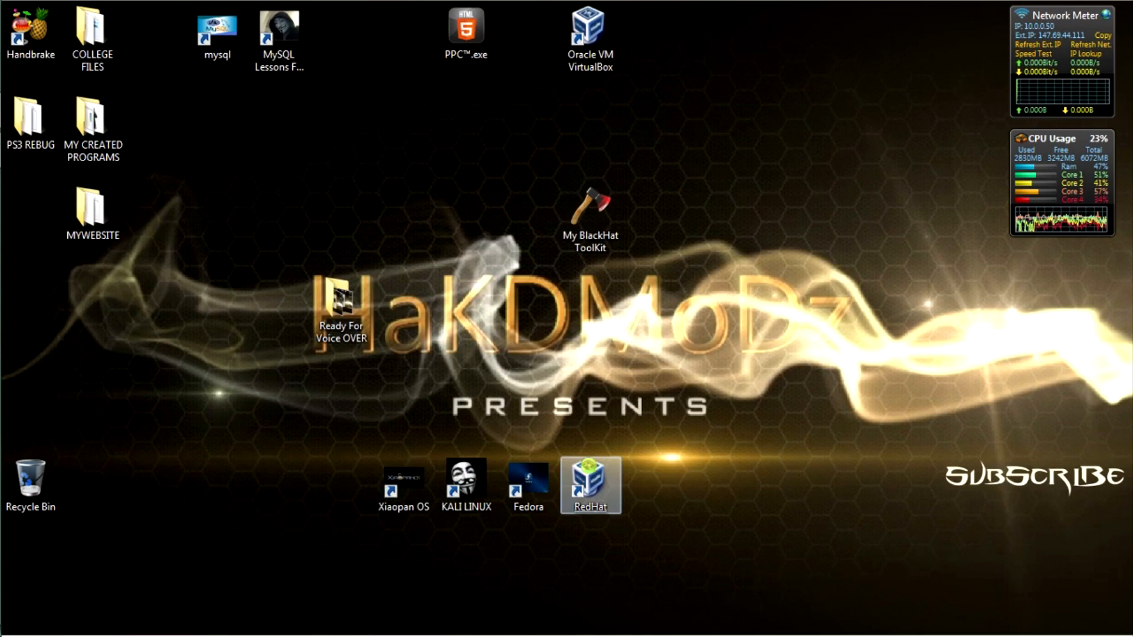
Step: Set the RedHat shortcut's icon to redhat.ico from the BlackHat Icons folder and apply it
right_click(589, 467)
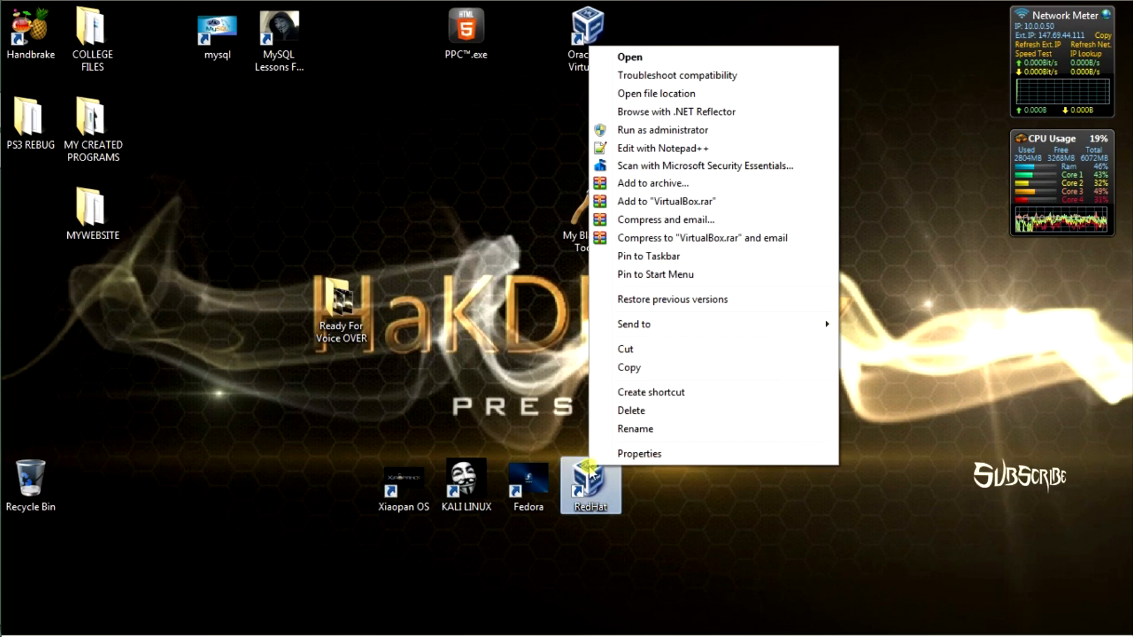
left_click(632, 450)
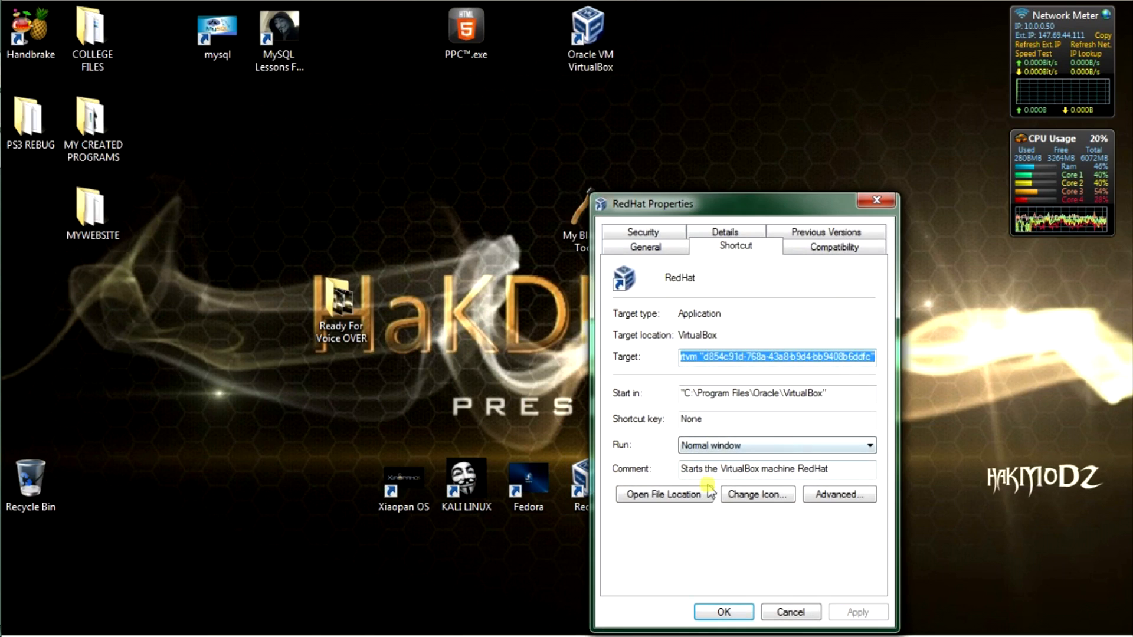
left_click(742, 491)
left_click(847, 336)
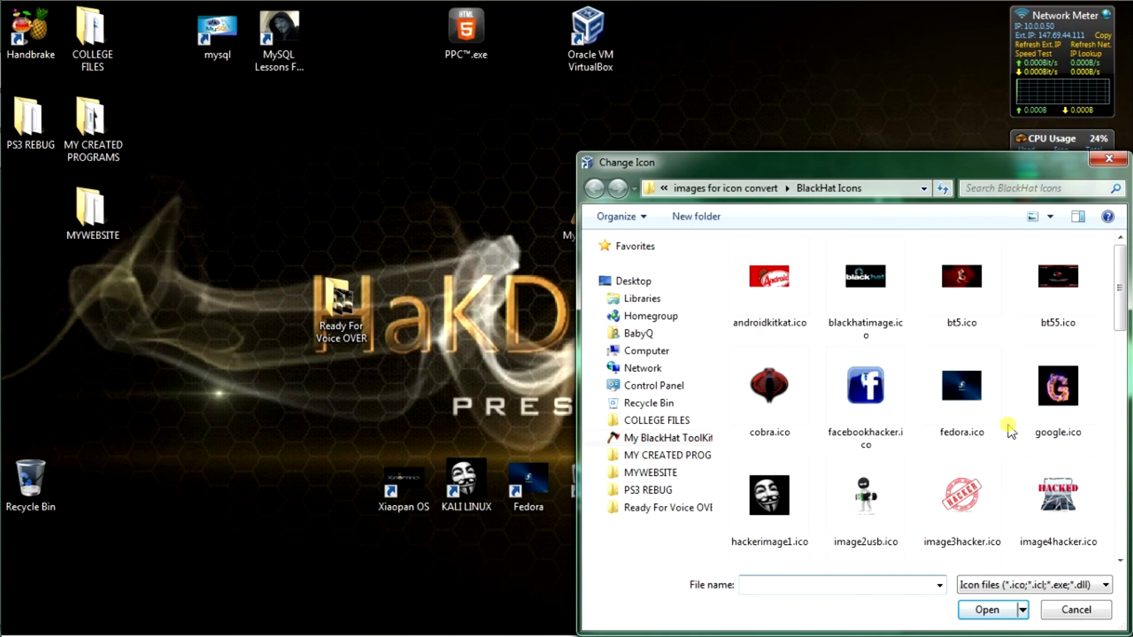
scroll(1006, 431, "down", 6)
double_click(1039, 413)
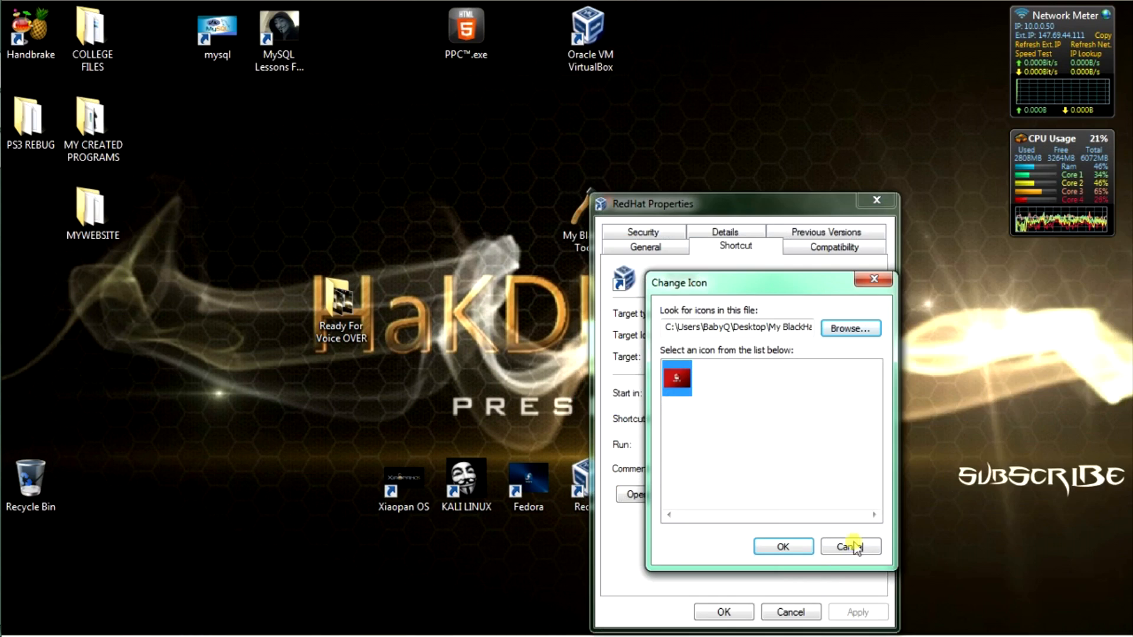
left_click(796, 540)
left_click(859, 611)
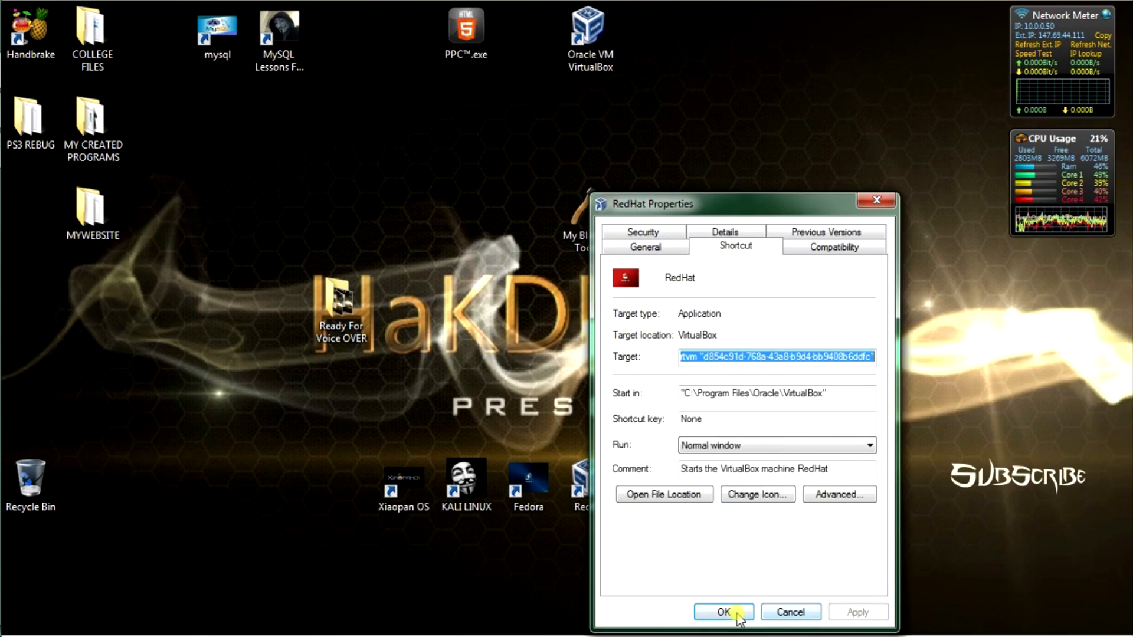
left_click(731, 612)
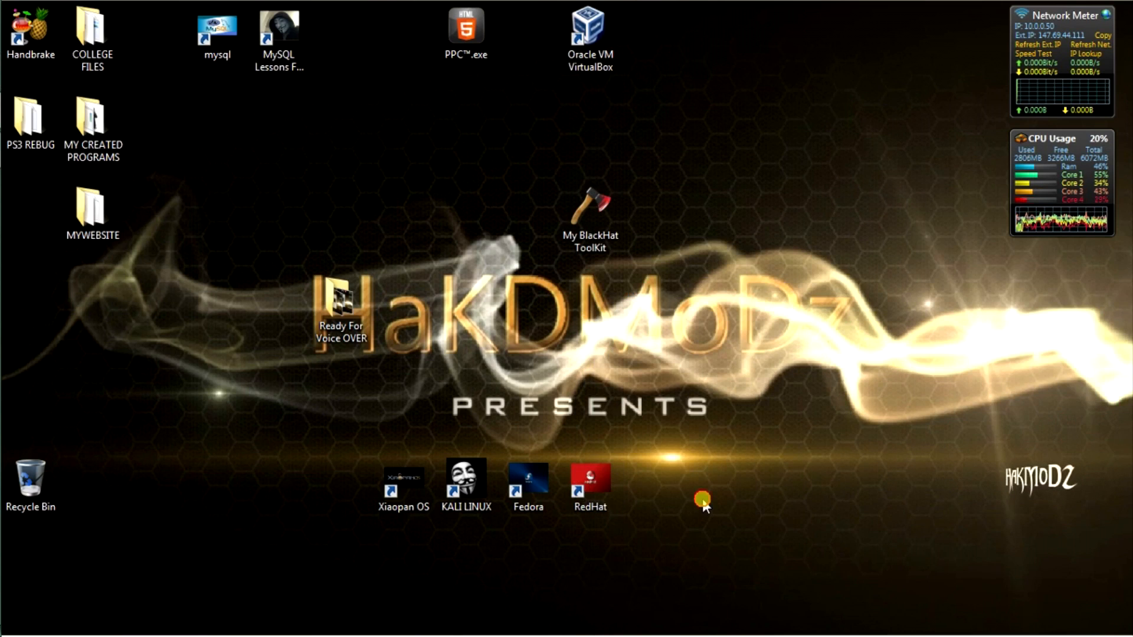